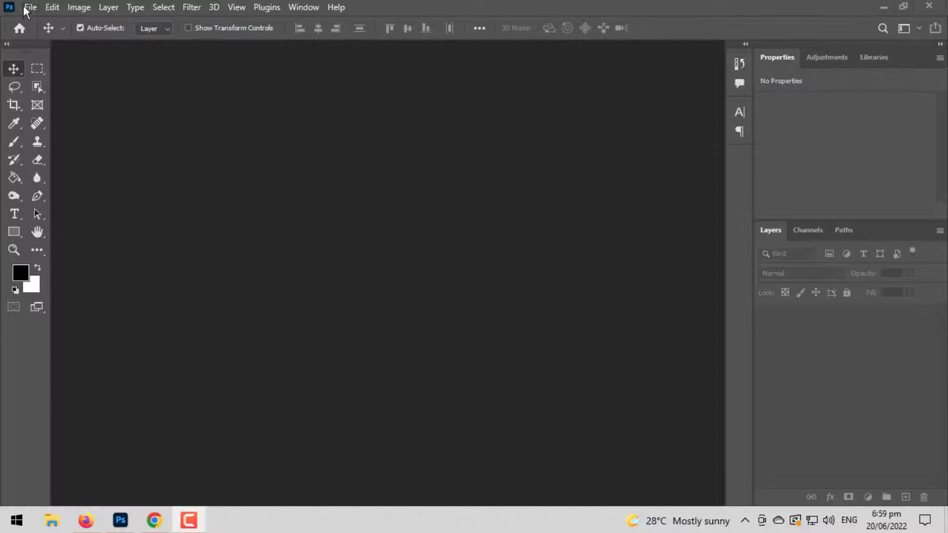
# Step: Create a 1080 px wide, 300 ppcm portrait document named 'Social media post design'
pyautogui.click(28, 7)
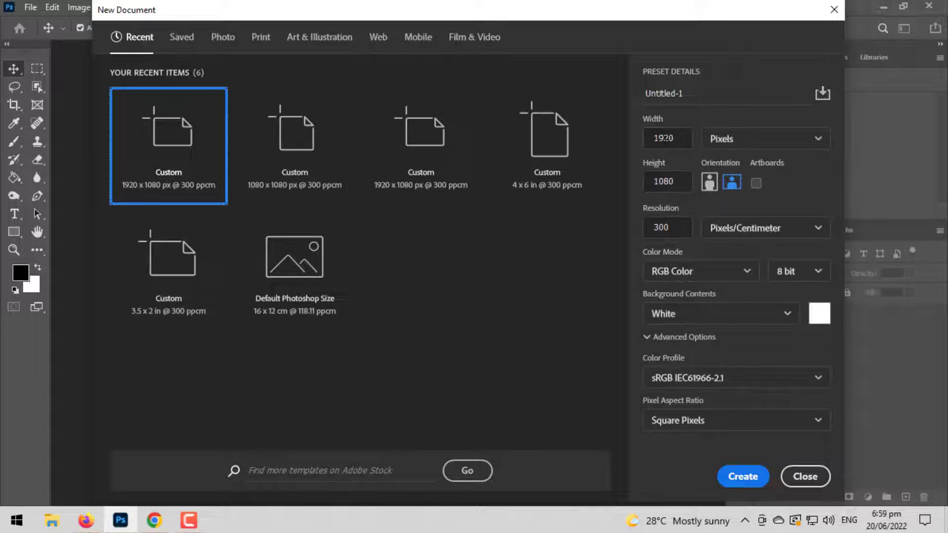
pyautogui.doubleClick(677, 133)
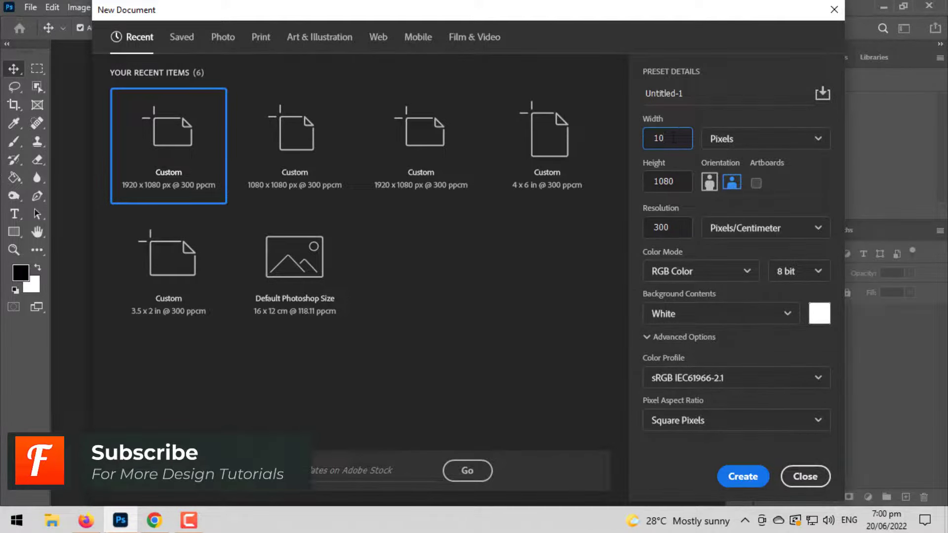
pyautogui.click(736, 98)
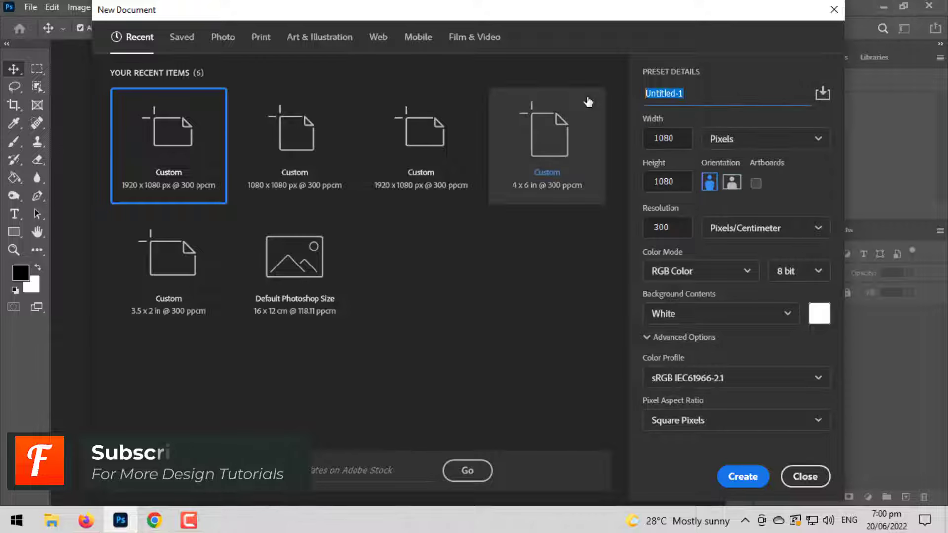
pyautogui.write('So')
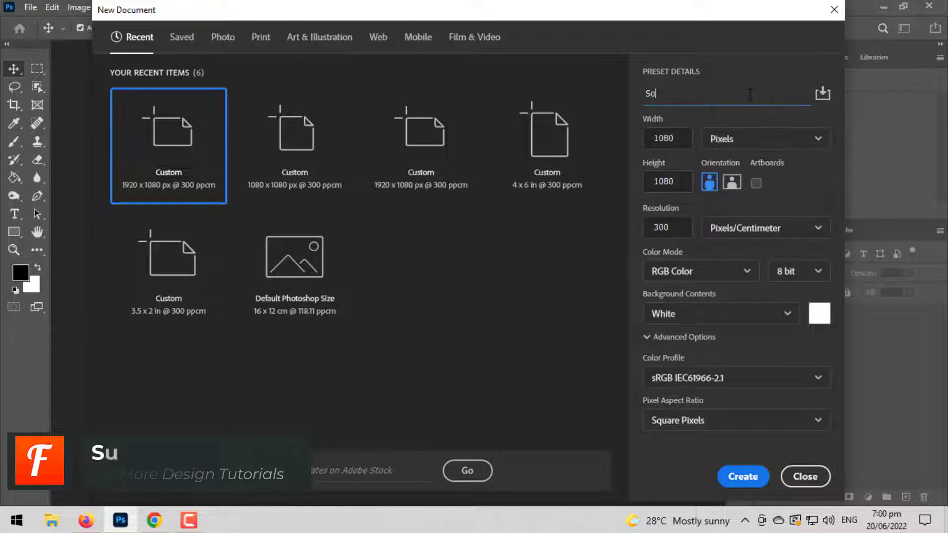
pyautogui.write('cial media post design')
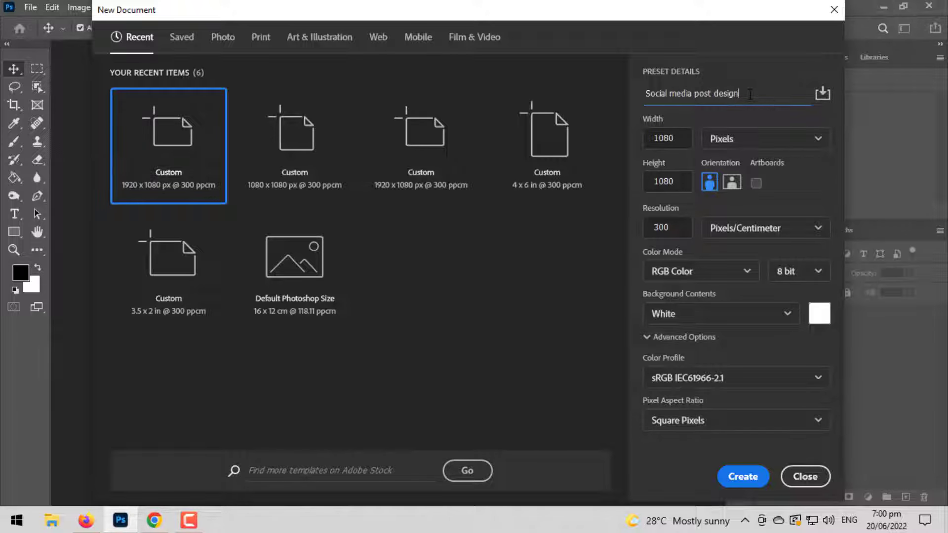
pyautogui.press('Return')
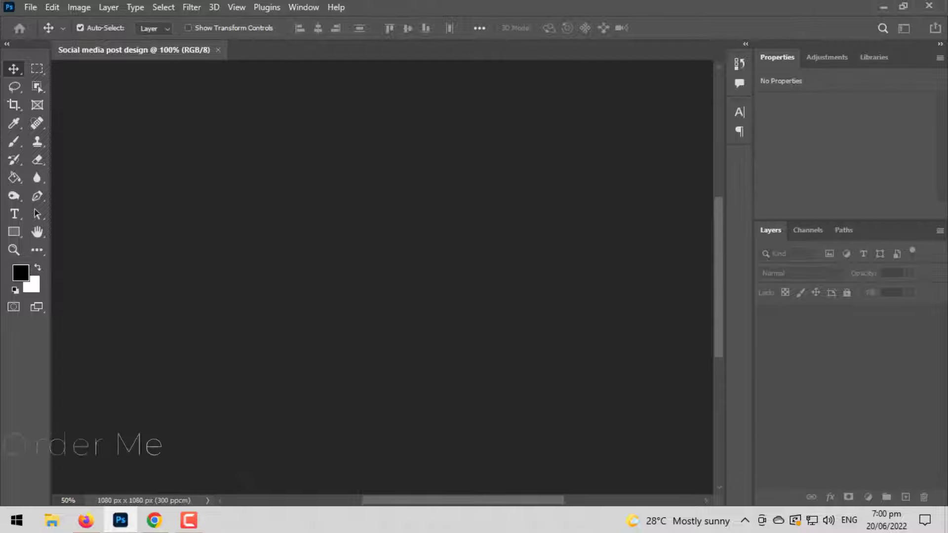
# Step: Change the pasteboard colour around the canvas to Medium Gray
pyautogui.scroll(-1, 402, 227)
pyautogui.scroll(2, 403, 238)
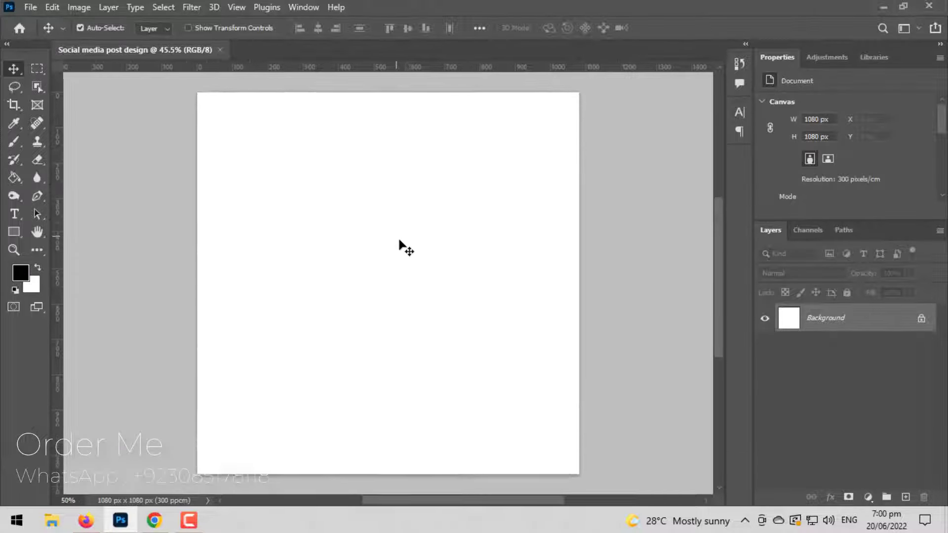
pyautogui.scroll(-1, 400, 265)
pyautogui.rightClick(686, 243)
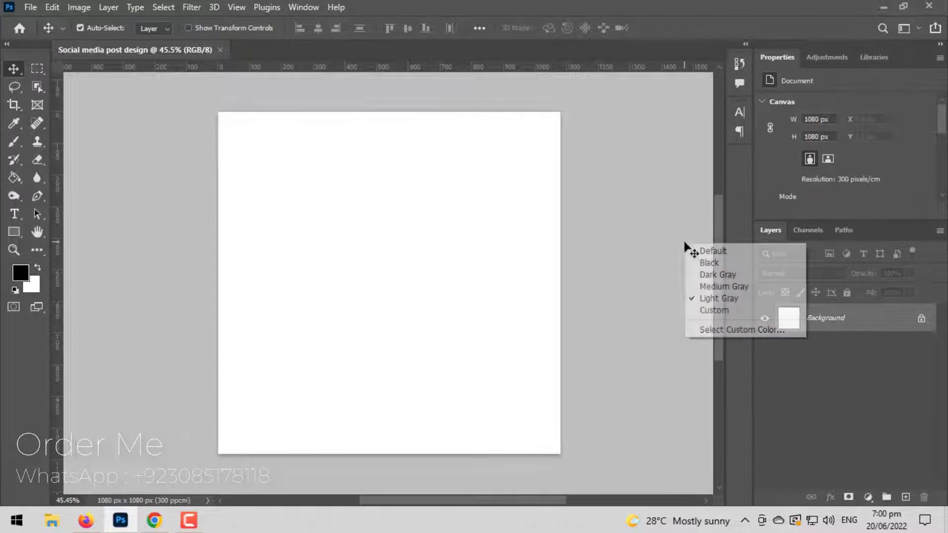
pyautogui.click(707, 287)
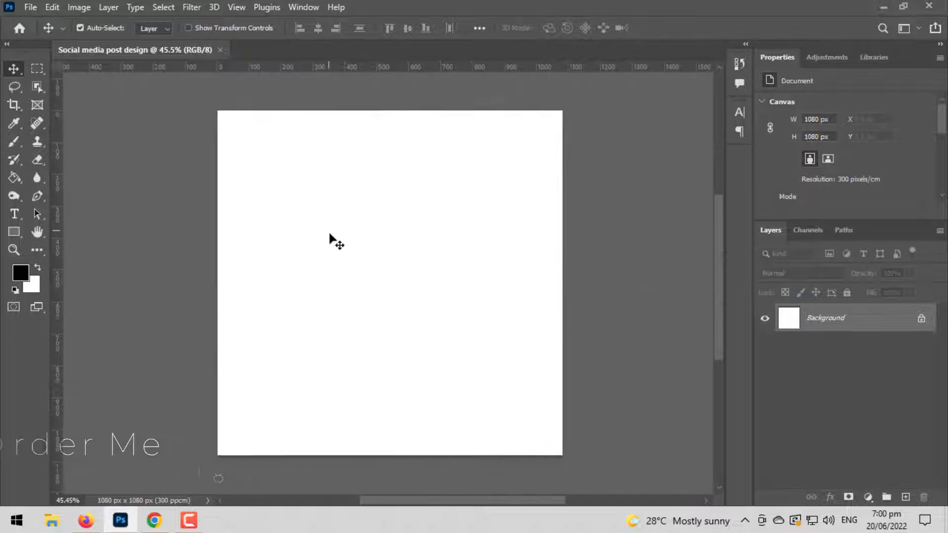
pyautogui.scroll(1, 333, 239)
pyautogui.moveTo(326, 235); pyautogui.dragTo(313, 237)
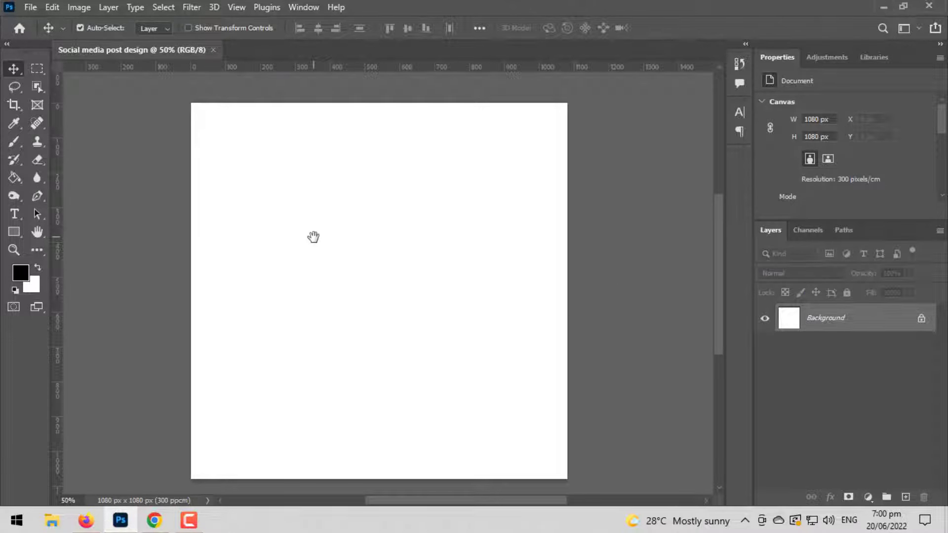
pyautogui.rightClick(9, 232)
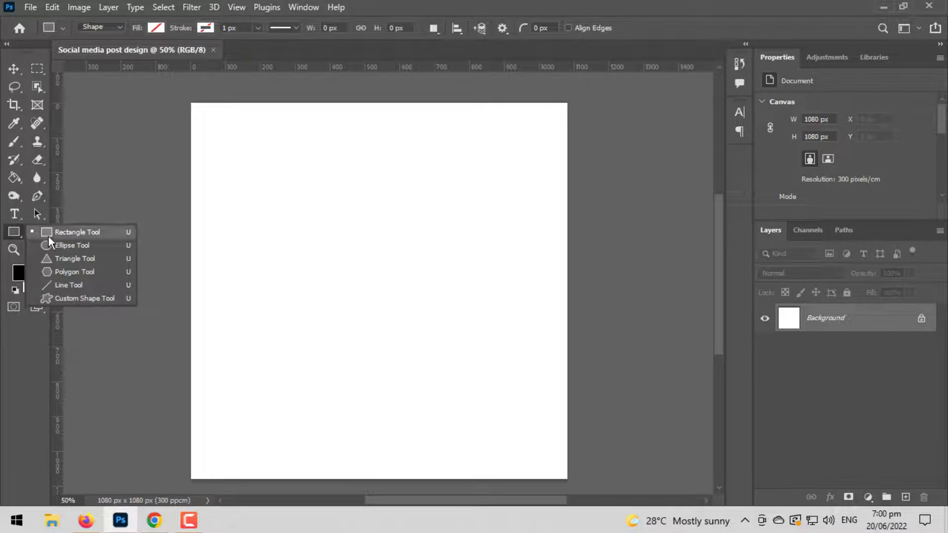
# Step: Draw a large solid-filled circle over the canvas's left side with the Ellipse Tool
pyautogui.click(59, 246)
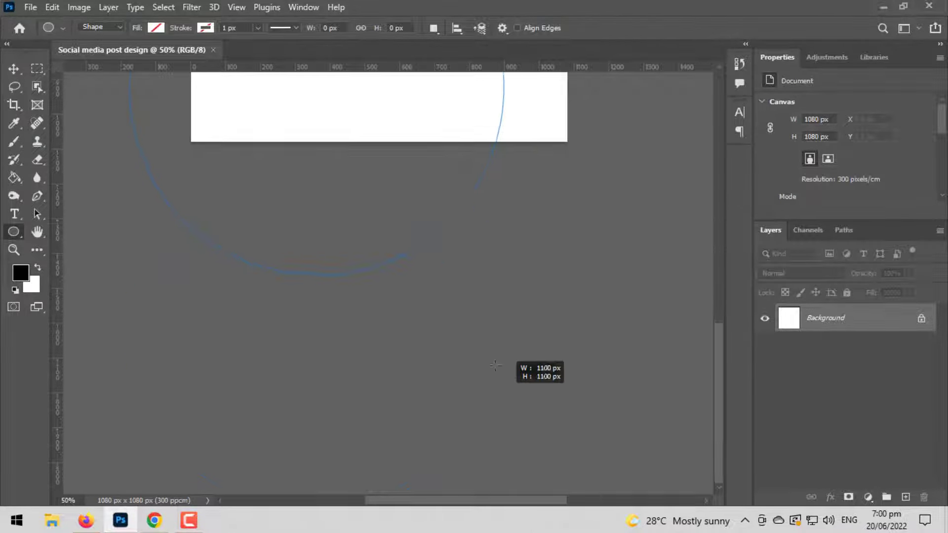
pyautogui.moveTo(277, 349); pyautogui.dragTo(513, 366)
pyautogui.scroll(-5, 387, 126)
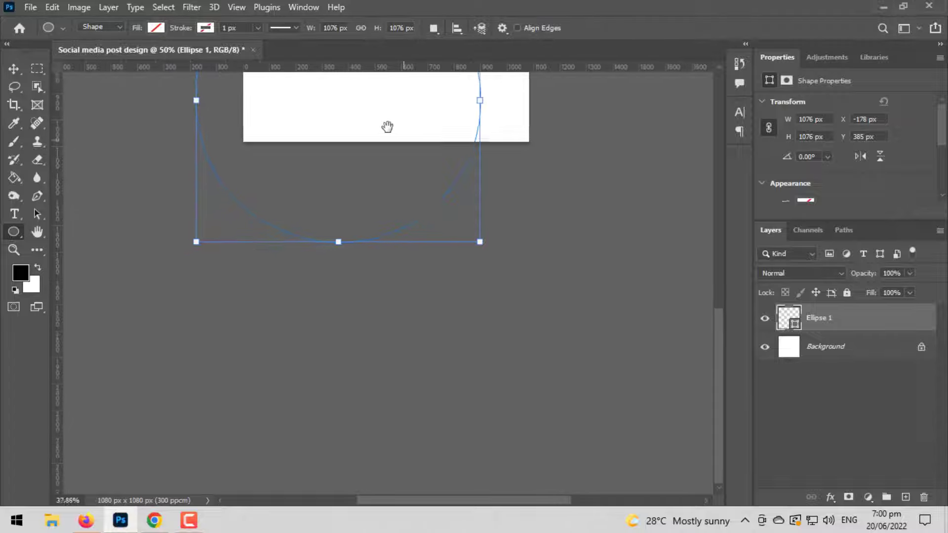
pyautogui.click(155, 28)
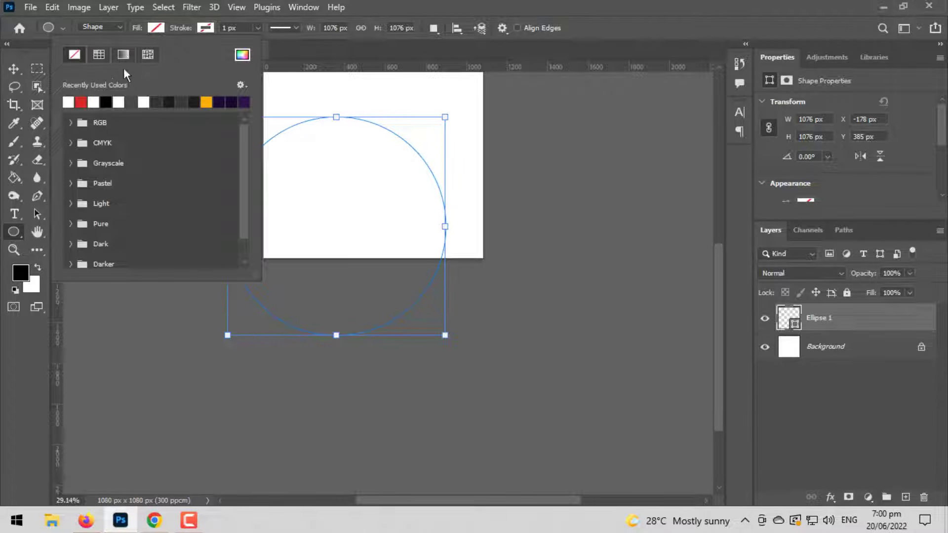
pyautogui.click(103, 55)
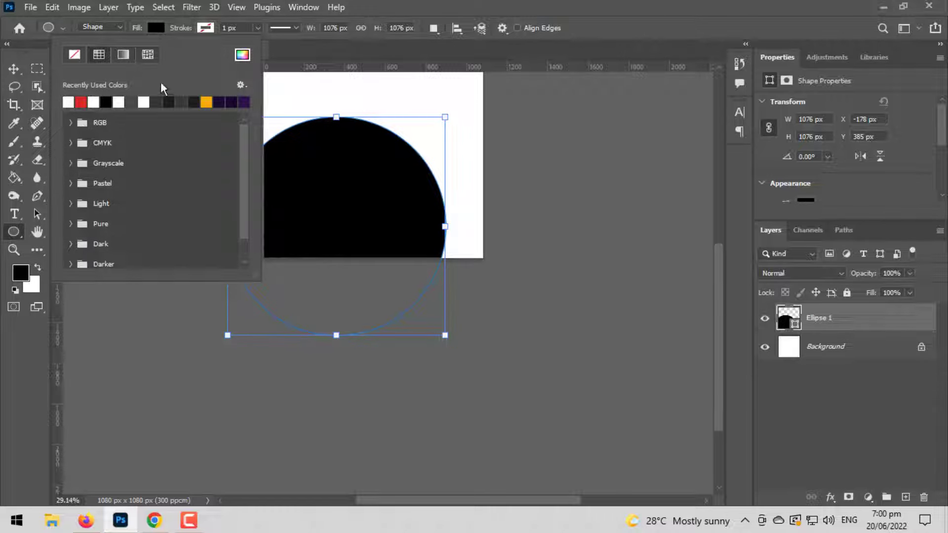
pyautogui.click(148, 57)
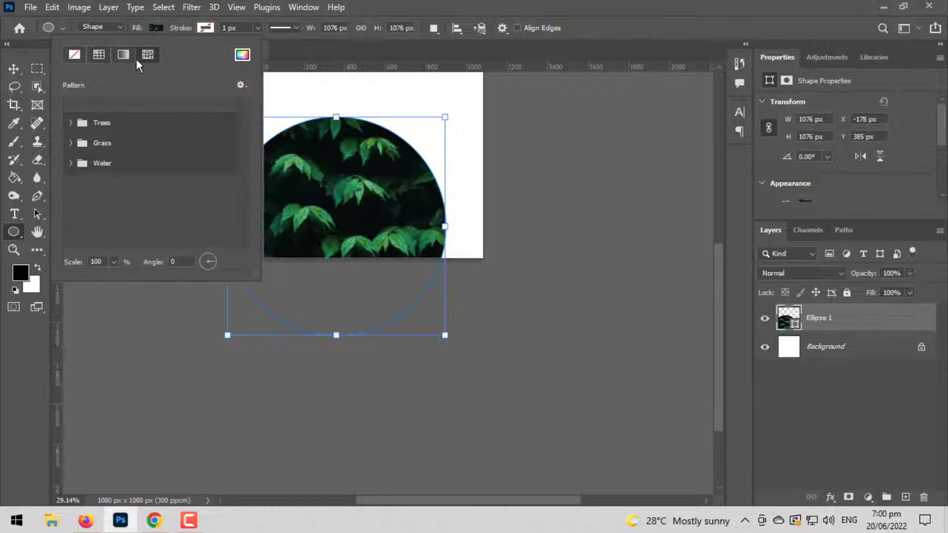
pyautogui.click(95, 59)
pyautogui.click(85, 58)
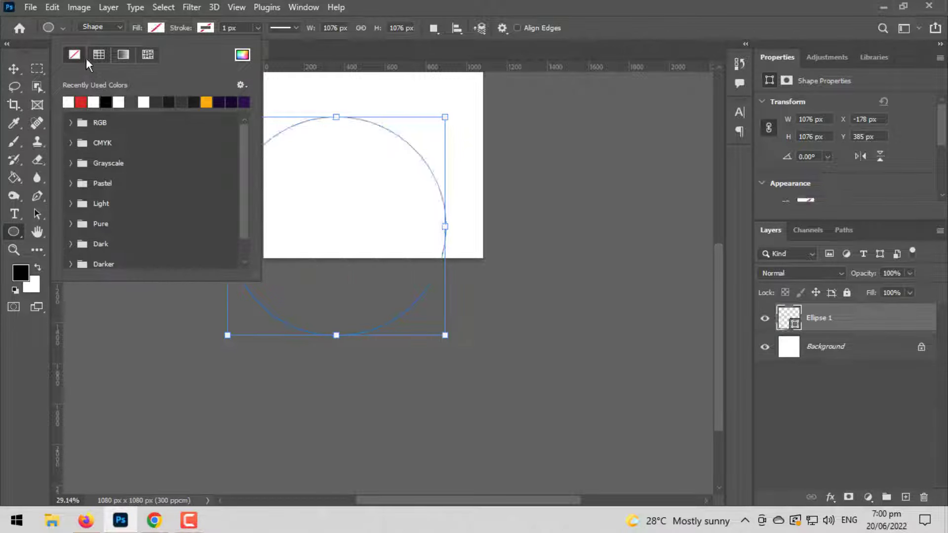
pyautogui.click(102, 55)
# Step: Set the circle's fill to PANTONE 1925 C from the Color Libraries
pyautogui.click(242, 55)
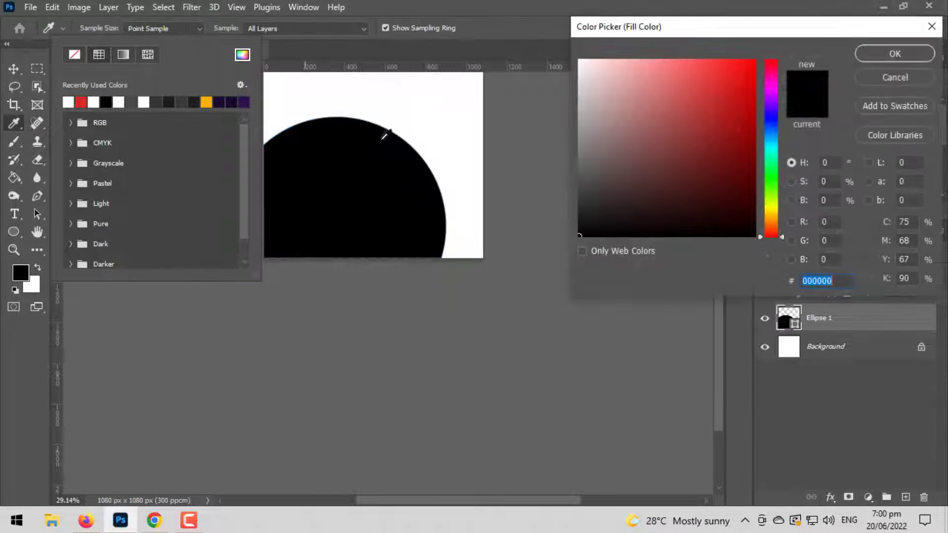
pyautogui.click(894, 135)
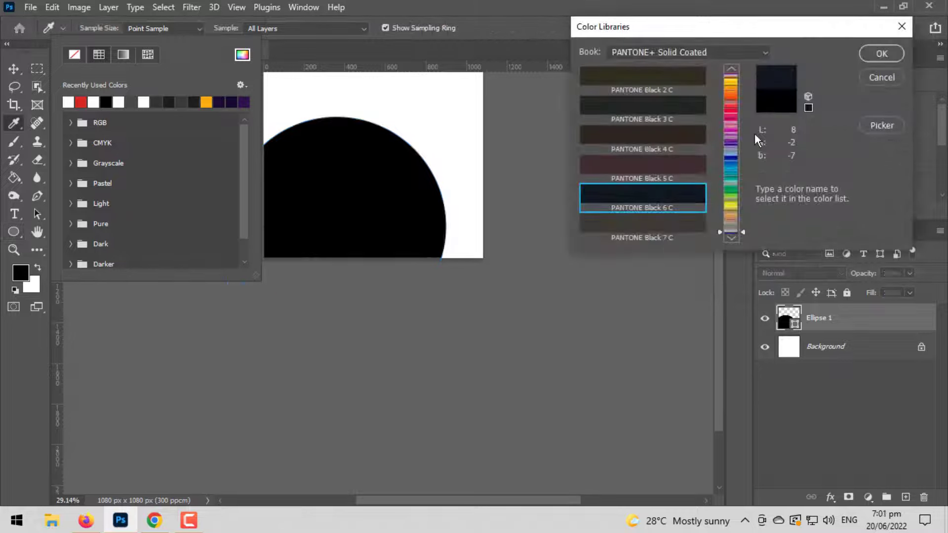
pyautogui.click(733, 114)
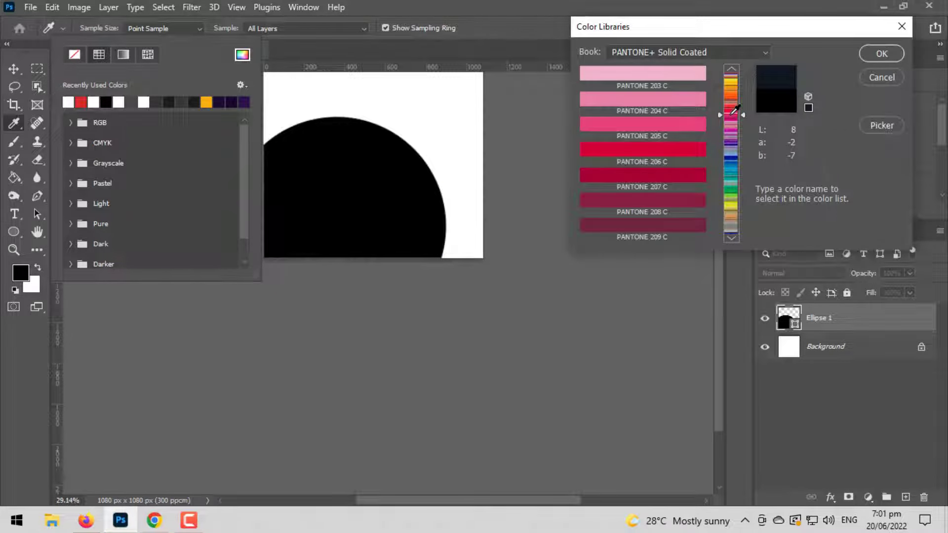
pyautogui.moveTo(733, 115); pyautogui.dragTo(733, 112)
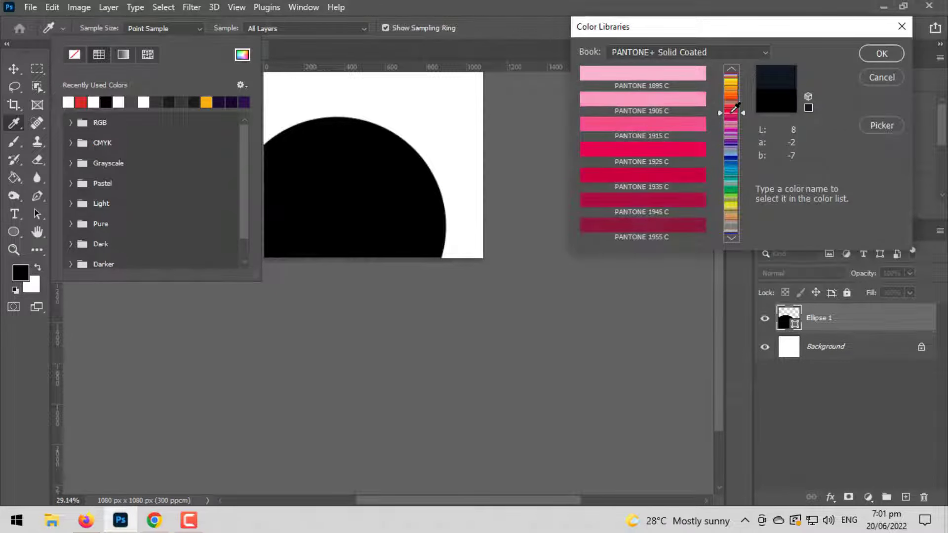
pyautogui.click(672, 150)
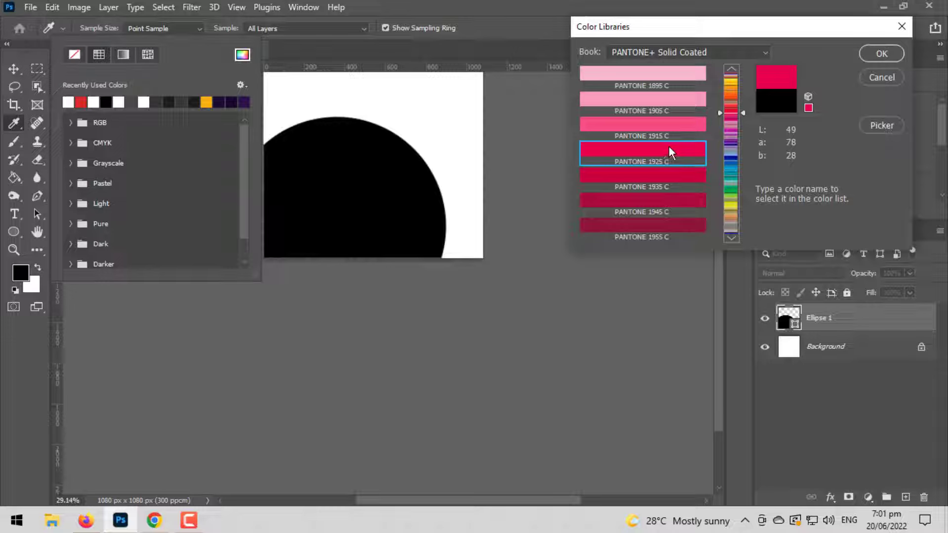
pyautogui.click(882, 53)
pyautogui.scroll(2, 582, 289)
pyautogui.scroll(2, 582, 289)
pyautogui.scroll(2, 582, 289)
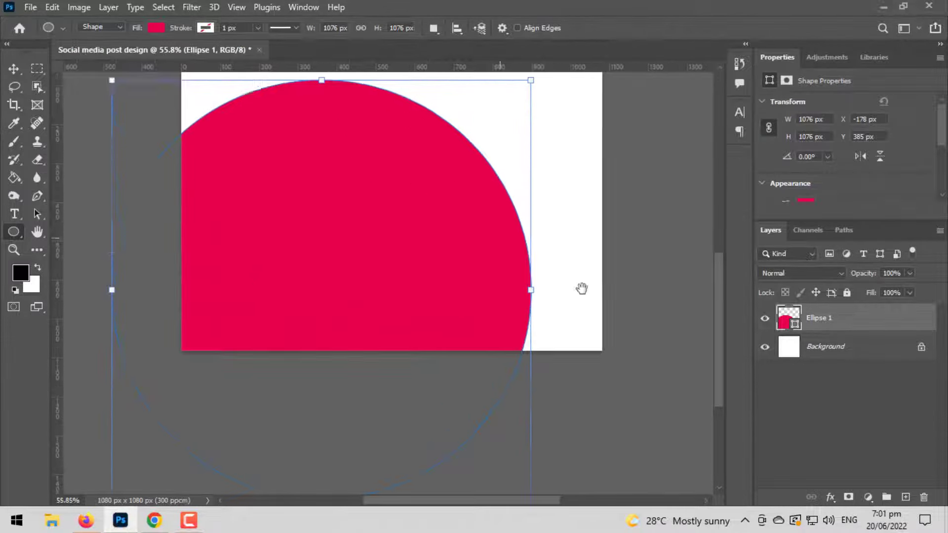
pyautogui.scroll(-1, 583, 290)
pyautogui.scroll(-2, 573, 277)
pyautogui.scroll(-1, 567, 269)
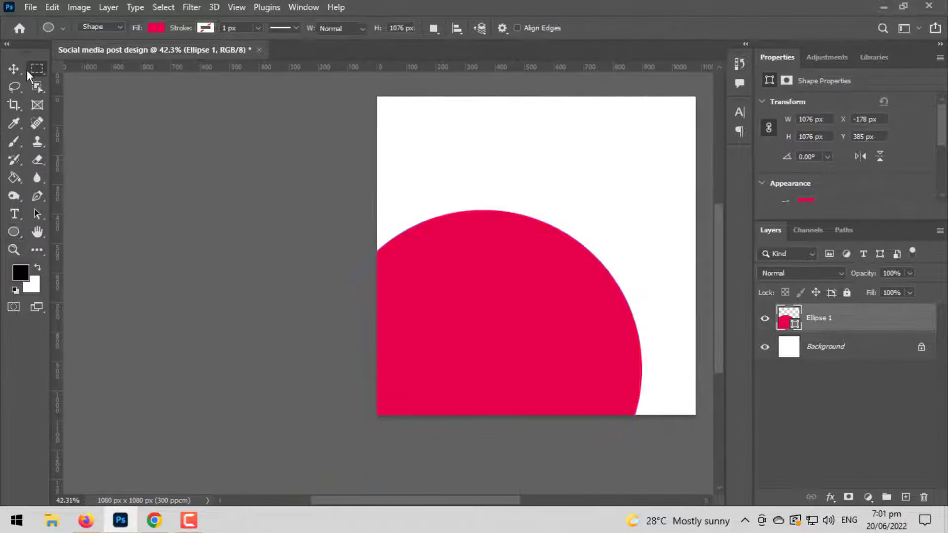
# Step: Move the crimson circle up-left and Alt-drag a duplicate shifted upward
pyautogui.click(24, 70)
pyautogui.moveTo(515, 253); pyautogui.dragTo(493, 226)
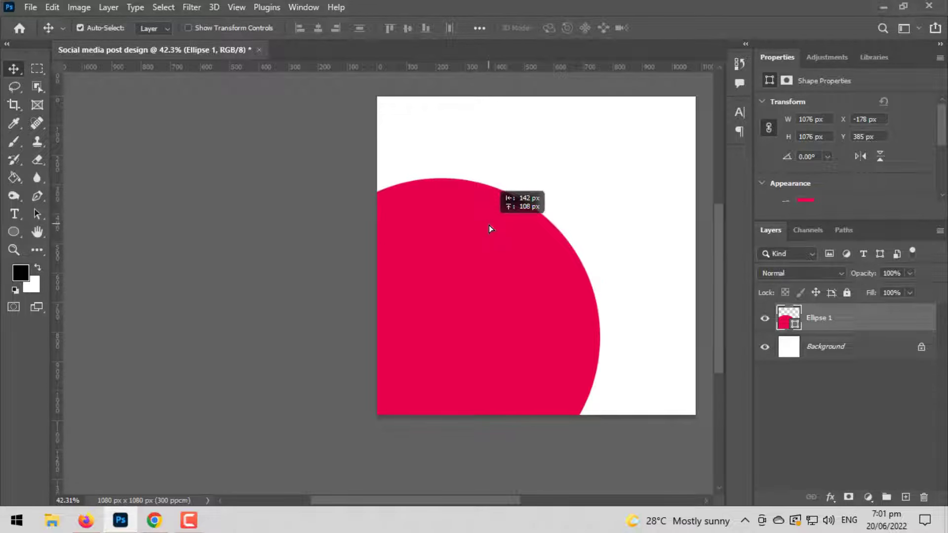
pyautogui.hscroll(2, 518, 215)
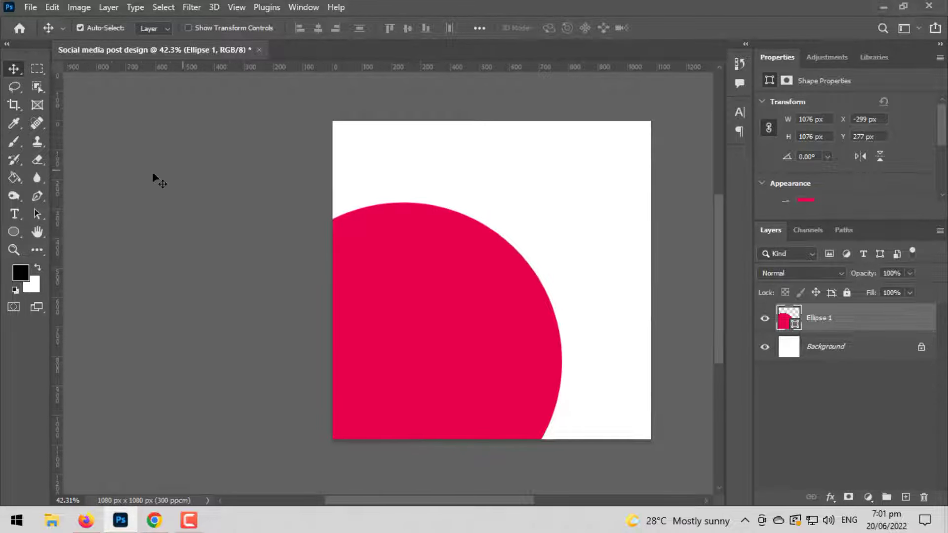
pyautogui.moveTo(417, 230); pyautogui.dragTo(444, 186)
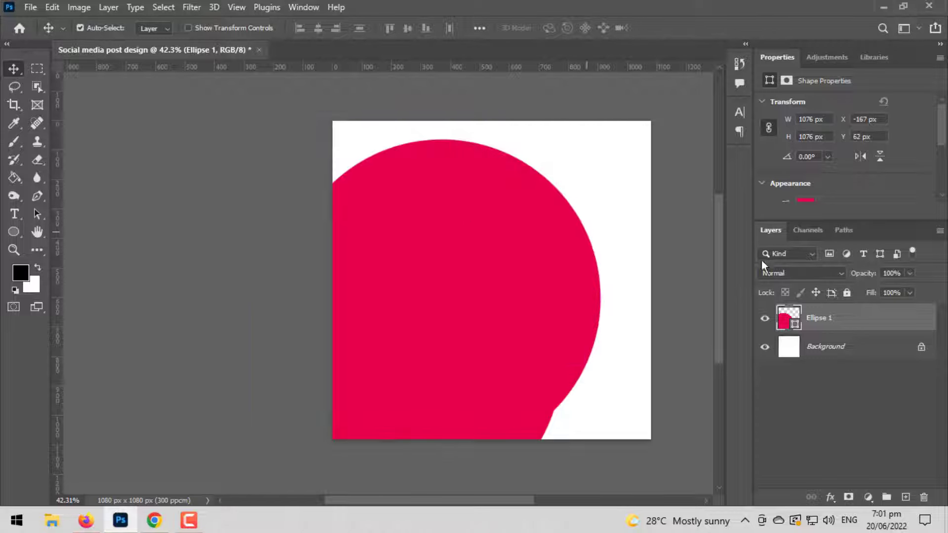
# Step: Give the circle copy PANTONE 1915 C and move it toward the top
pyautogui.doubleClick(786, 320)
pyautogui.click(645, 125)
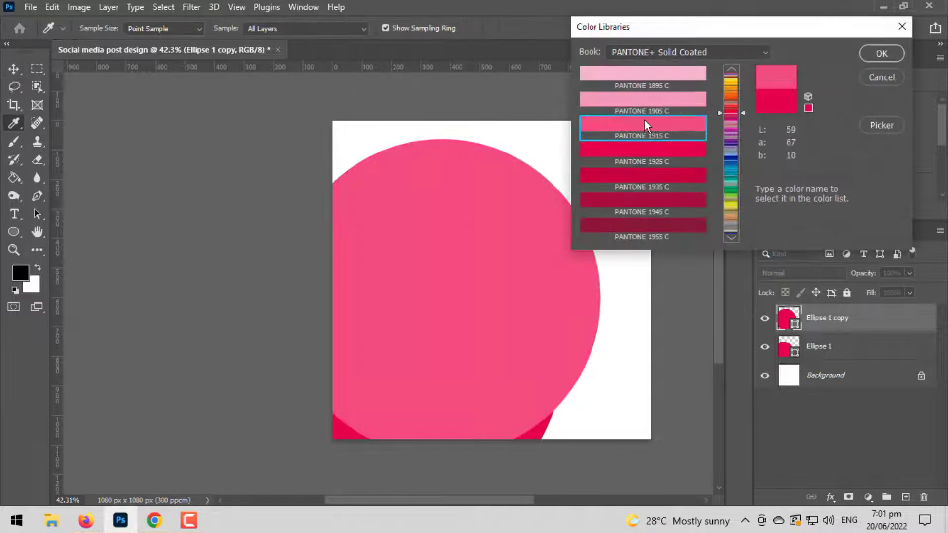
pyautogui.click(872, 59)
pyautogui.moveTo(430, 232)
pyautogui.mouseDown()
pyautogui.moveTo(424, 70)
pyautogui.moveTo(382, 110)
pyautogui.mouseUp()
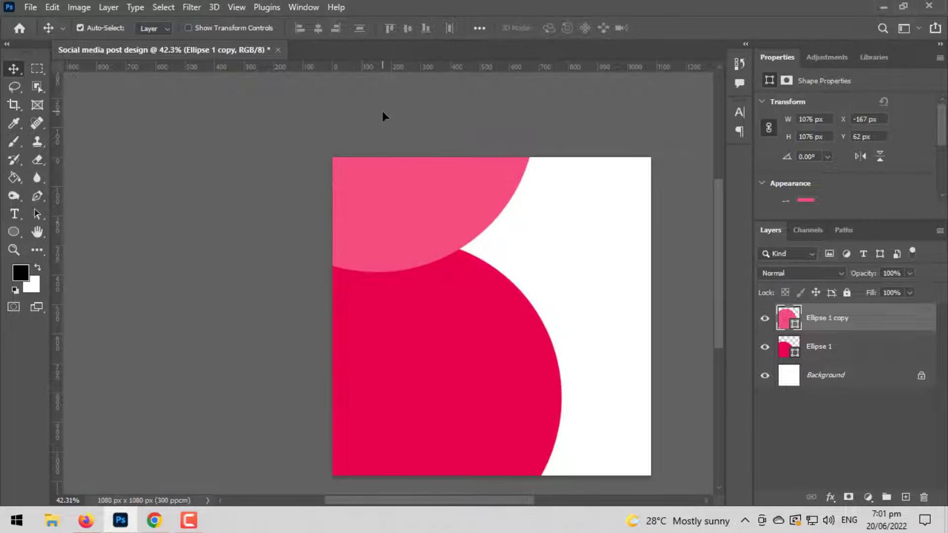
pyautogui.scroll(2, 470, 301)
pyautogui.moveTo(443, 226)
pyautogui.mouseDown()
pyautogui.moveTo(434, 251)
pyautogui.moveTo(414, 250)
pyautogui.mouseUp()
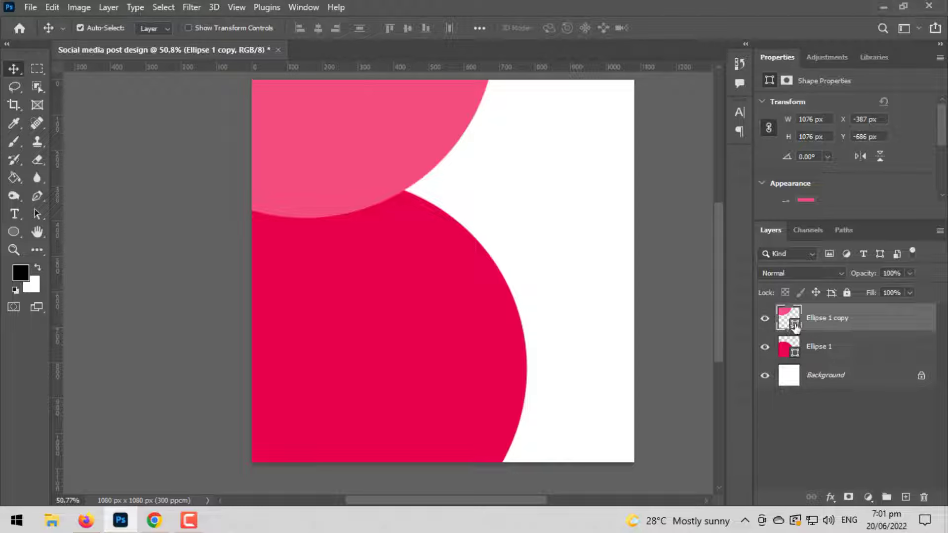
# Step: Change the top circle's fill to white #ffffff after trying PANTONE 1925 C and 1895 C
pyautogui.doubleClick(779, 323)
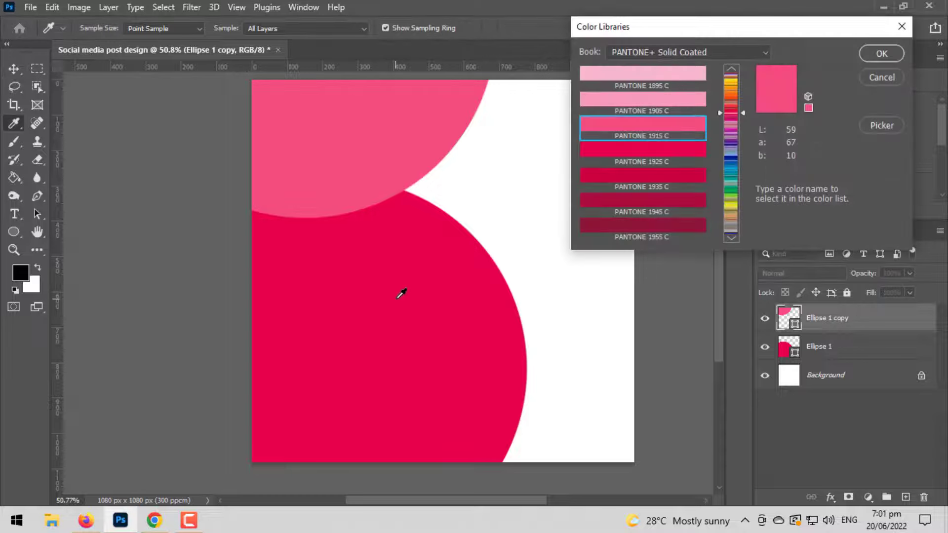
pyautogui.click(628, 157)
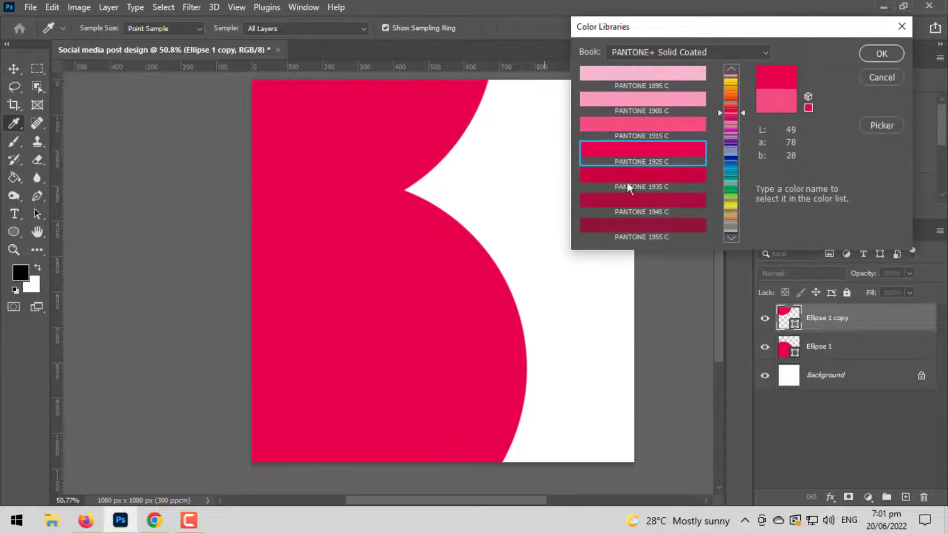
pyautogui.click(695, 81)
pyautogui.click(880, 127)
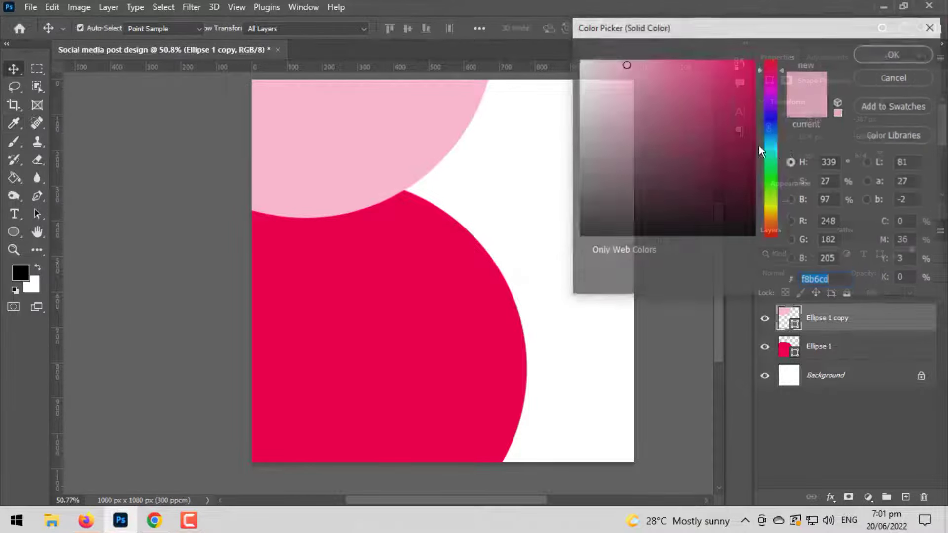
pyautogui.moveTo(751, 143); pyautogui.dragTo(461, 32)
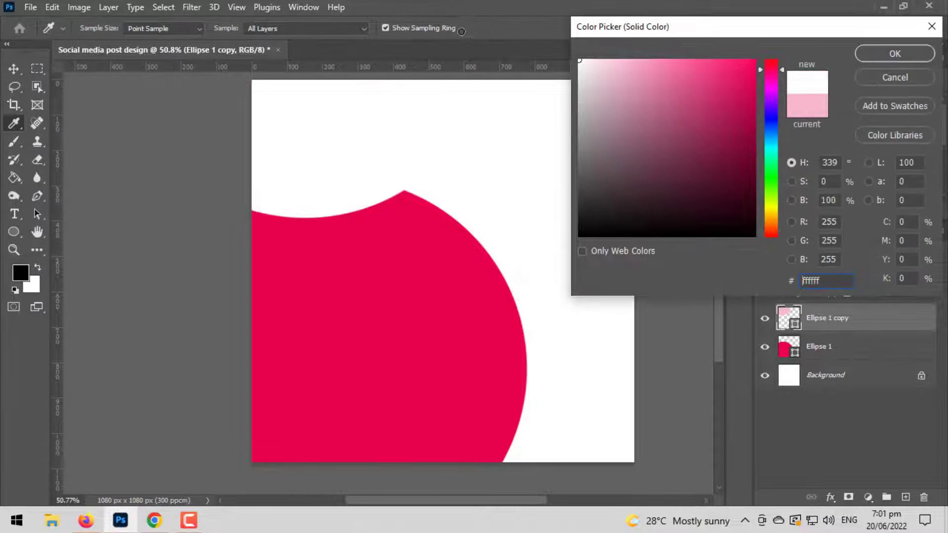
pyautogui.click(878, 60)
pyautogui.click(837, 379)
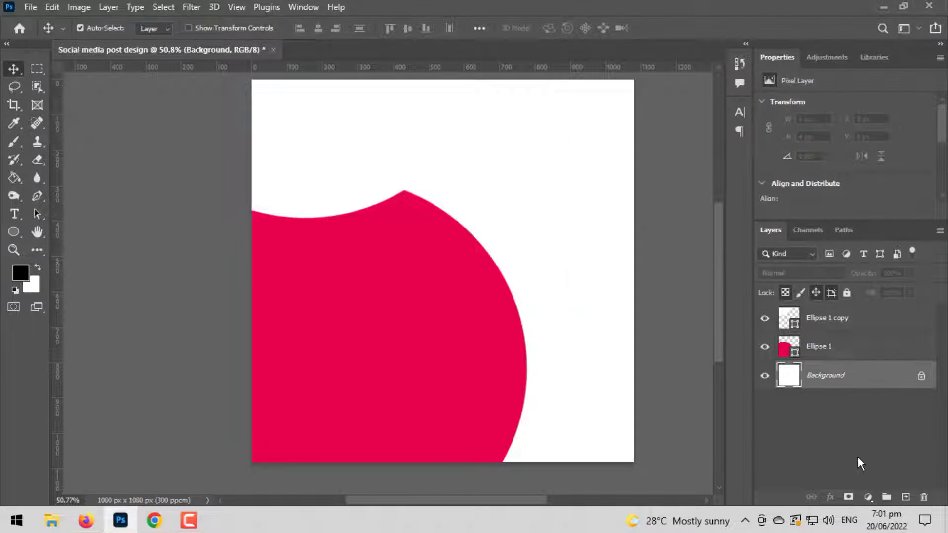
# Step: Add a Solid Color fill layer in dark grey #353535 above the Background
pyautogui.click(868, 497)
pyautogui.click(850, 250)
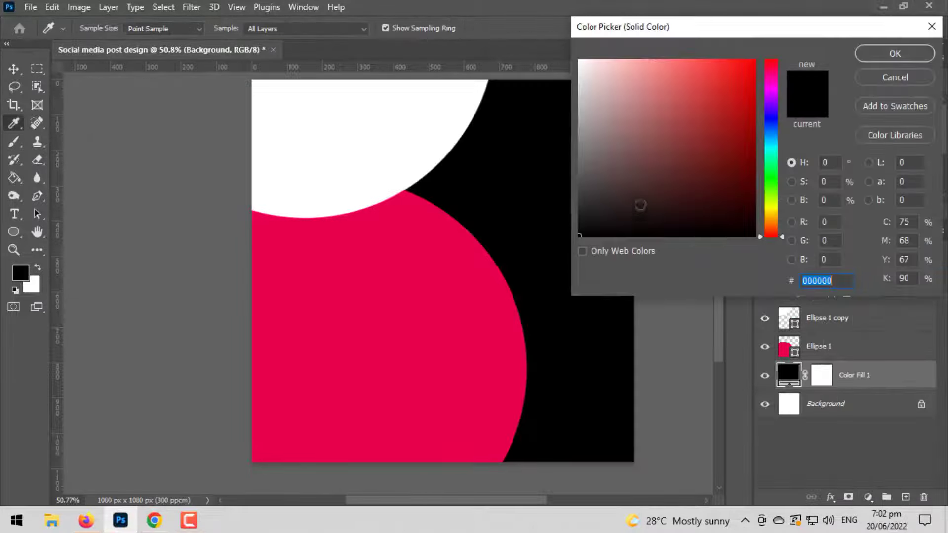
pyautogui.moveTo(640, 205); pyautogui.dragTo(522, 200)
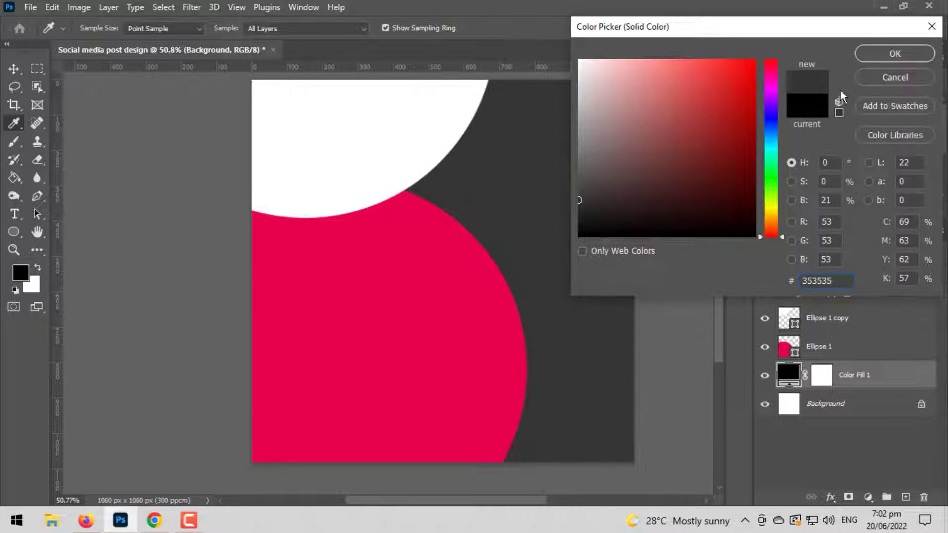
pyautogui.click(875, 55)
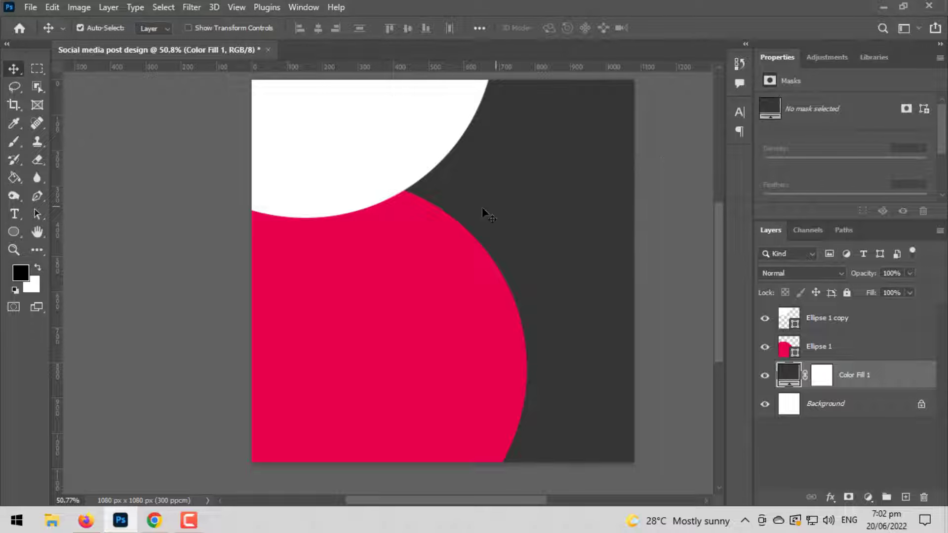
# Step: Drag the white circle upward and the crimson circle up-left to X -393 px, Y 163 px
pyautogui.moveTo(385, 178); pyautogui.dragTo(364, 135)
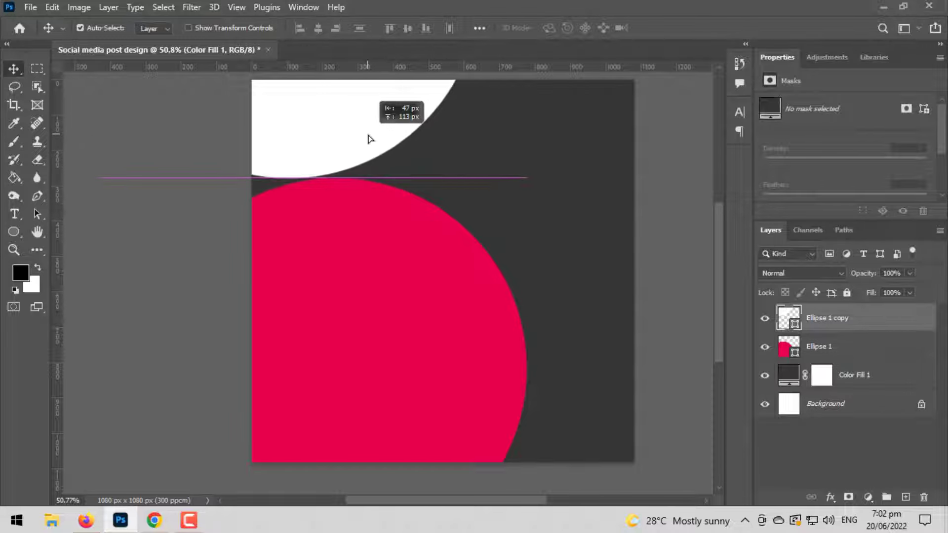
pyautogui.moveTo(379, 215); pyautogui.dragTo(347, 179)
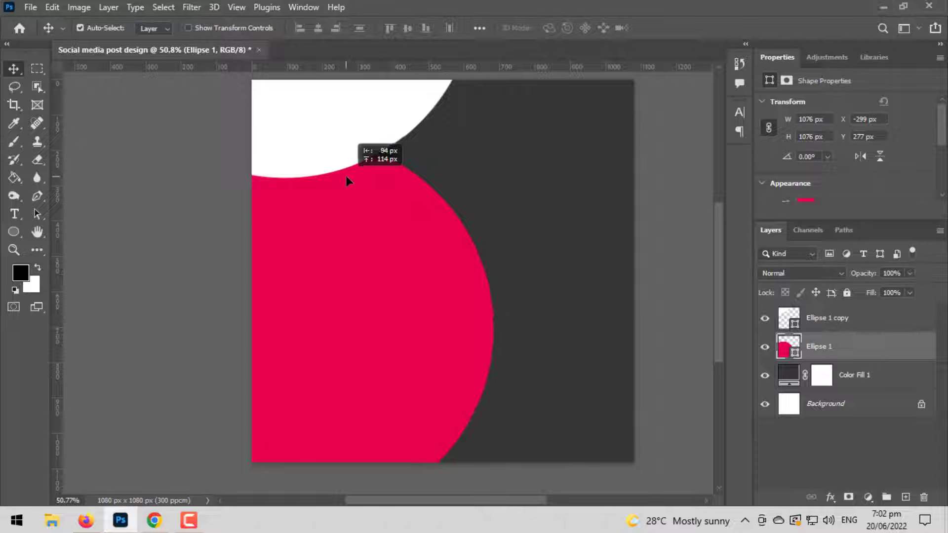
pyautogui.moveTo(353, 228); pyautogui.dragTo(428, 253)
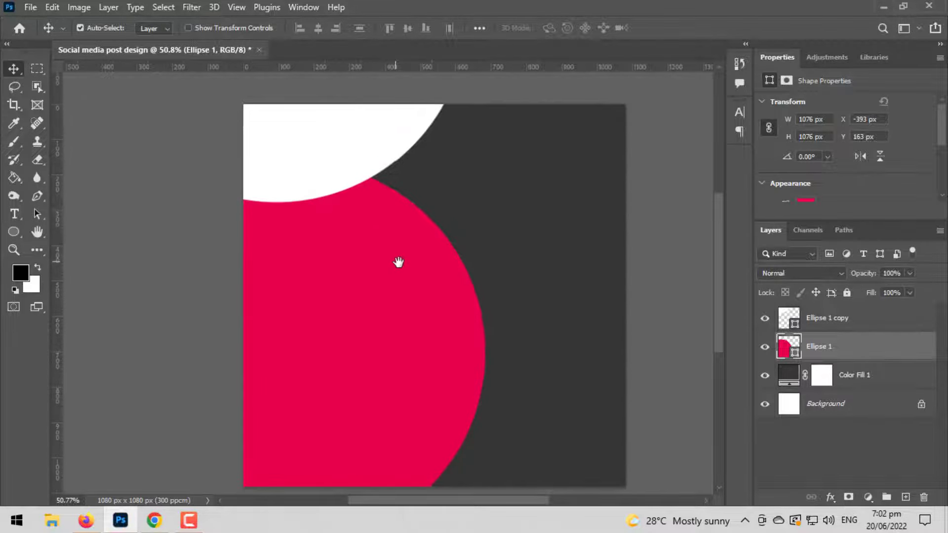
pyautogui.scroll(2, 407, 172)
pyautogui.scroll(3, 464, 171)
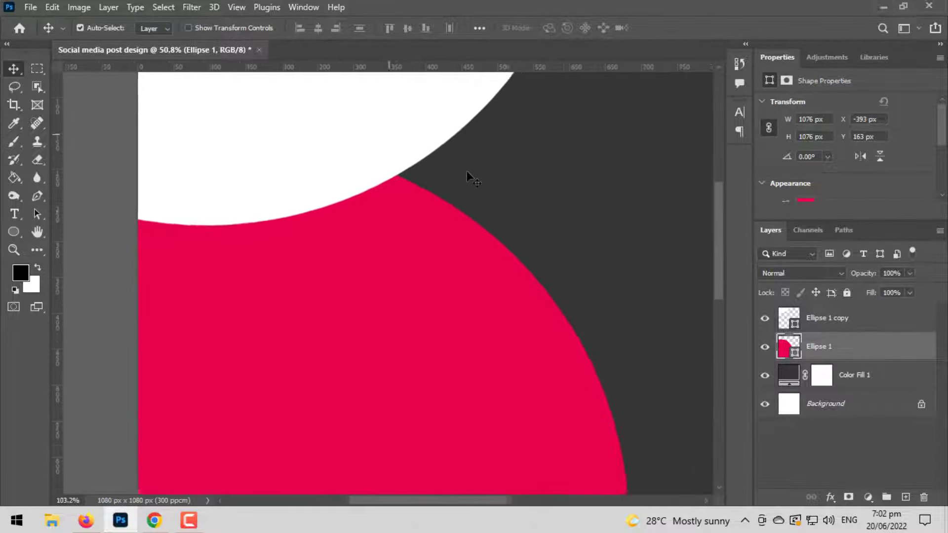
pyautogui.scroll(3, 470, 176)
pyautogui.scroll(2, 429, 192)
pyautogui.scroll(-2, 420, 210)
pyautogui.scroll(-2, 430, 217)
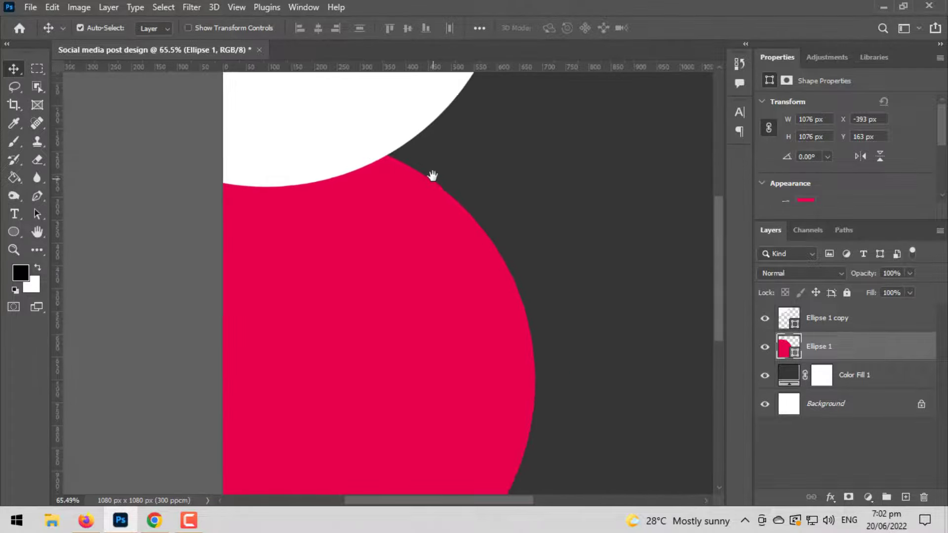
pyautogui.scroll(-1, 434, 176)
pyautogui.scroll(-1, 419, 170)
pyautogui.scroll(-1, 423, 186)
pyautogui.scroll(-1, 420, 207)
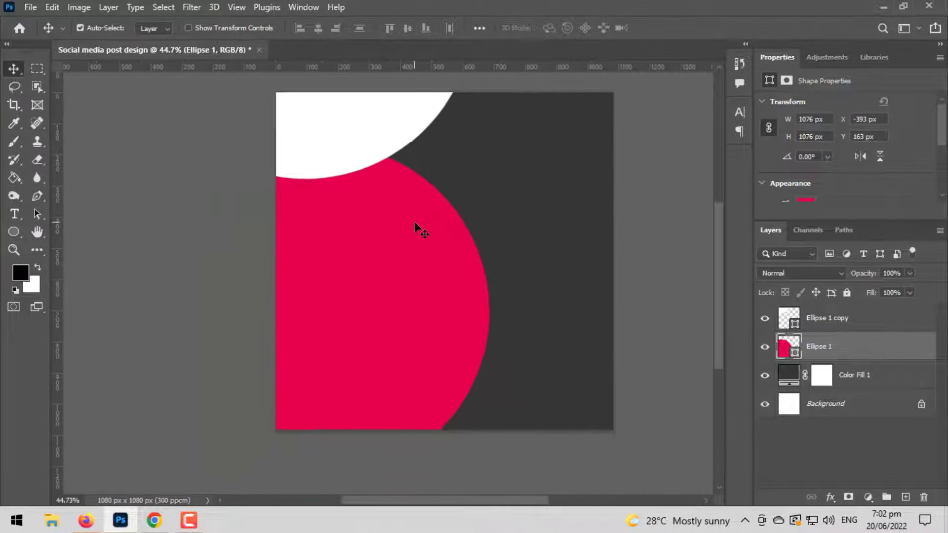
pyautogui.click(29, 13)
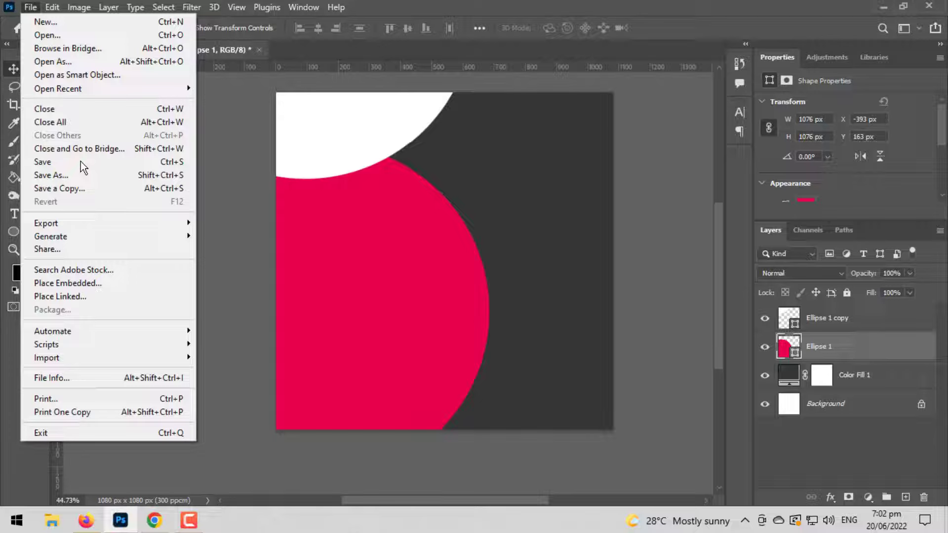
# Step: Embed the New York skyline photo and scale it to cover the crimson circle
pyautogui.click(103, 280)
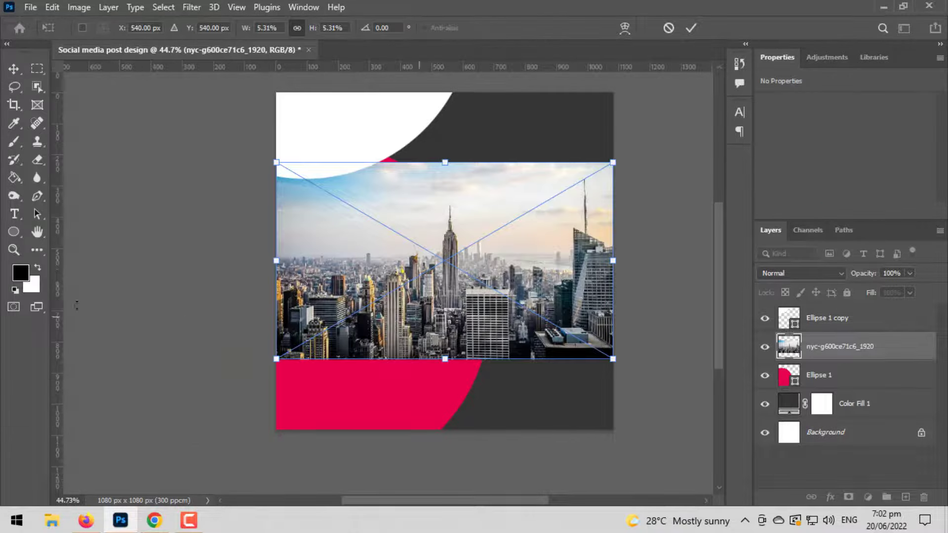
pyautogui.moveTo(303, 274); pyautogui.dragTo(252, 256)
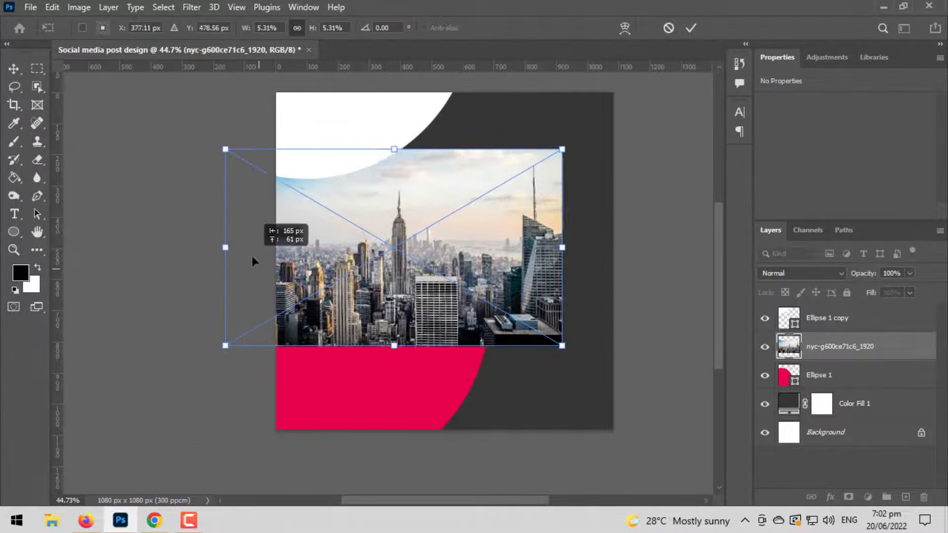
pyautogui.moveTo(399, 340); pyautogui.dragTo(403, 435)
pyautogui.press('Return')
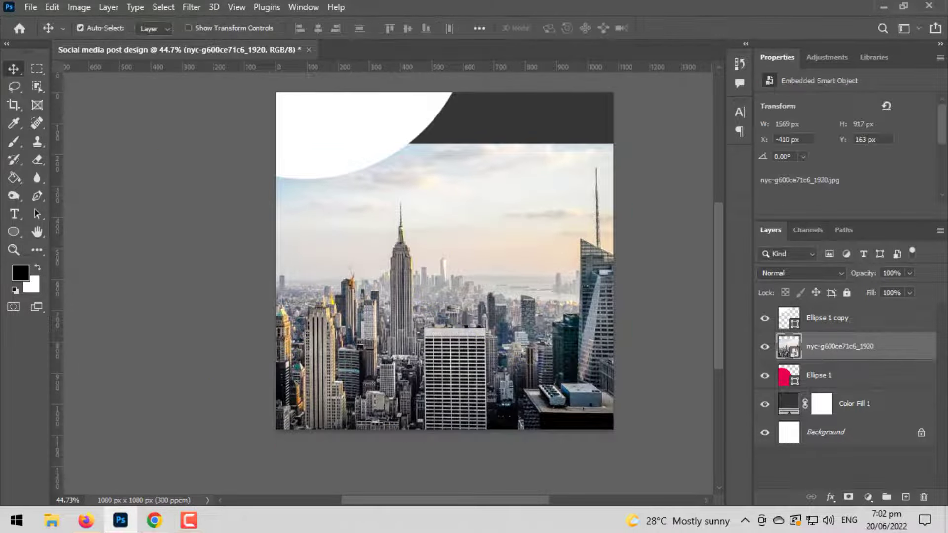
# Step: Clip the photo to the circle, blended with Linear Burn at 26% opacity
pyautogui.rightClick(841, 357)
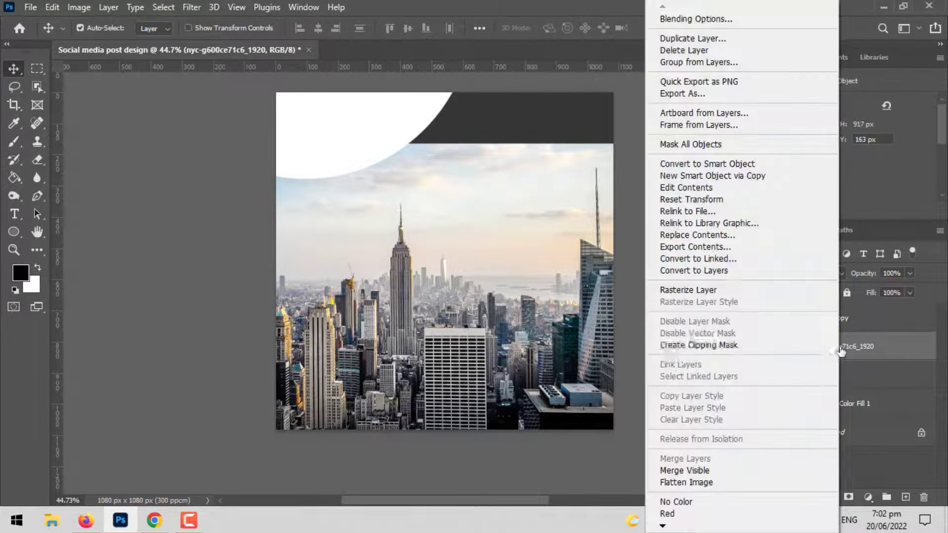
pyautogui.click(715, 346)
pyautogui.click(817, 273)
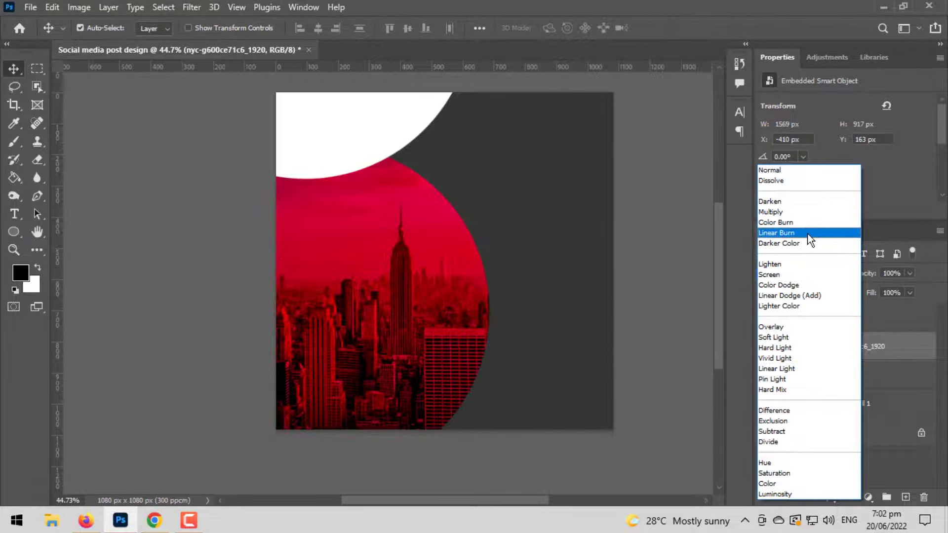
pyautogui.click(810, 234)
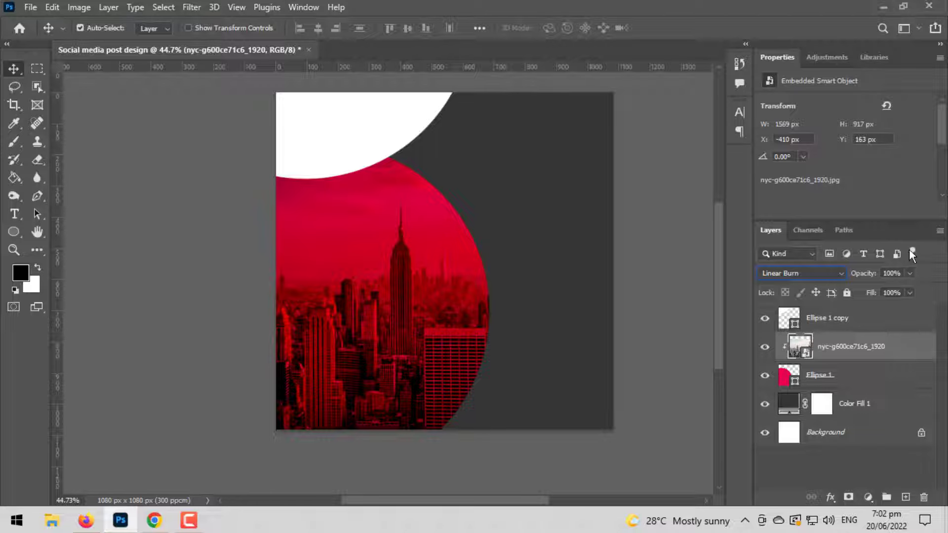
pyautogui.moveTo(882, 288); pyautogui.dragTo(874, 288)
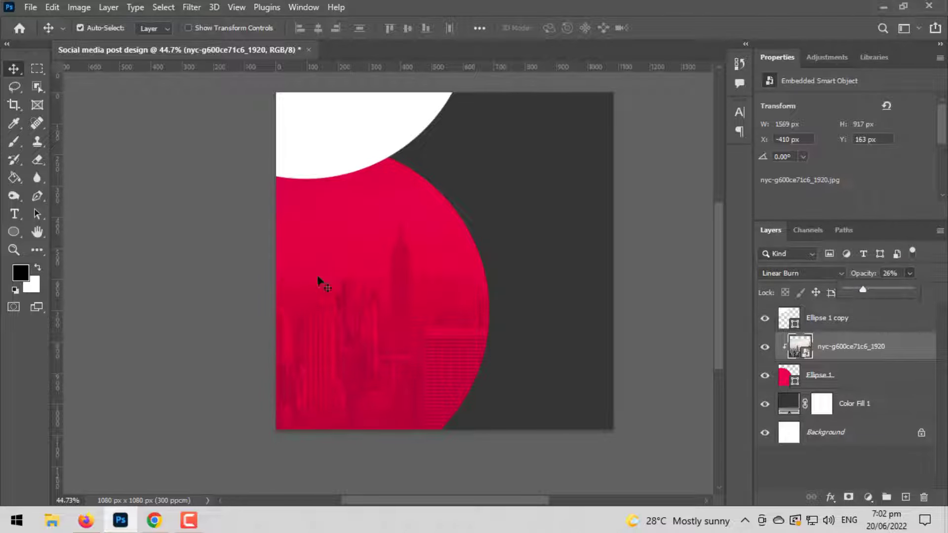
pyautogui.click(206, 179)
# Step: Draw a rounded-corner hexagon on the dark right side with the Polygon Tool
pyautogui.scroll(3, 206, 179)
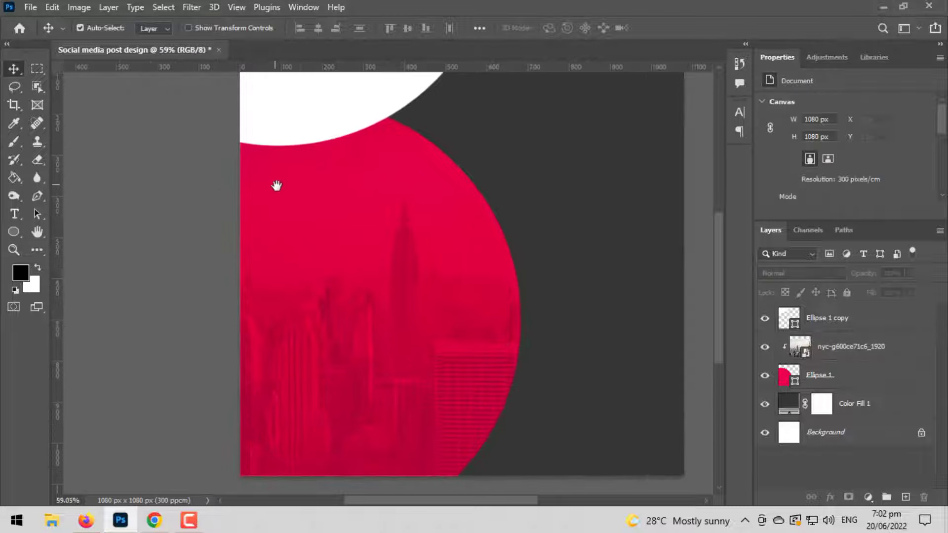
pyautogui.scroll(-1, 319, 247)
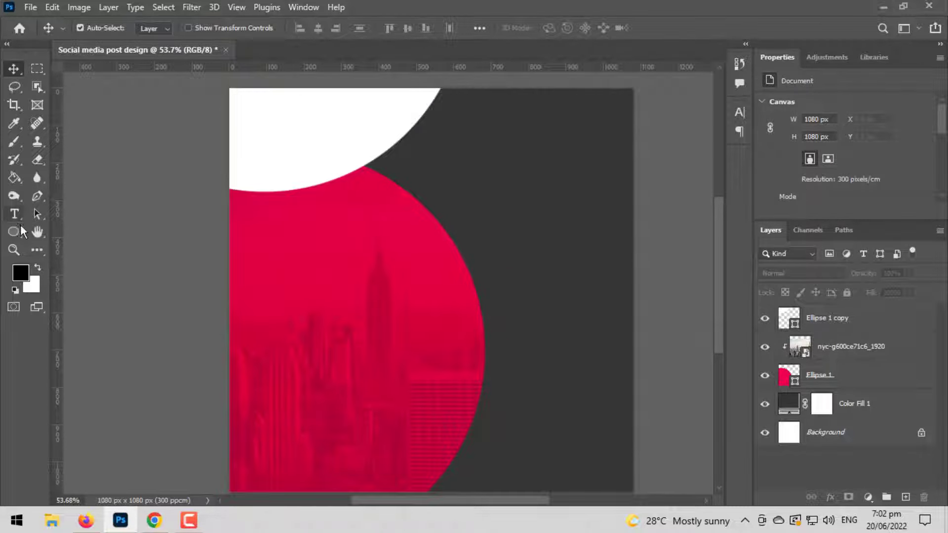
pyautogui.click(20, 227)
pyautogui.click(74, 272)
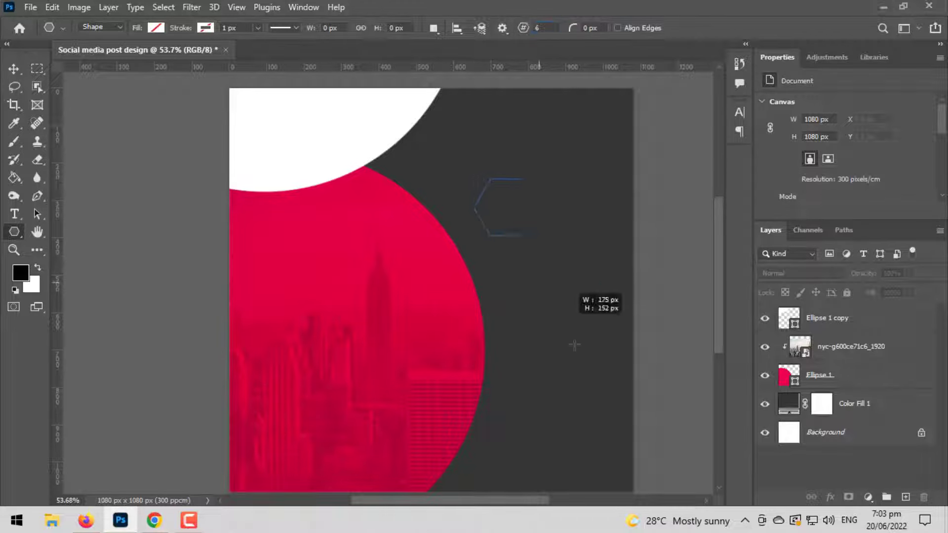
pyautogui.moveTo(487, 177); pyautogui.dragTo(637, 324)
pyautogui.scroll(-5, 577, 198)
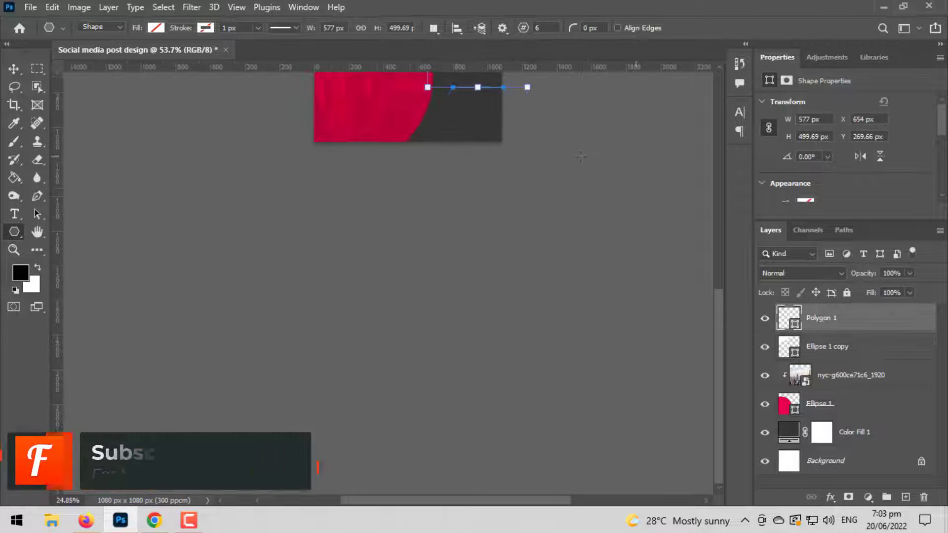
pyautogui.scroll(-3, 581, 309)
pyautogui.scroll(1, 511, 177)
pyautogui.scroll(3, 512, 176)
pyautogui.scroll(2, 514, 154)
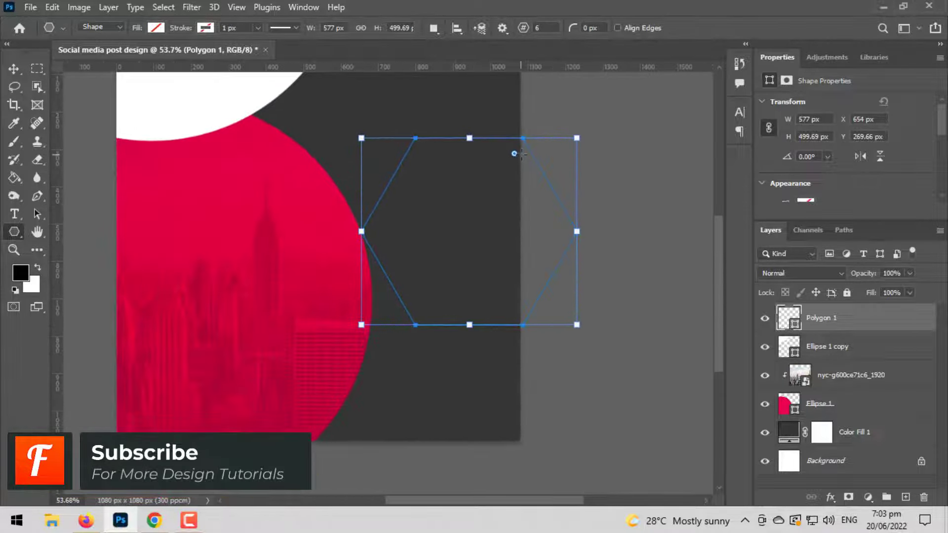
pyautogui.moveTo(514, 154); pyautogui.dragTo(502, 174)
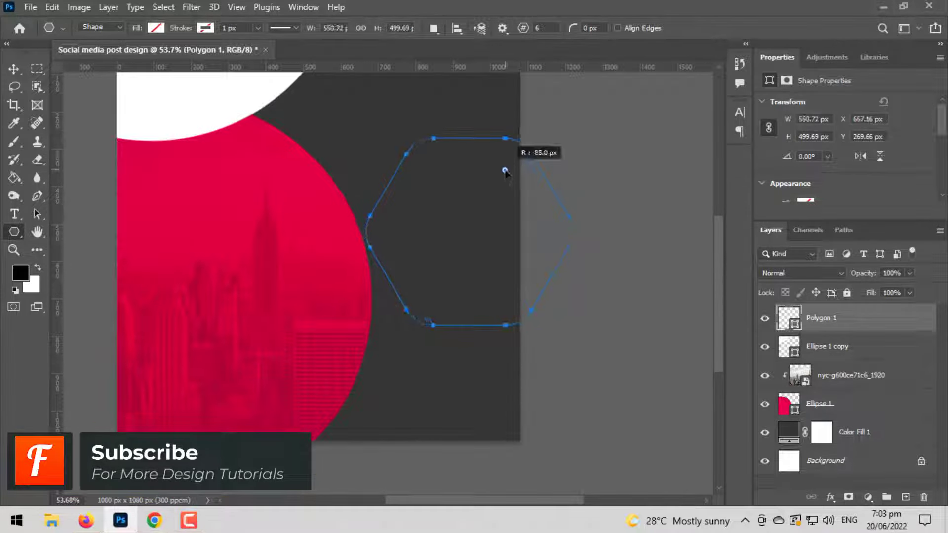
# Step: Rotate the hexagon by 90° with Free Transform
pyautogui.click(14, 68)
pyautogui.hotkey('ctrl', 't')
pyautogui.moveTo(608, 131); pyautogui.dragTo(541, 292)
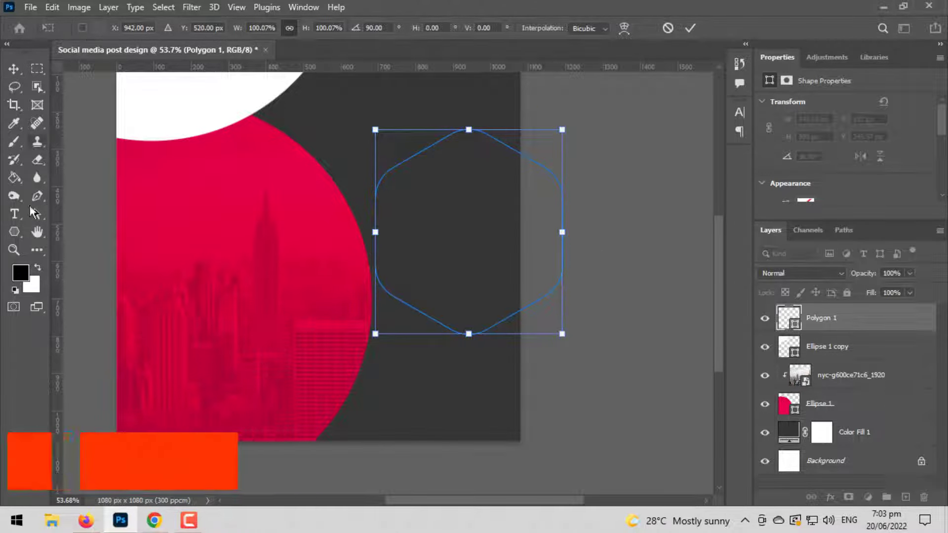
pyautogui.press('Return')
# Step: Fill the hexagon white and move it left to overlap the crimson circle
pyautogui.press('u')
pyautogui.click(153, 28)
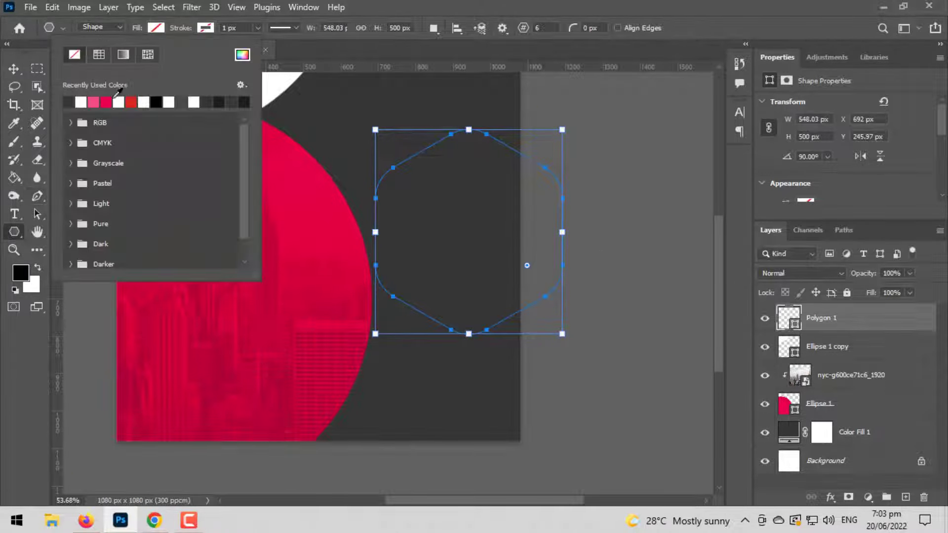
pyautogui.click(131, 102)
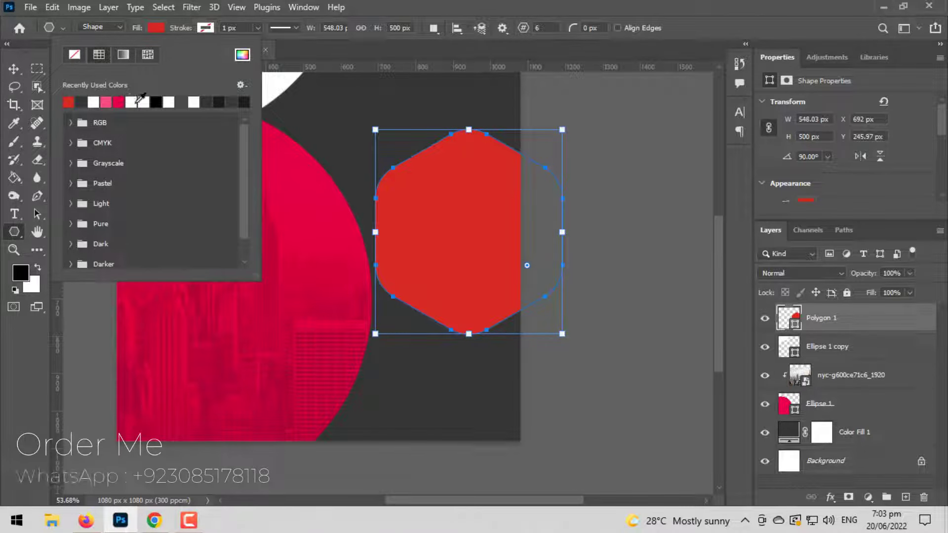
pyautogui.click(143, 102)
pyautogui.click(13, 52)
pyautogui.click(14, 69)
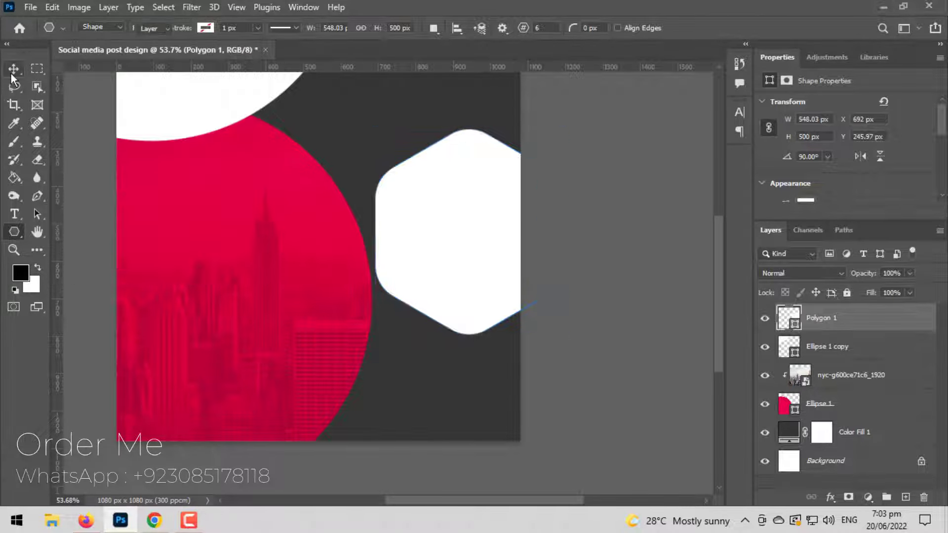
pyautogui.moveTo(407, 224); pyautogui.dragTo(316, 232)
pyautogui.hotkey('ctrl', 't')
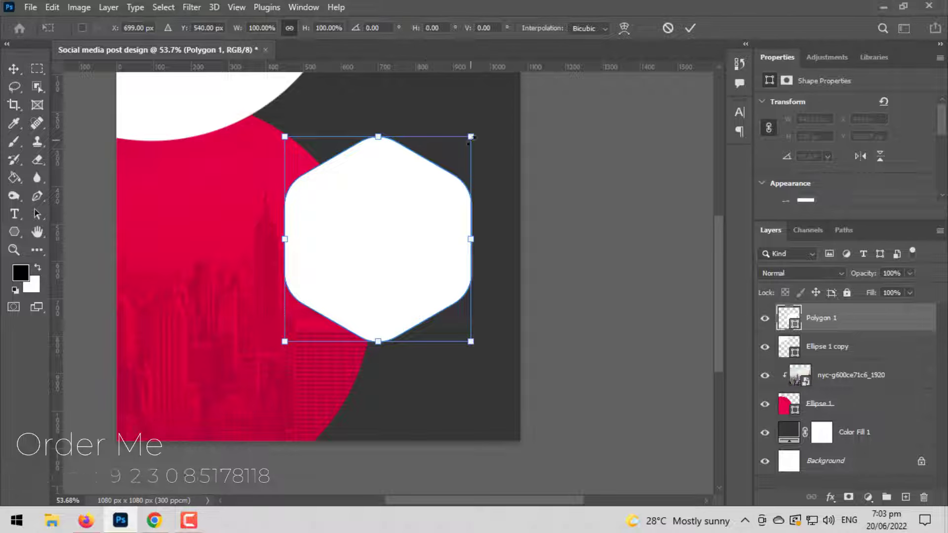
# Step: Enlarge the white hexagon and set its corner radius to 105 px
pyautogui.moveTo(472, 137)
pyautogui.mouseDown()
pyautogui.moveTo(493, 117)
pyautogui.moveTo(483, 123)
pyautogui.mouseUp()
pyautogui.press('Return')
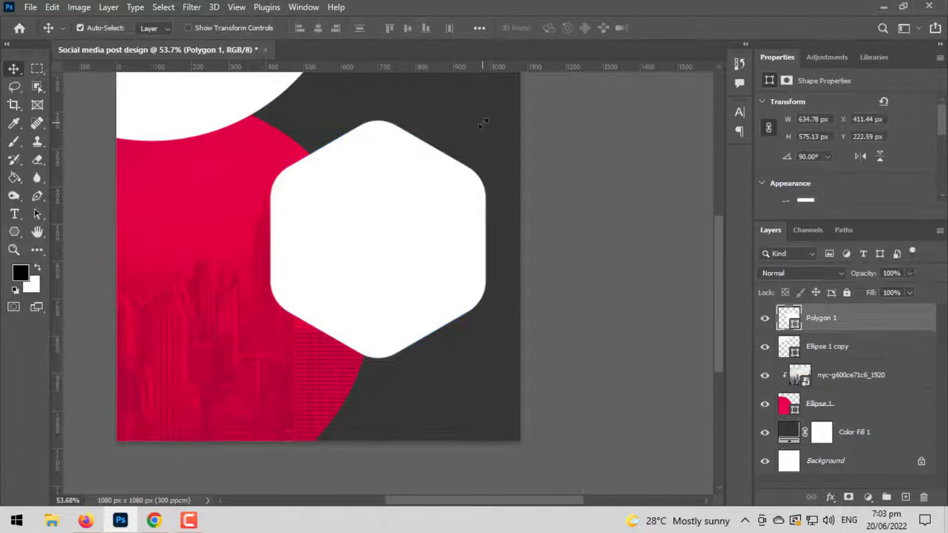
pyautogui.scroll(1, 450, 169)
pyautogui.scroll(2, 619, 174)
pyautogui.scroll(-3, 606, 193)
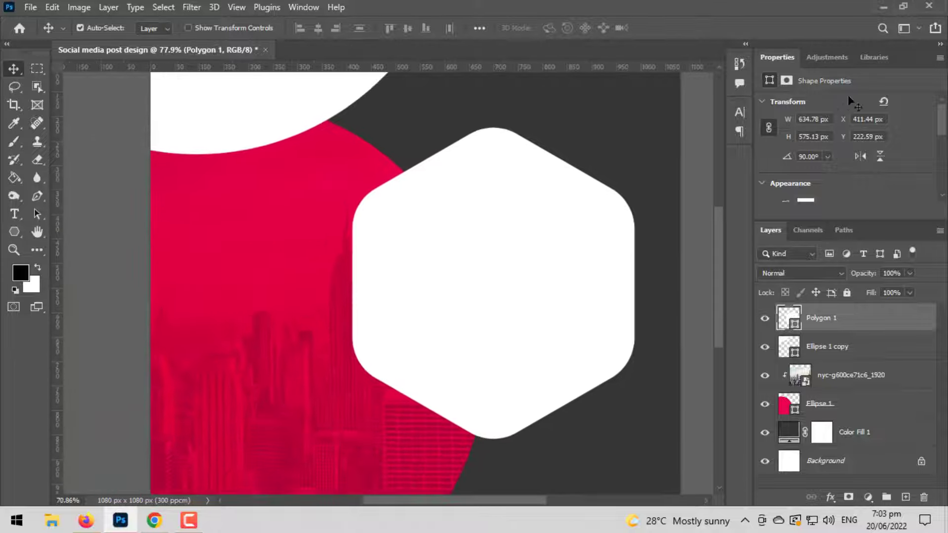
pyautogui.scroll(-2, 854, 140)
pyautogui.scroll(-1, 844, 152)
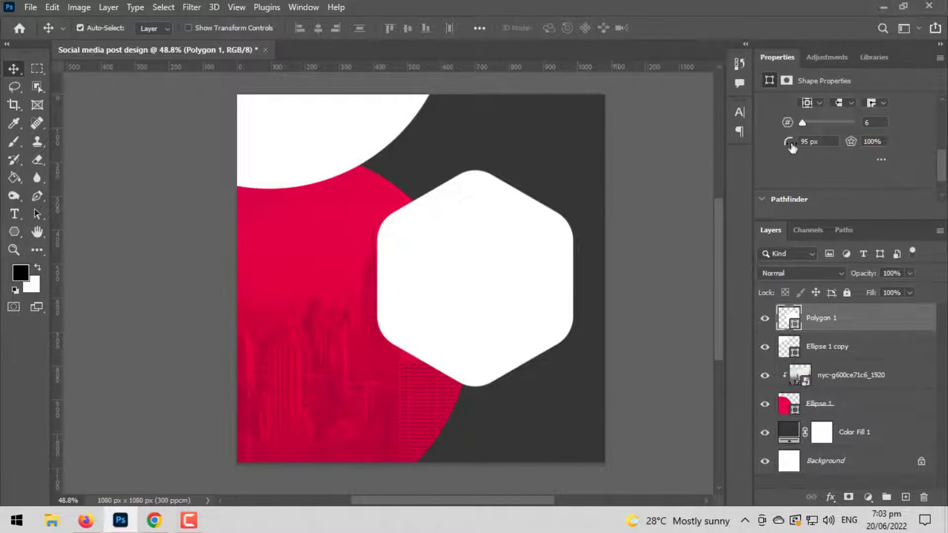
pyautogui.moveTo(792, 147)
pyautogui.mouseDown()
pyautogui.moveTo(780, 147)
pyautogui.moveTo(791, 144)
pyautogui.mouseUp()
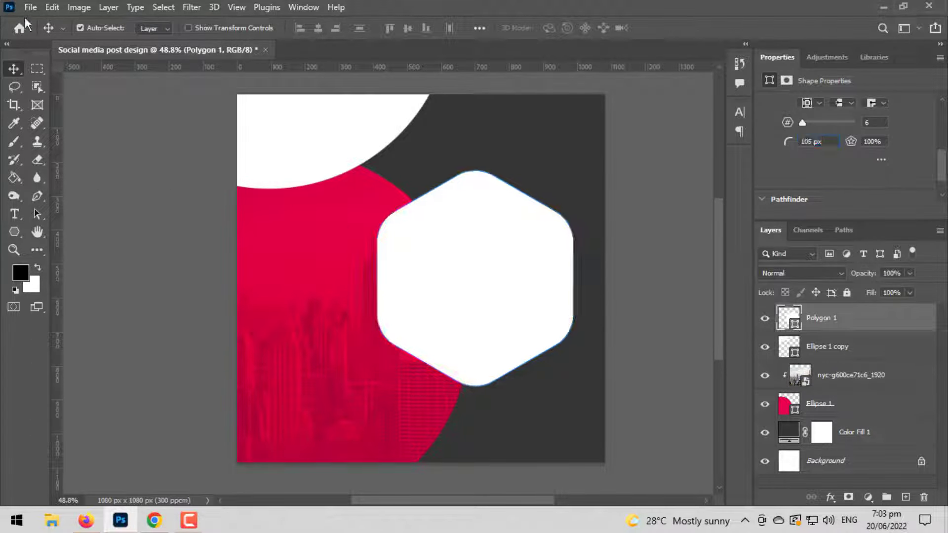
pyautogui.scroll(2, 390, 290)
# Step: Shift the hexagon right so it sits against the canvas edge
pyautogui.moveTo(389, 290); pyautogui.dragTo(326, 216)
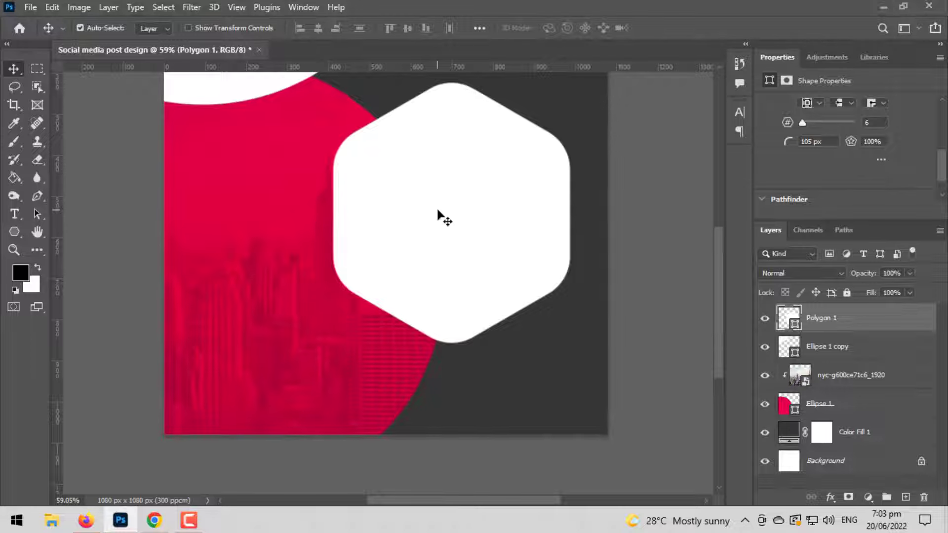
pyautogui.scroll(-2, 443, 217)
pyautogui.moveTo(468, 211); pyautogui.dragTo(496, 209)
pyautogui.moveTo(352, 195); pyautogui.dragTo(349, 218)
pyautogui.scroll(1, 353, 204)
pyautogui.scroll(1, 355, 208)
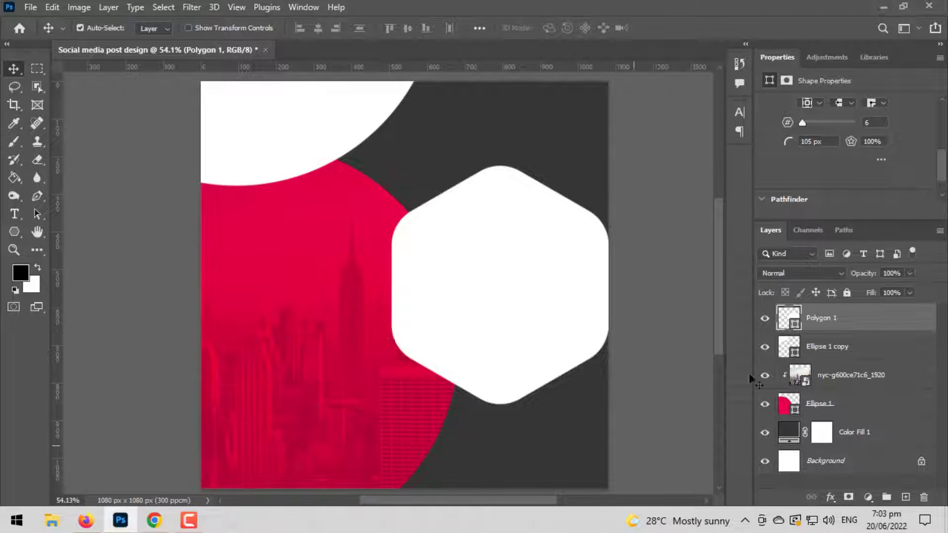
# Step: Duplicate Polygon 1 and fill the copy with the circle's crimson e00044
pyautogui.rightClick(846, 349)
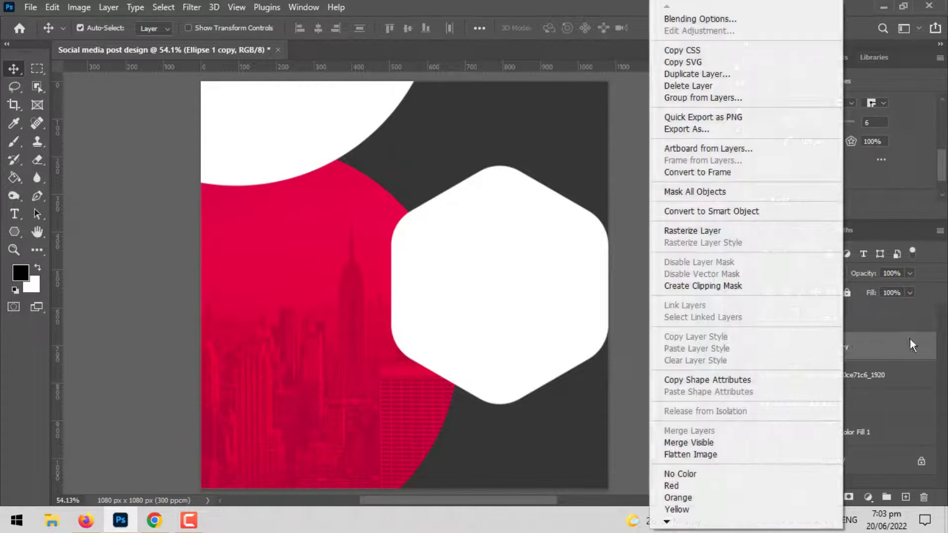
pyautogui.click(887, 349)
pyautogui.rightClick(859, 322)
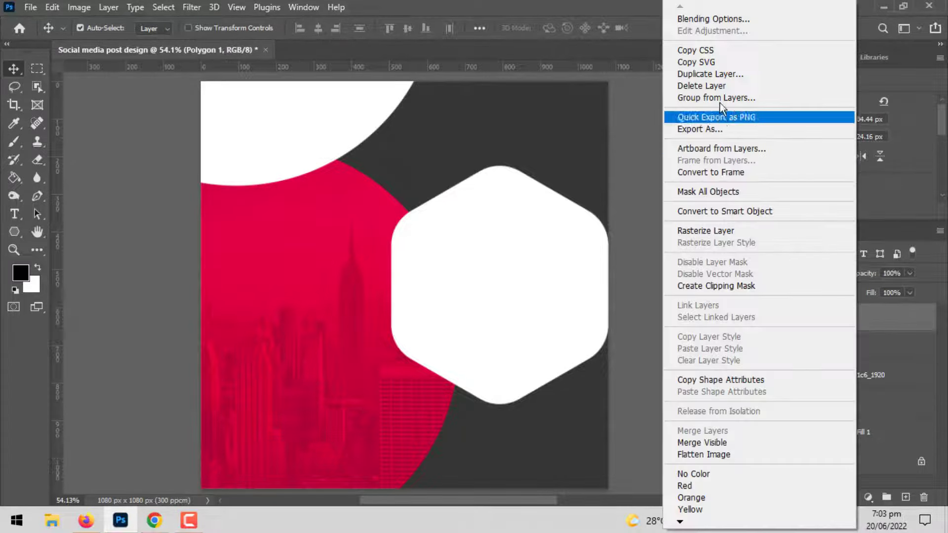
pyautogui.click(713, 71)
pyautogui.click(590, 132)
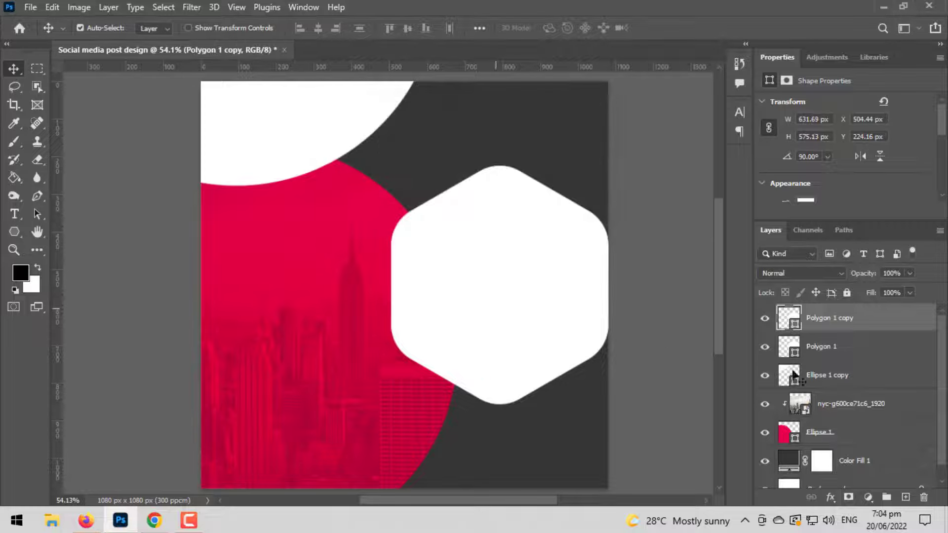
pyautogui.doubleClick(792, 318)
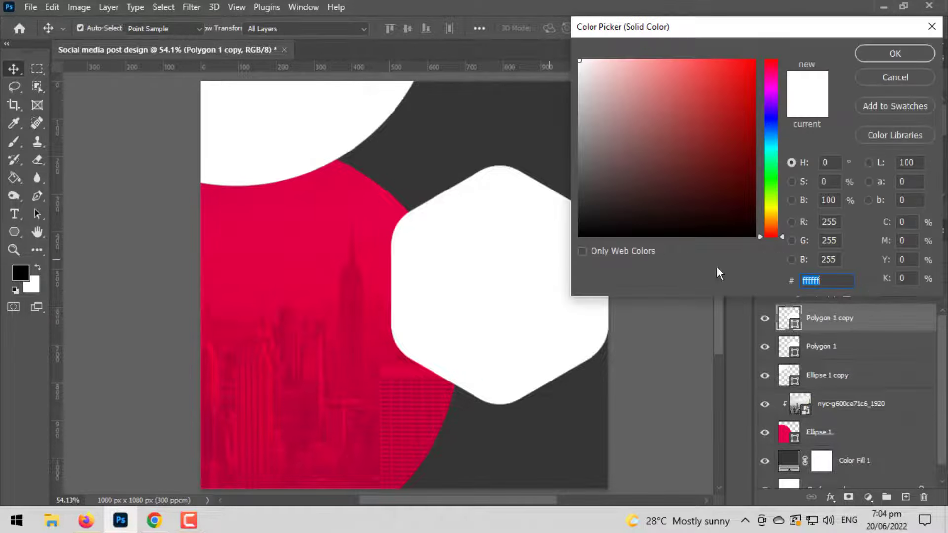
pyautogui.click(313, 194)
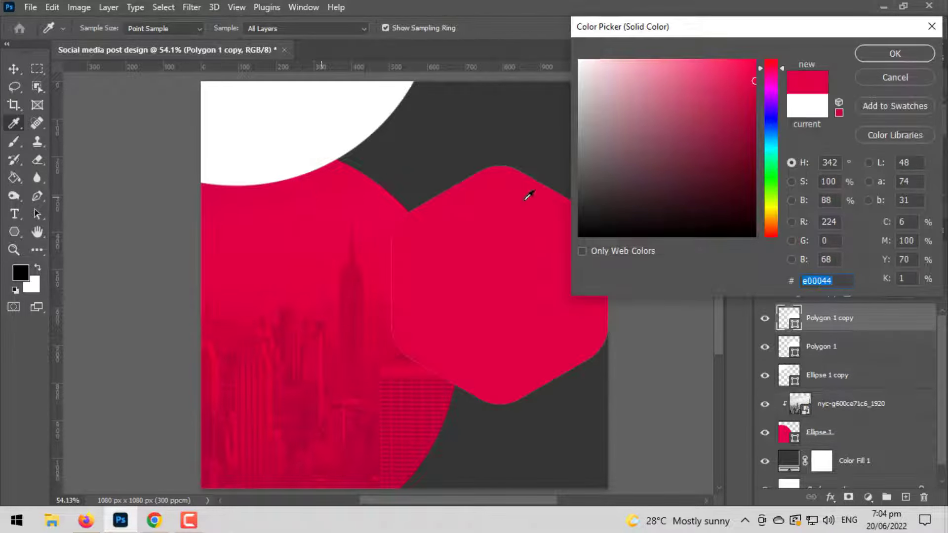
pyautogui.click(895, 54)
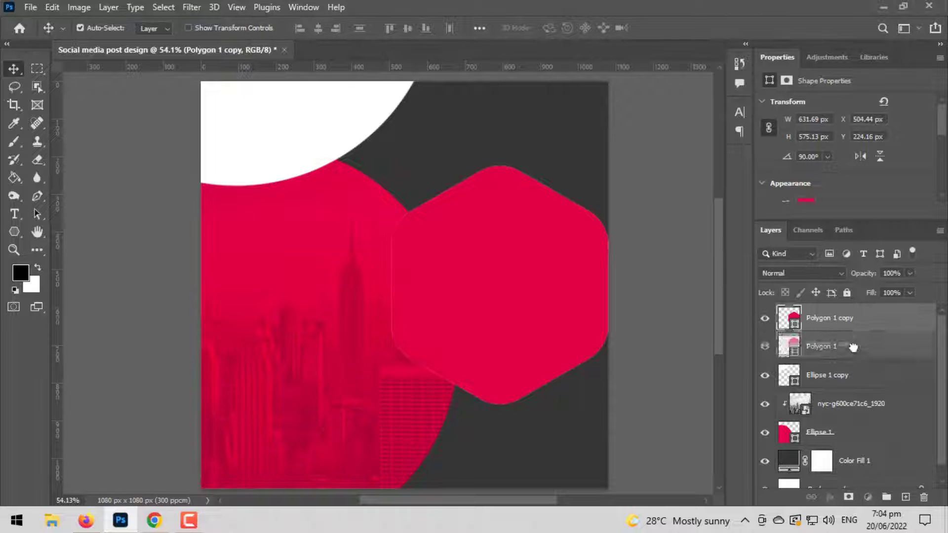
# Step: Scale the crimson hexagon copy to about 111% and place it beneath Ellipse 1
pyautogui.moveTo(815, 331); pyautogui.dragTo(844, 351)
pyautogui.hotkey('ctrl', 't')
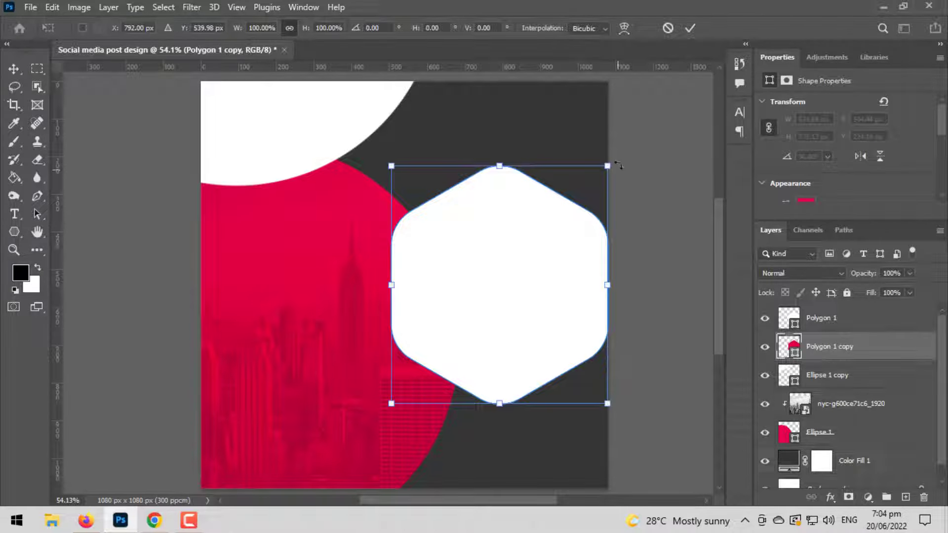
pyautogui.moveTo(614, 160); pyautogui.dragTo(626, 149)
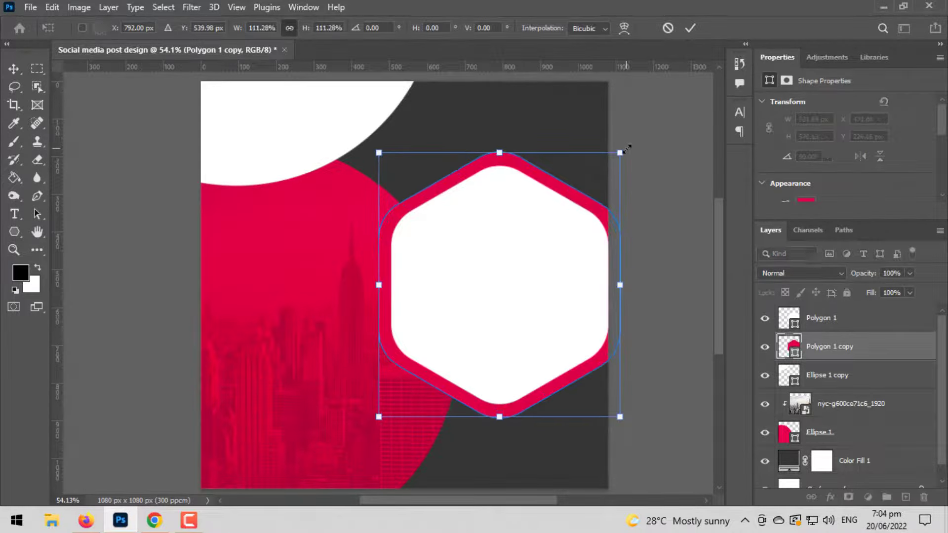
pyautogui.press('Return')
pyautogui.moveTo(842, 342); pyautogui.dragTo(832, 461)
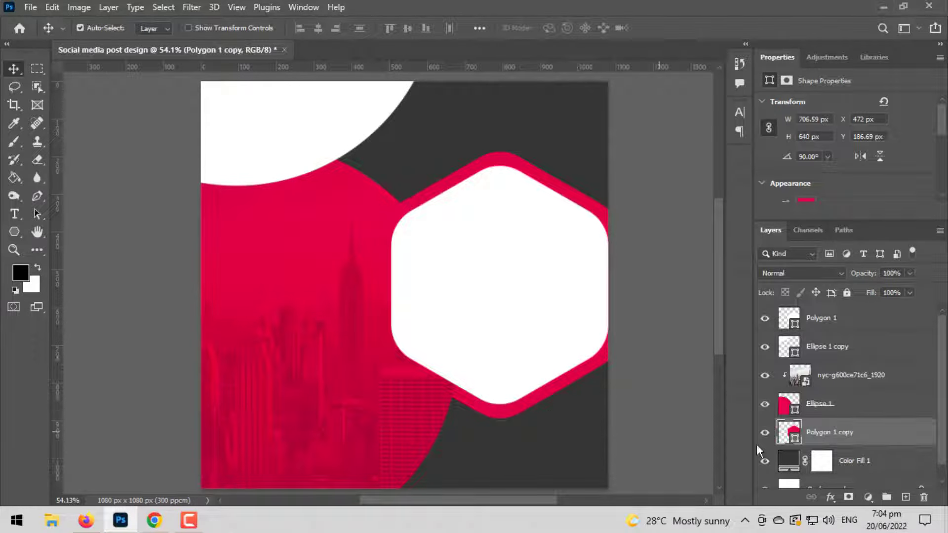
pyautogui.click(824, 408)
# Step: Add a Drop Shadow to Ellipse 1: 33% opacity, angle 0, 7 px distance, 76 px size
pyautogui.rightClick(820, 408)
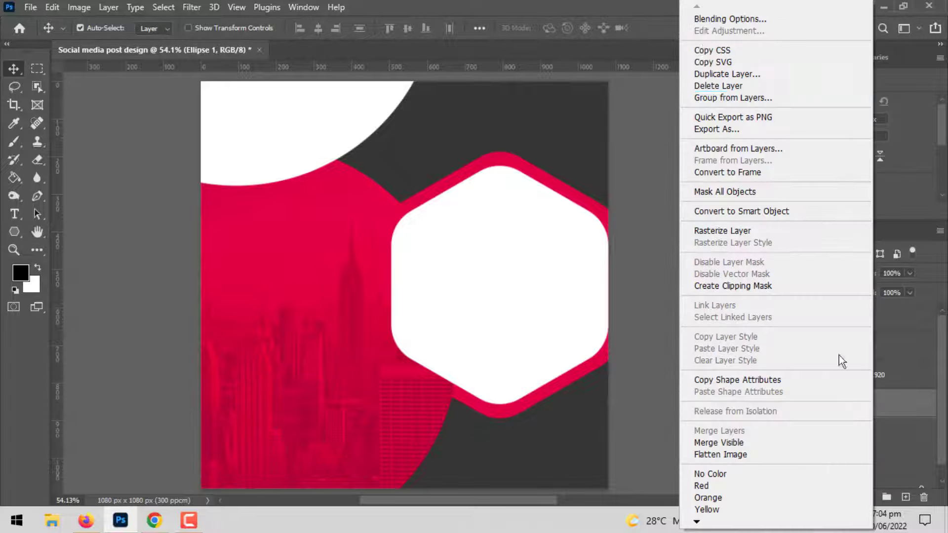
pyautogui.click(722, 15)
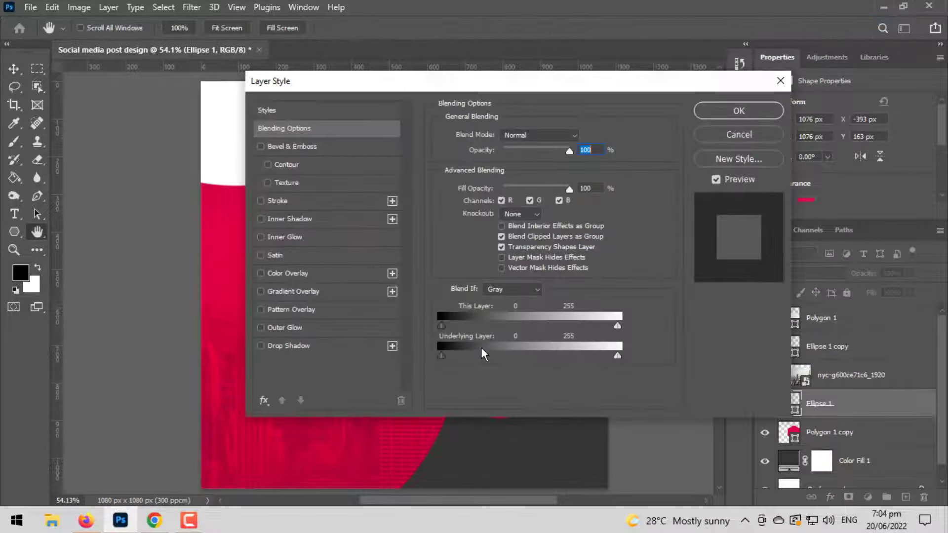
pyautogui.click(261, 345)
pyautogui.moveTo(434, 84); pyautogui.dragTo(771, 80)
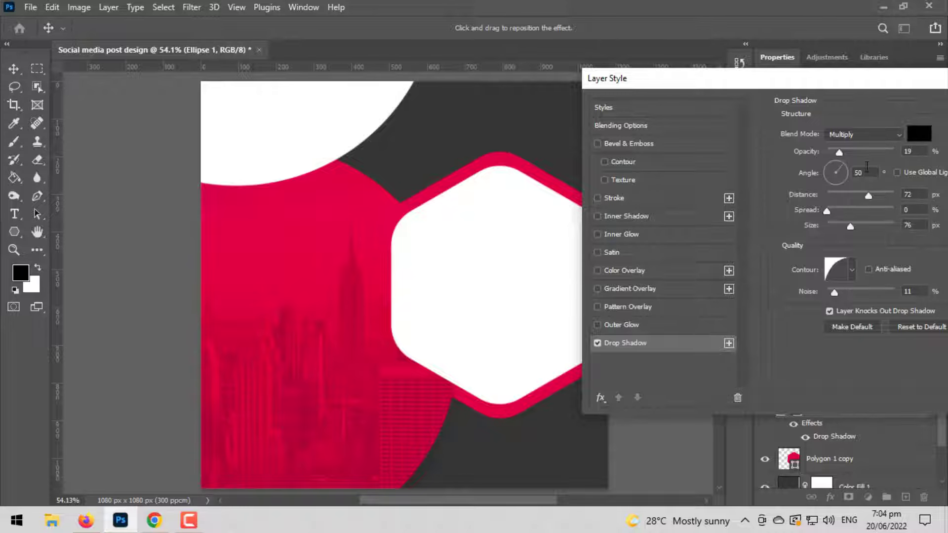
pyautogui.moveTo(864, 152); pyautogui.dragTo(849, 153)
pyautogui.moveTo(430, 446)
pyautogui.mouseDown()
pyautogui.moveTo(442, 375)
pyautogui.moveTo(410, 394)
pyautogui.mouseUp()
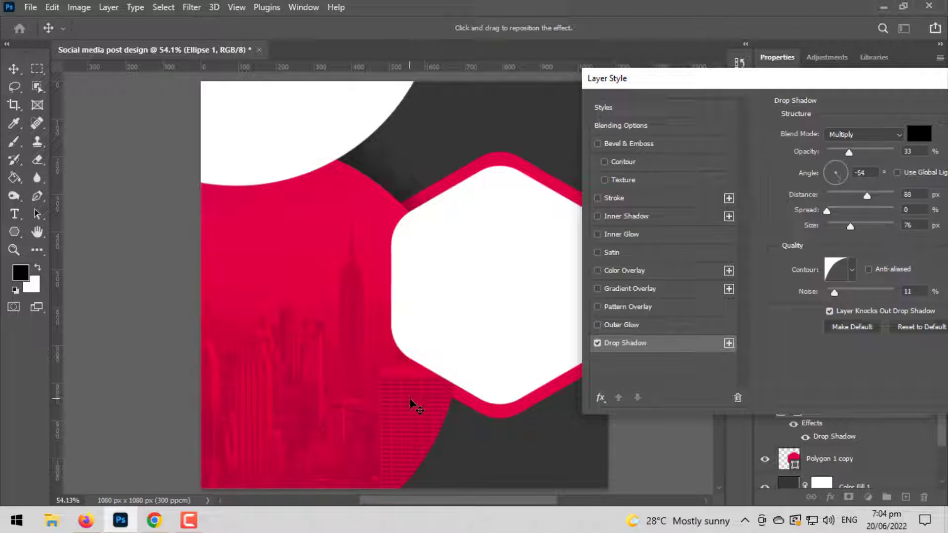
pyautogui.moveTo(413, 432); pyautogui.dragTo(422, 445)
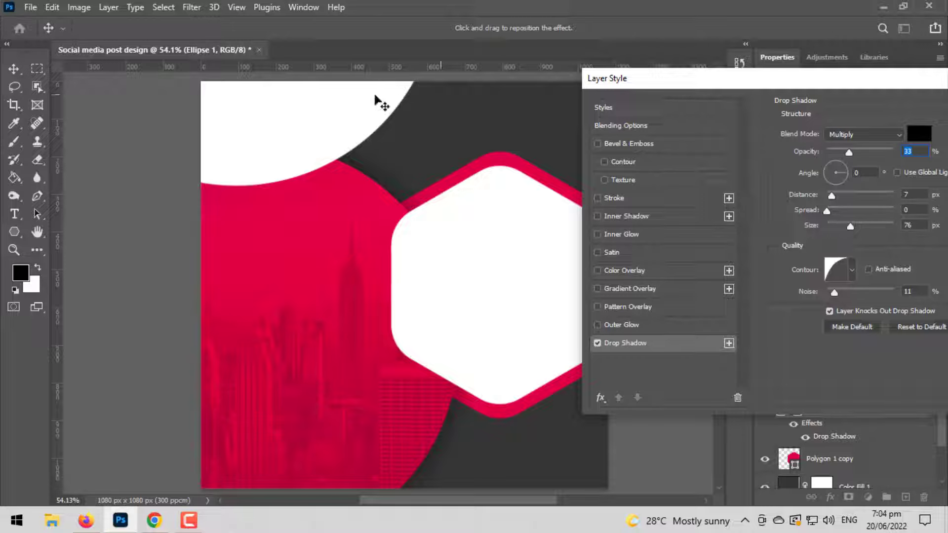
pyautogui.moveTo(627, 103); pyautogui.dragTo(580, 94)
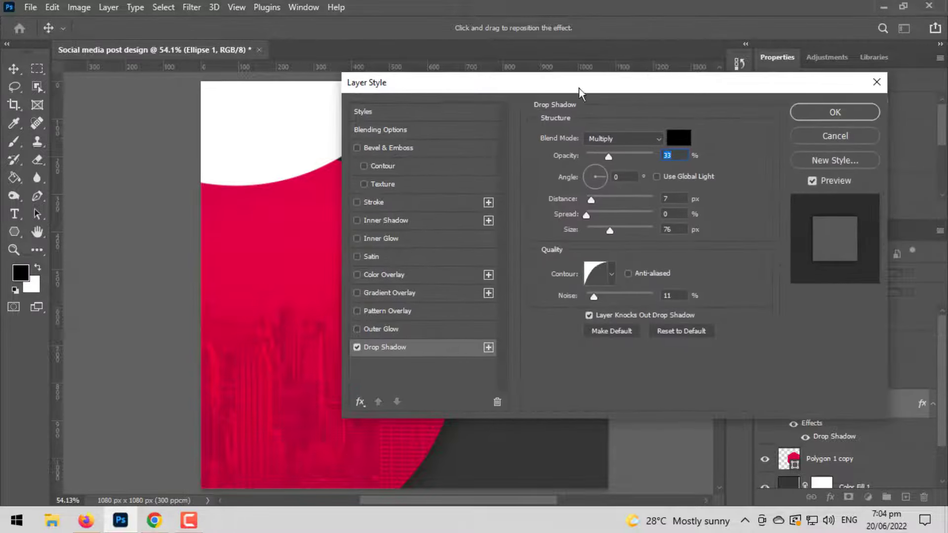
pyautogui.click(829, 111)
# Step: Place an embedded office photo above the white hexagon and clip it into the hexagon
pyautogui.scroll(1, 525, 281)
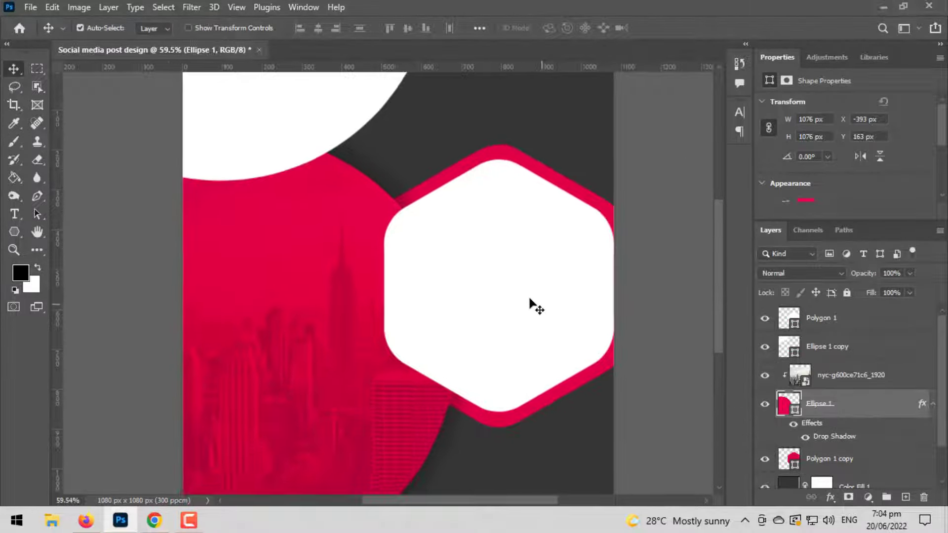
pyautogui.scroll(-2, 530, 300)
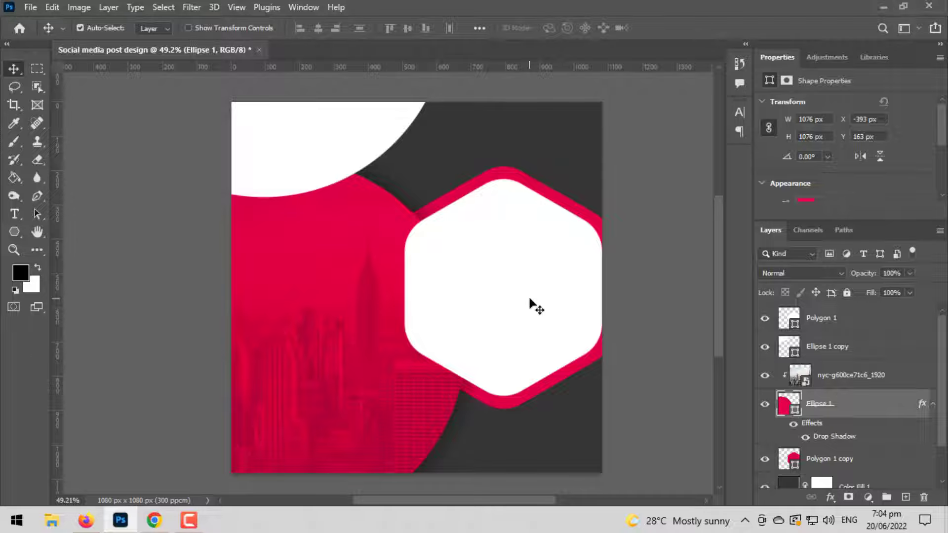
pyautogui.click(29, 6)
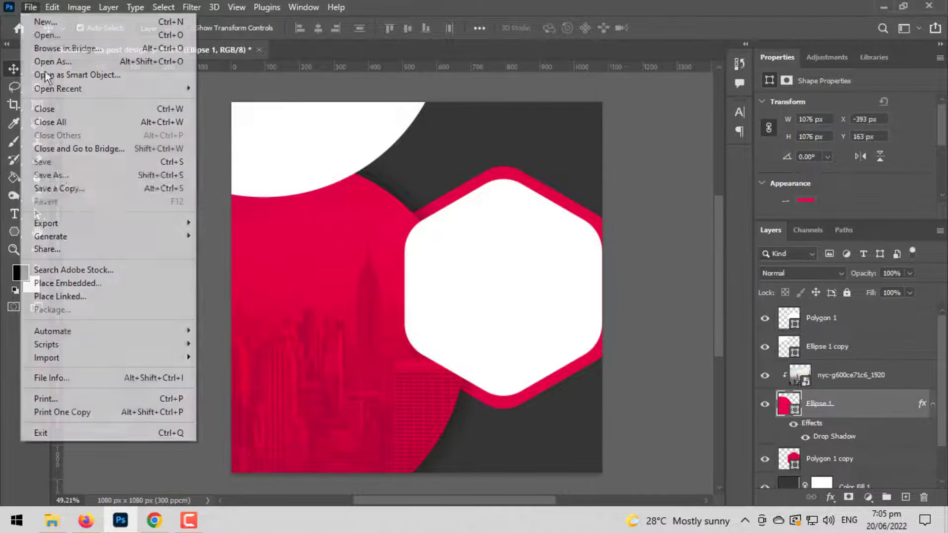
pyautogui.click(74, 283)
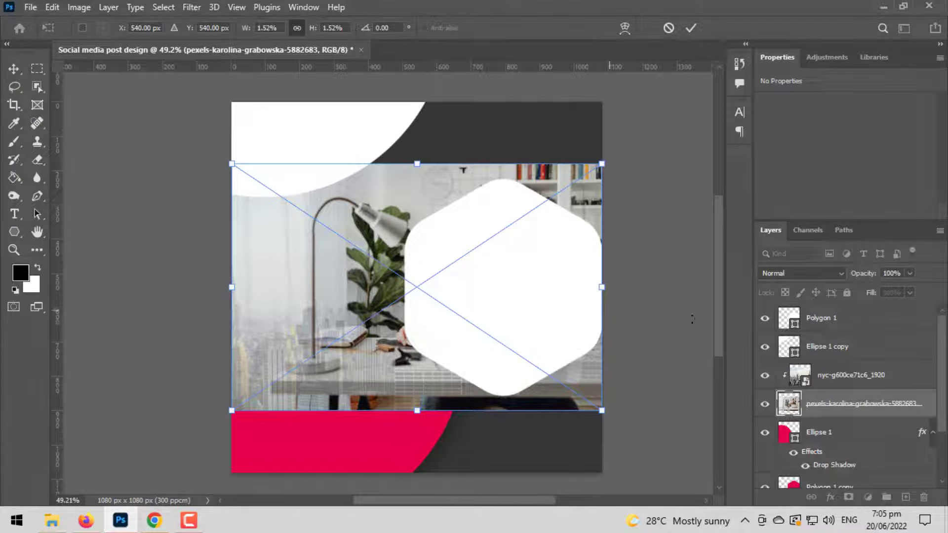
pyautogui.moveTo(845, 402); pyautogui.dragTo(848, 320)
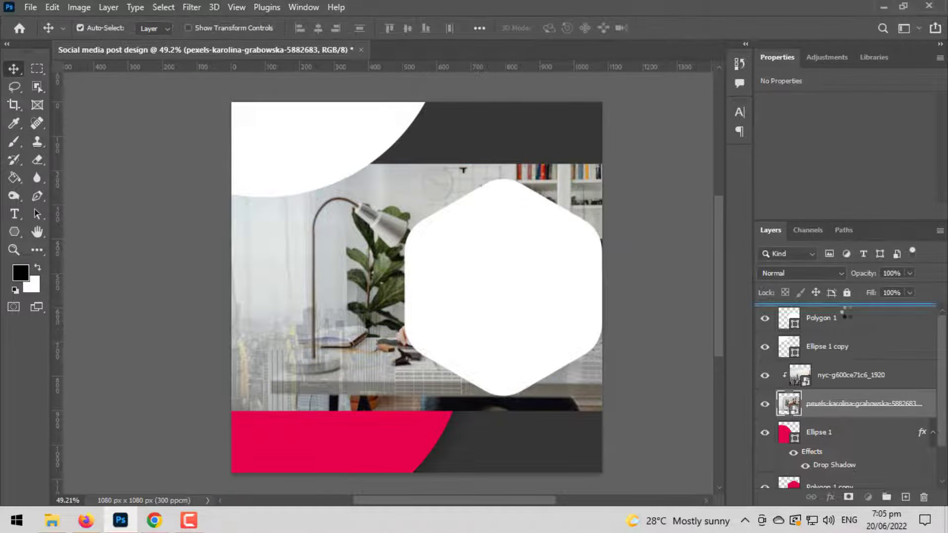
pyautogui.rightClick(848, 320)
pyautogui.click(736, 346)
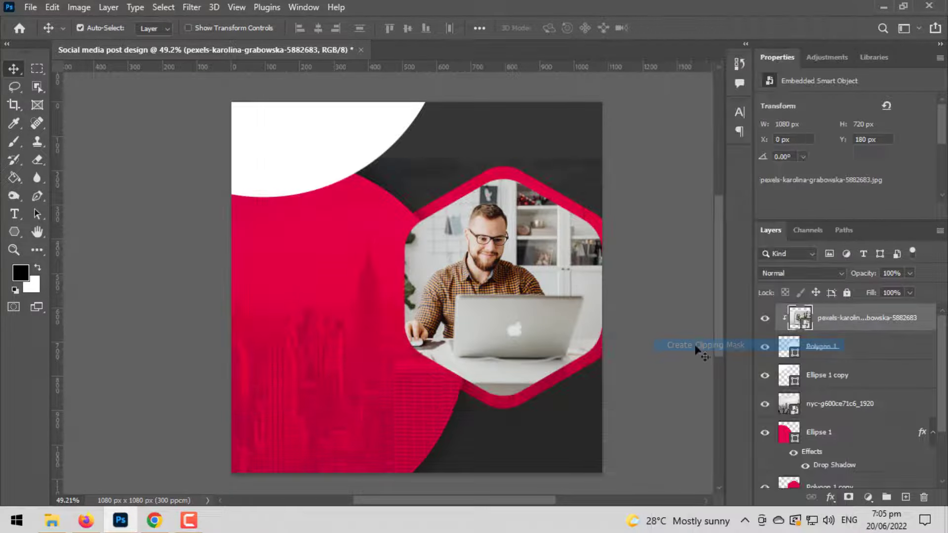
# Step: Shift the photo slightly right inside the hexagon and bring up the Polygon 1 layer options
pyautogui.moveTo(525, 290); pyautogui.dragTo(532, 290)
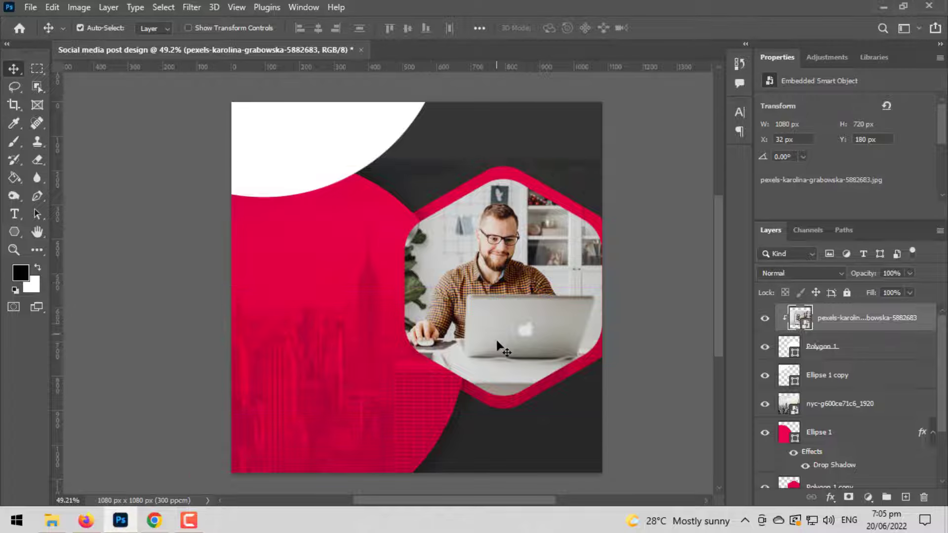
pyautogui.scroll(1, 498, 345)
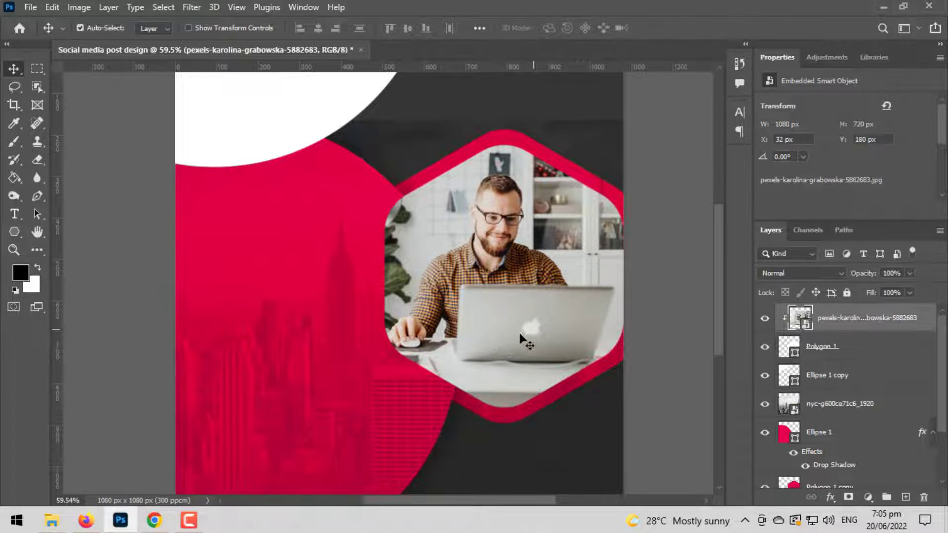
pyautogui.click(826, 352)
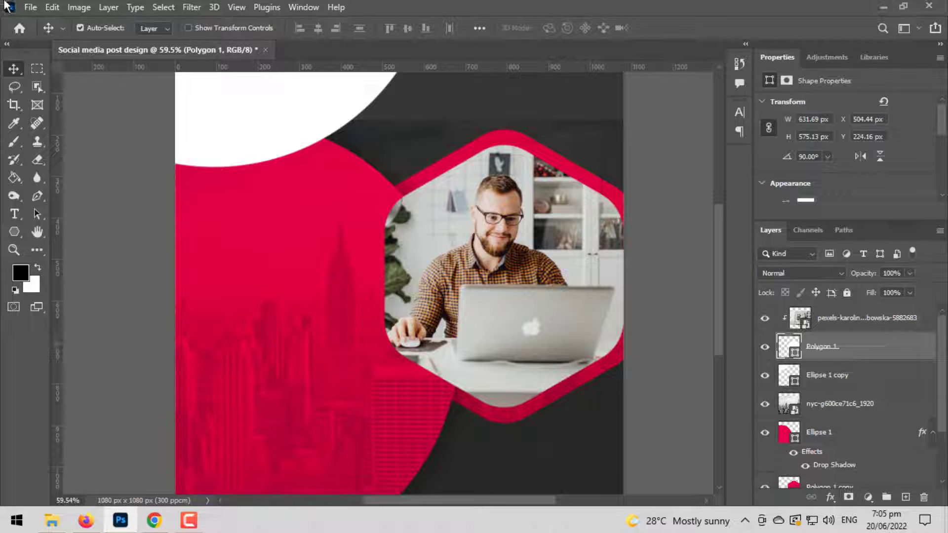
pyautogui.rightClick(825, 368)
# Step: Duplicate Polygon 1, place the copy below the original, and re-clip the office photo
pyautogui.rightClick(834, 347)
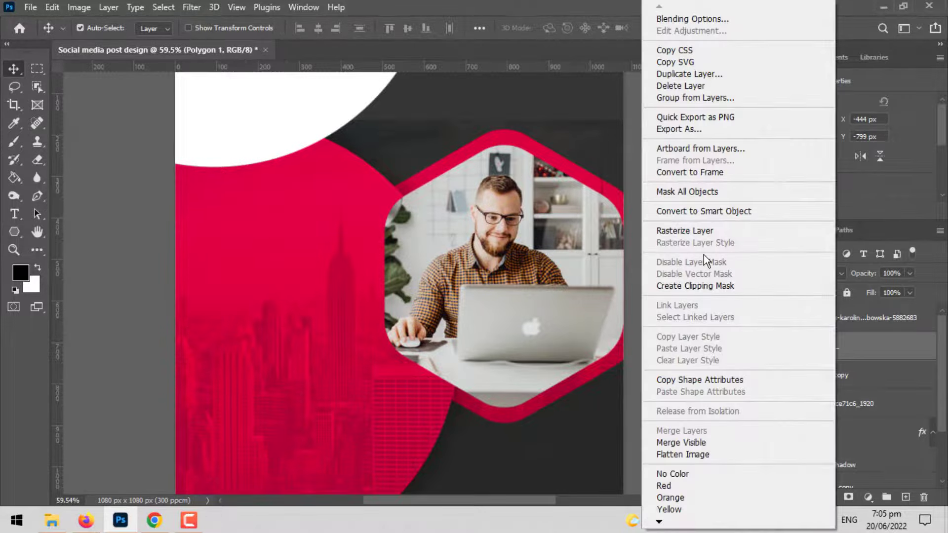
pyautogui.click(689, 75)
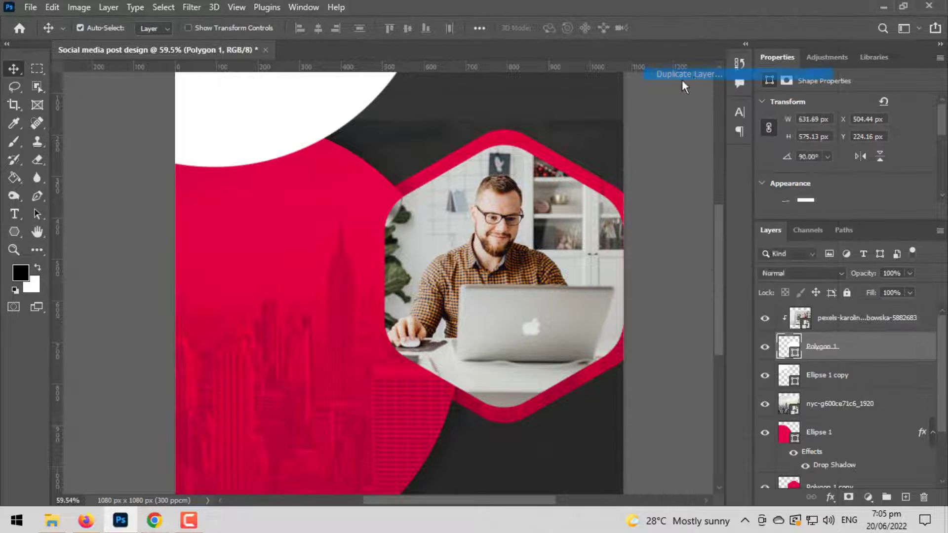
pyautogui.click(588, 130)
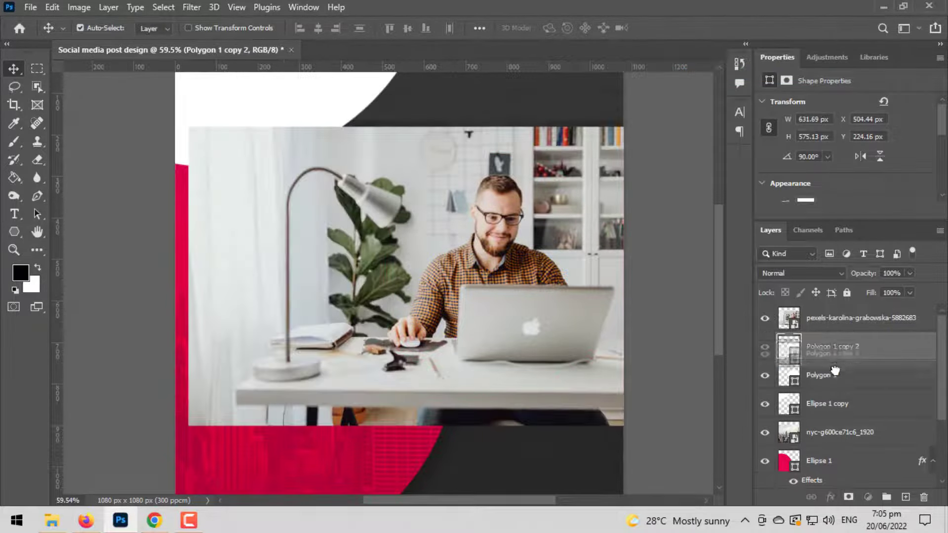
pyautogui.moveTo(820, 350); pyautogui.dragTo(835, 381)
pyautogui.click(833, 312)
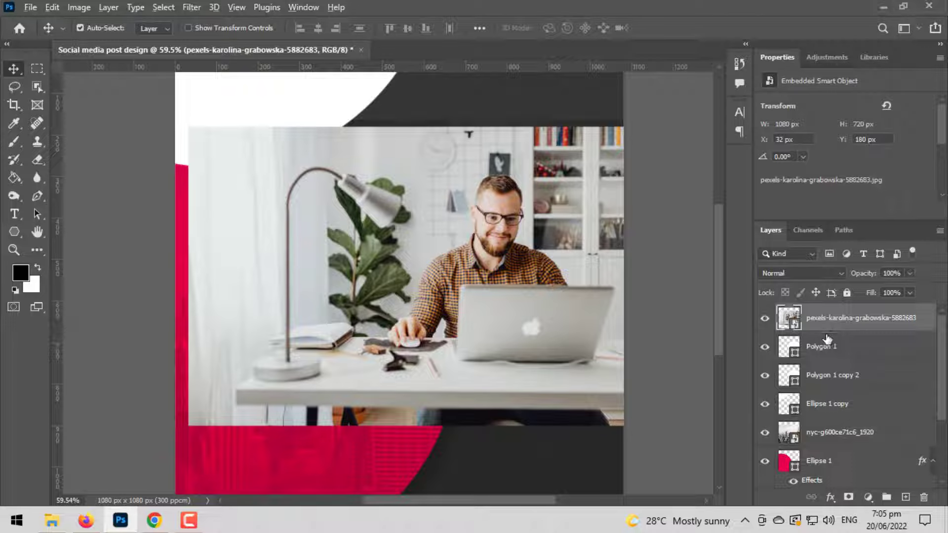
pyautogui.keyDown('alt'); pyautogui.click(829, 331); pyautogui.keyUp('alt')
# Step: Scale the hexagon copy up slightly to about 650 × 591 px around the photo
pyautogui.click(823, 380)
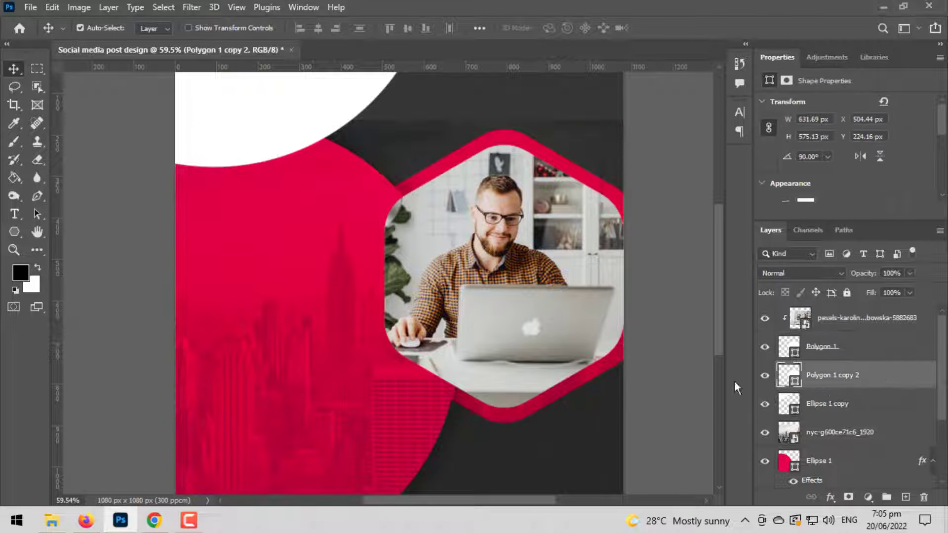
pyautogui.hotkey('ctrl', 't')
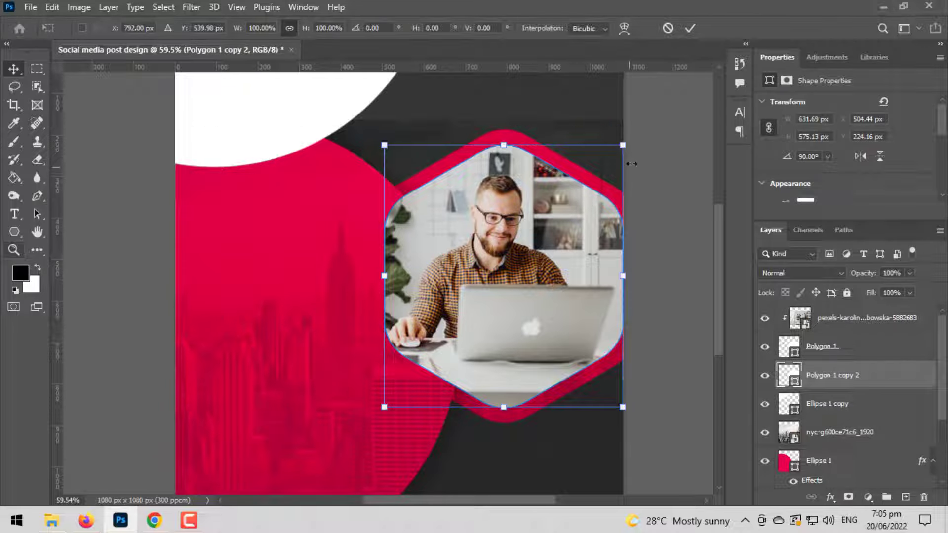
pyautogui.moveTo(623, 144); pyautogui.dragTo(628, 142)
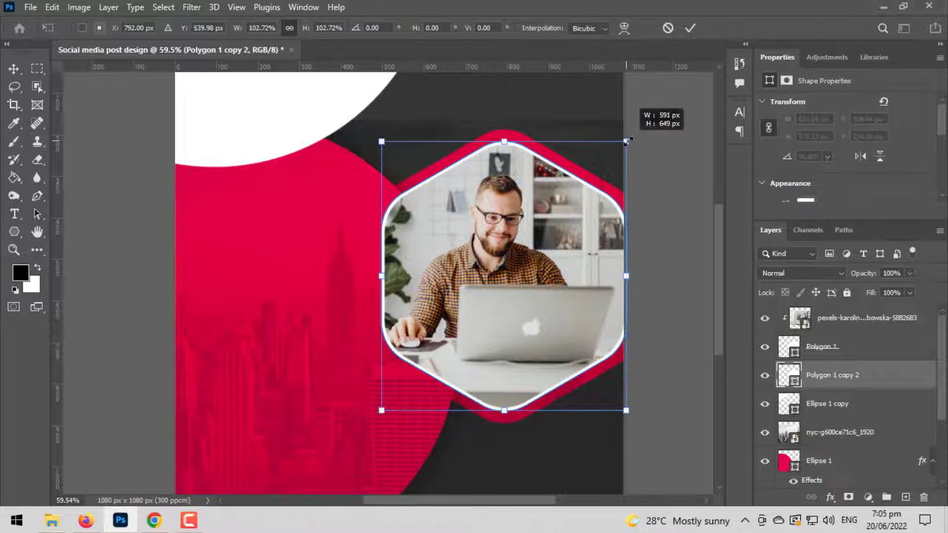
pyautogui.press('Return')
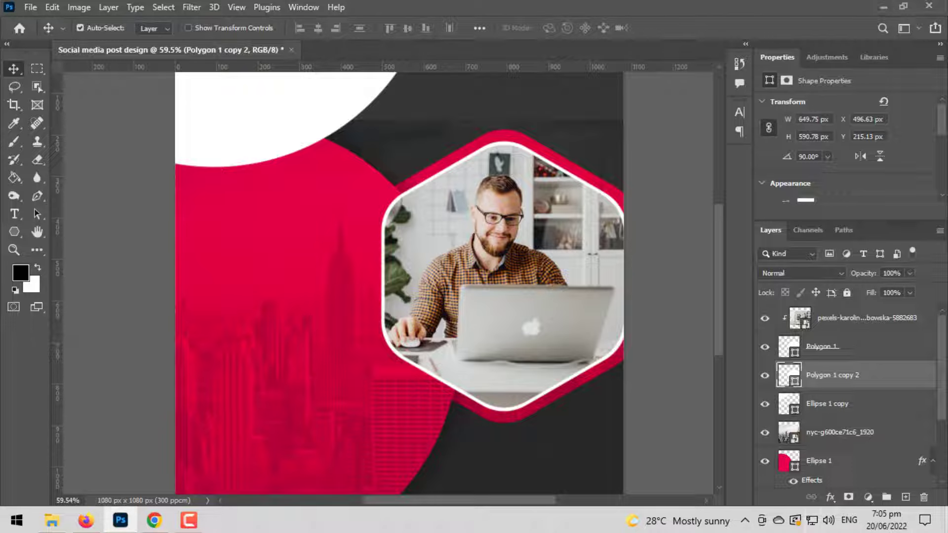
pyautogui.scroll(-2, 846, 423)
pyautogui.scroll(-2, 846, 424)
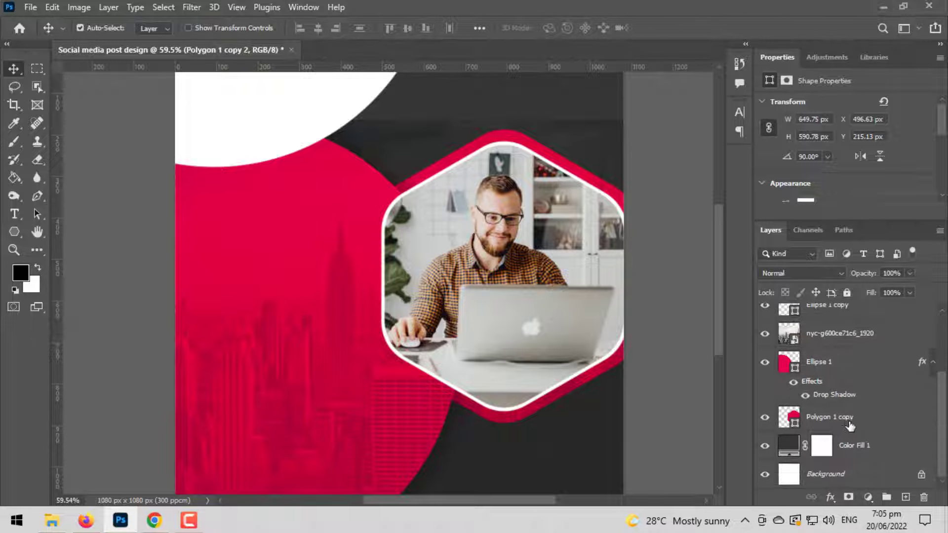
# Step: Clip the faded nyc skyline layer into the Ellipse 1 pink circle
pyautogui.click(829, 348)
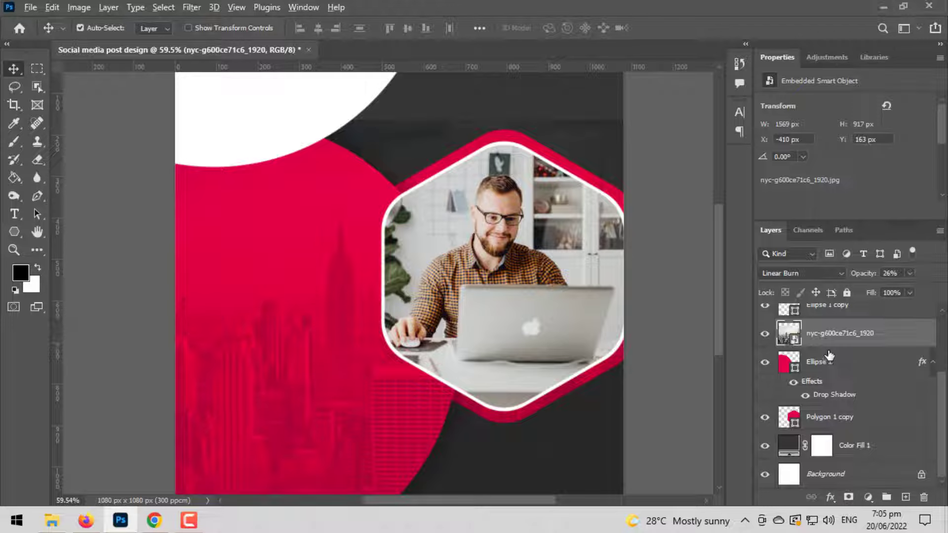
pyautogui.keyDown('alt'); pyautogui.click(830, 355); pyautogui.keyUp('alt')
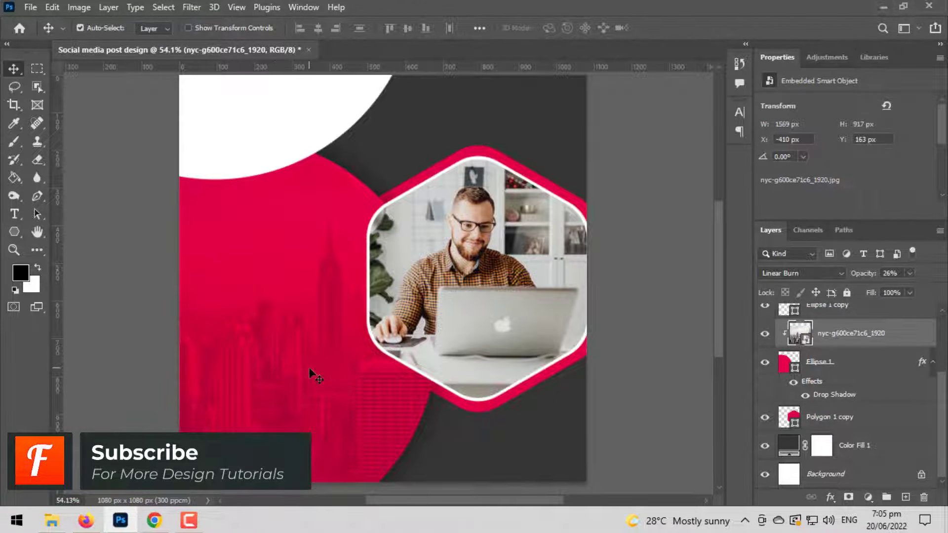
pyautogui.scroll(1, 310, 375)
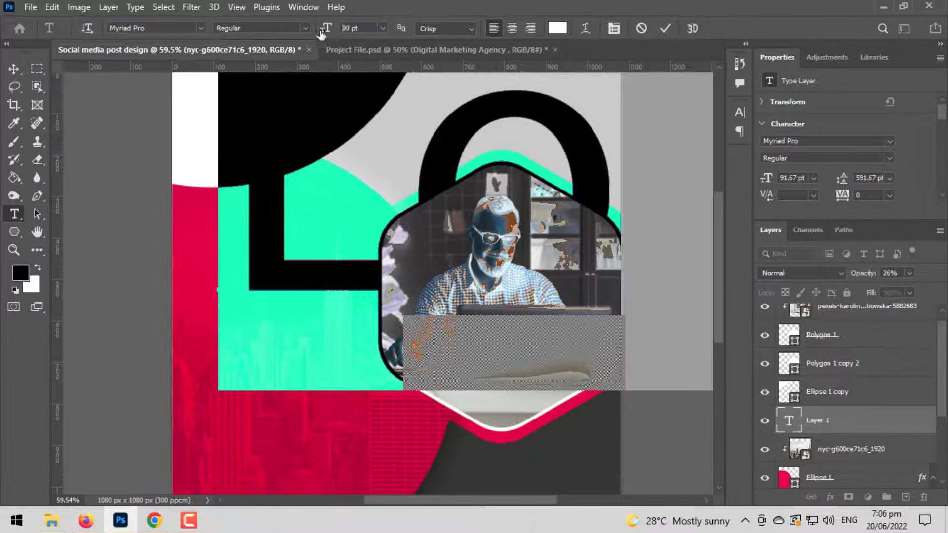
# Step: Enter the 9 pt 'Digital Marketing Agency' headline and set it to Montserrat Bold
pyautogui.moveTo(326, 31); pyautogui.dragTo(271, 35)
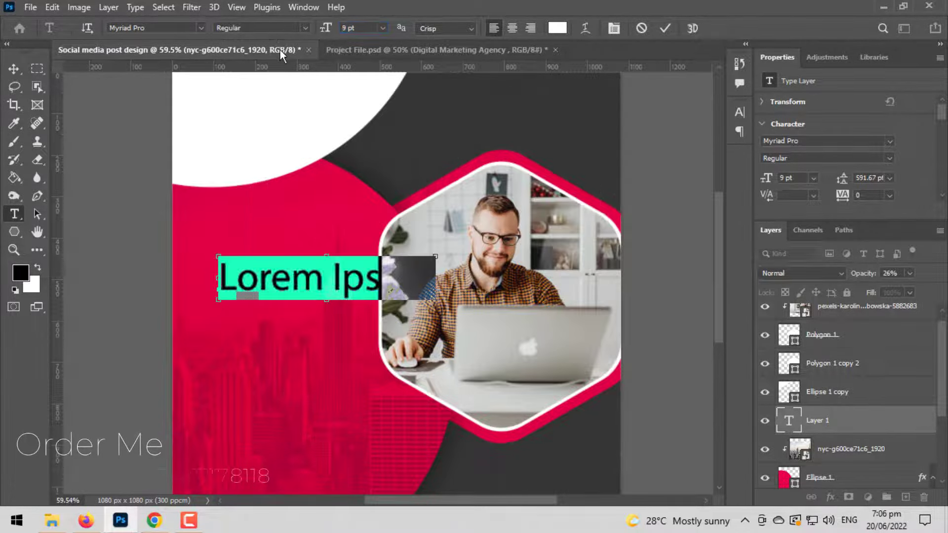
pyautogui.write('Digital Marketing Agency')
pyautogui.hotkey('ctrl', 'a')
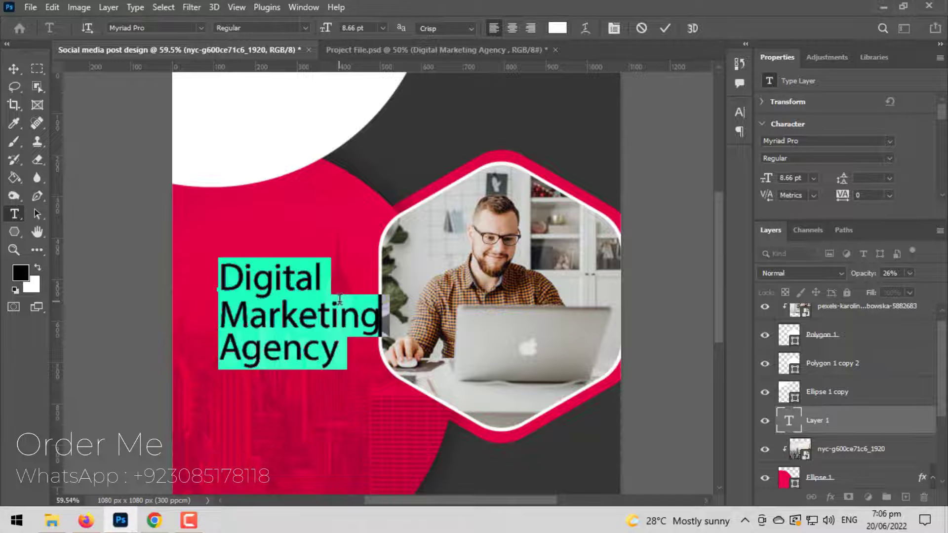
pyautogui.click(202, 27)
pyautogui.scroll(2, 232, 132)
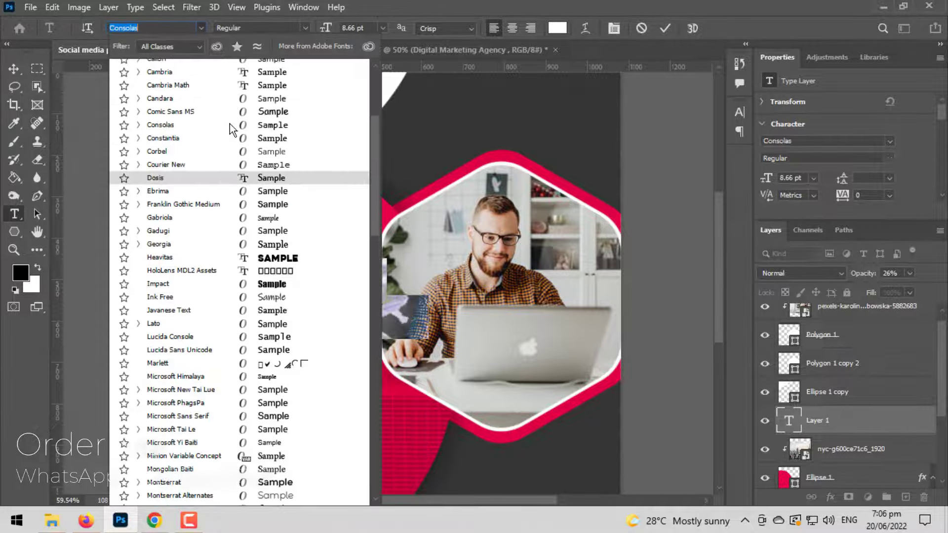
pyautogui.scroll(4, 232, 133)
pyautogui.scroll(2, 258, 79)
pyautogui.write('Montserrat')
pyautogui.click(269, 70)
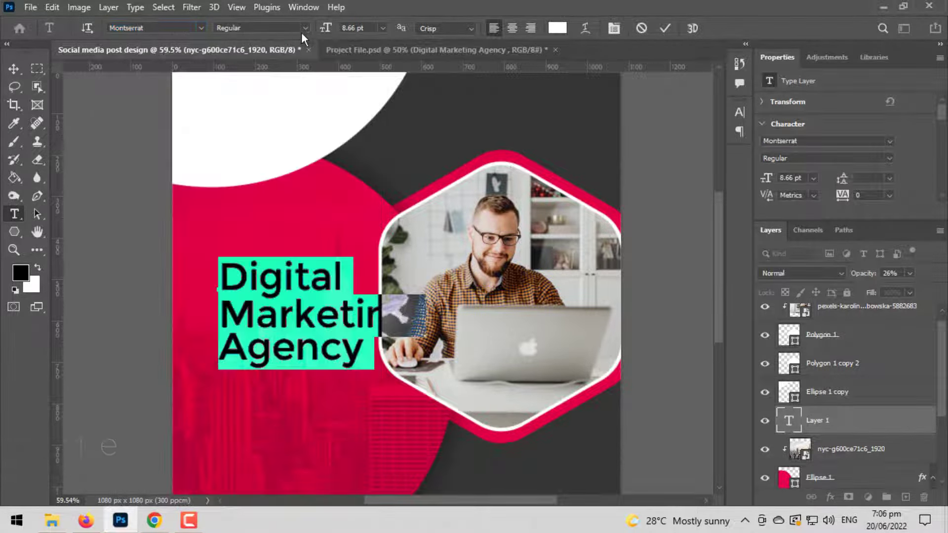
pyautogui.click(305, 28)
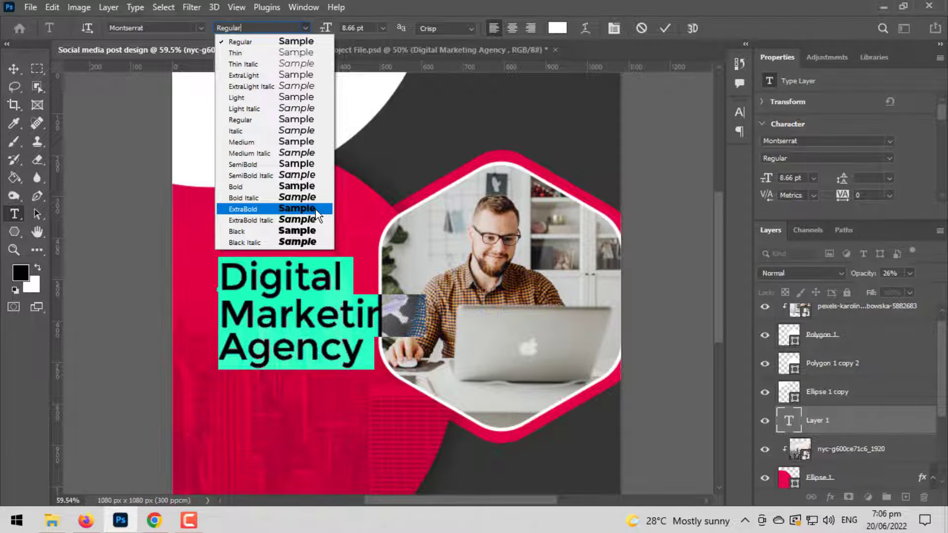
pyautogui.click(310, 186)
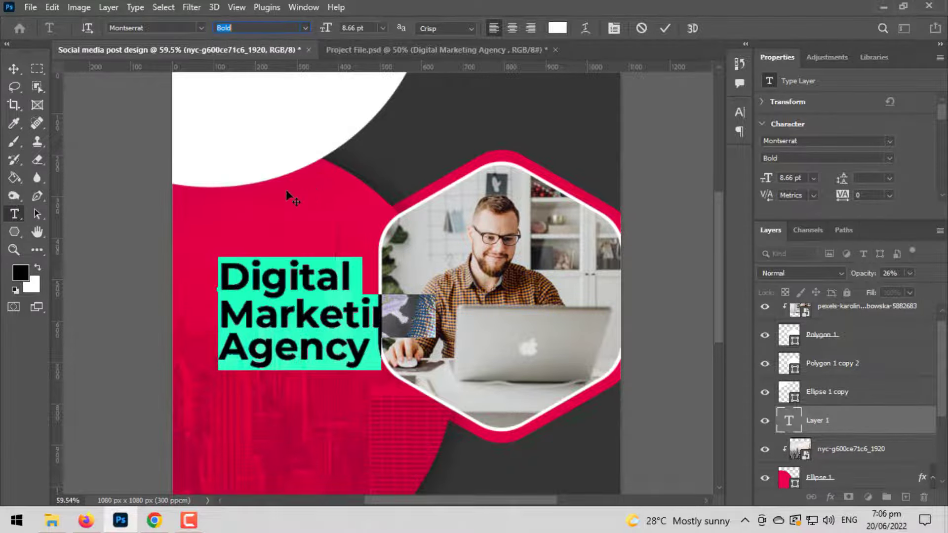
# Step: Commit the headline and move it up-left over the pink circle's left side
pyautogui.click(13, 68)
pyautogui.moveTo(301, 278)
pyautogui.mouseDown()
pyautogui.moveTo(267, 248)
pyautogui.moveTo(269, 233)
pyautogui.moveTo(273, 243)
pyautogui.mouseUp()
pyautogui.scroll(-1, 314, 254)
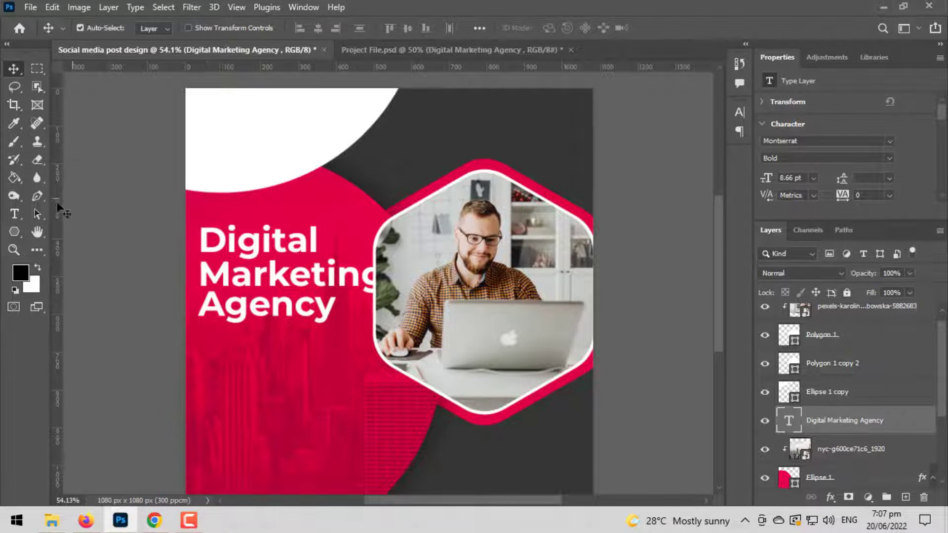
# Step: Resize the headline word 'Marketing' to 8 pt so it clears the hexagon photo
pyautogui.press('t')
pyautogui.doubleClick(249, 288)
pyautogui.click(254, 274)
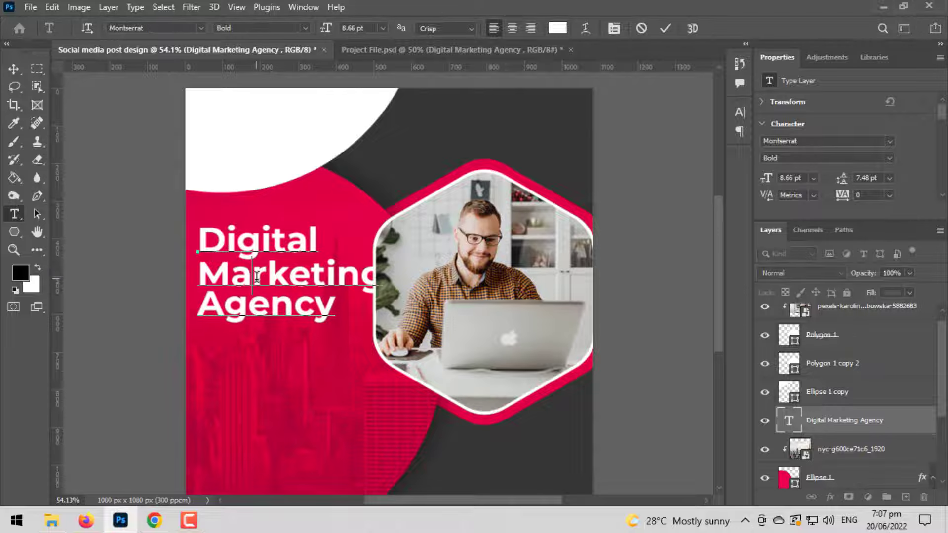
pyautogui.doubleClick(254, 272)
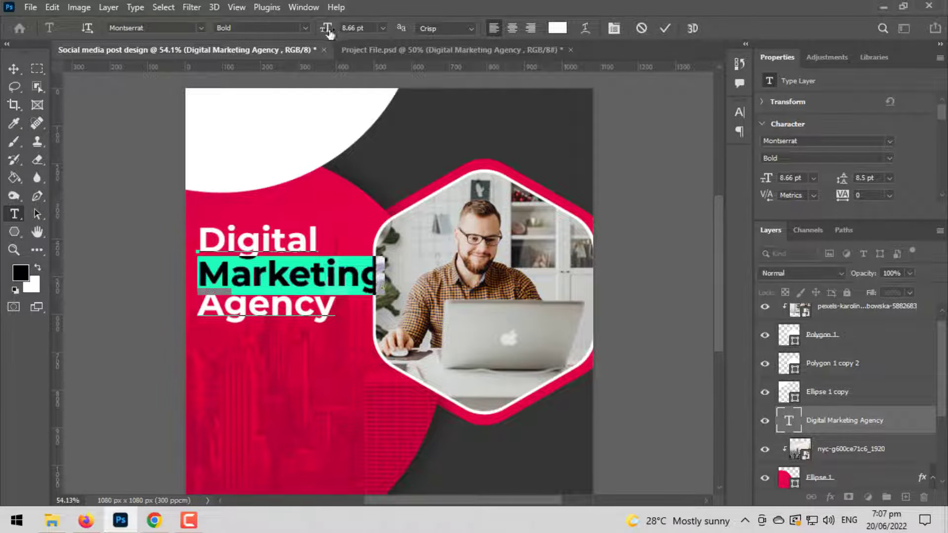
pyautogui.moveTo(330, 32); pyautogui.dragTo(330, 37)
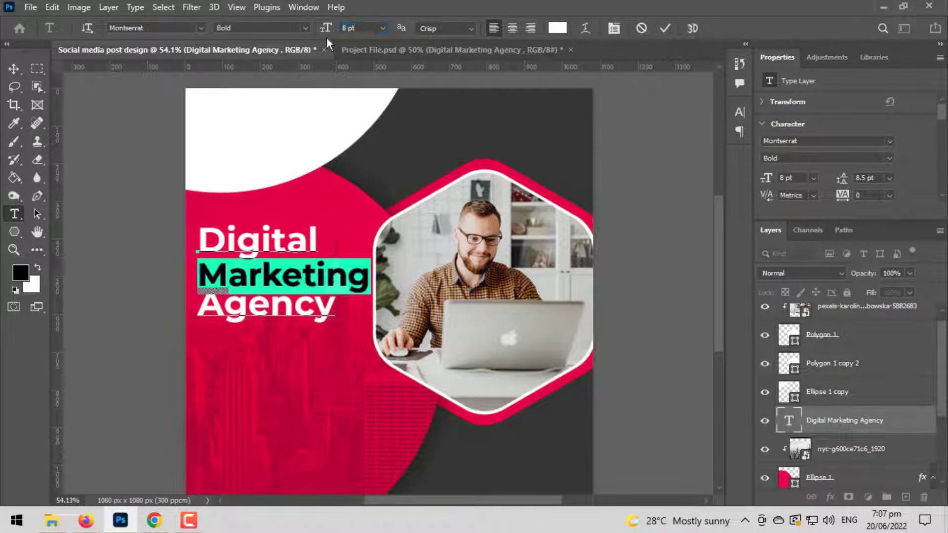
pyautogui.click(14, 68)
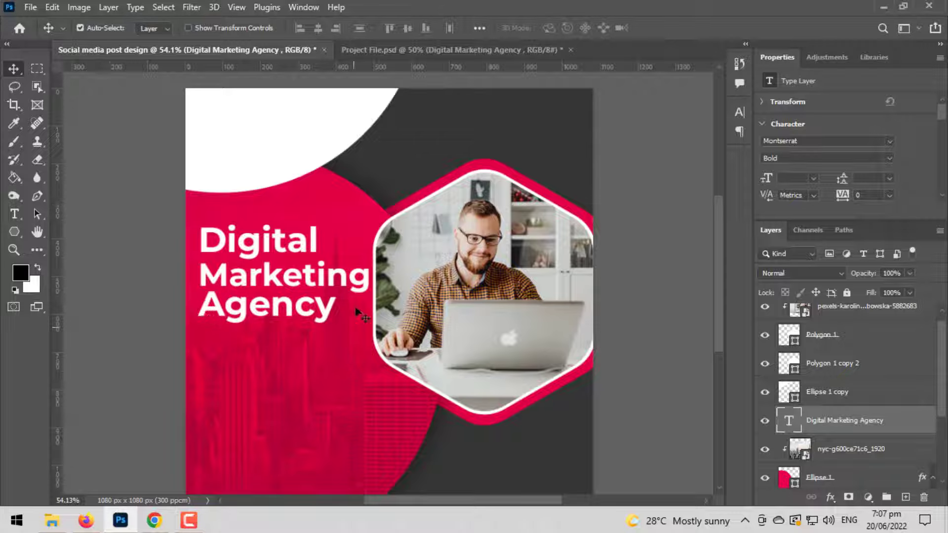
pyautogui.scroll(1, 359, 363)
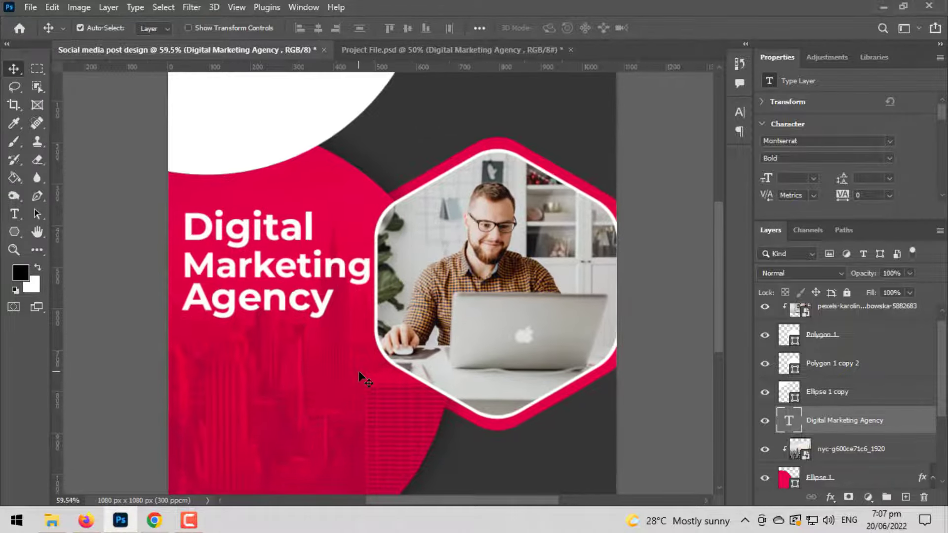
pyautogui.click(359, 371)
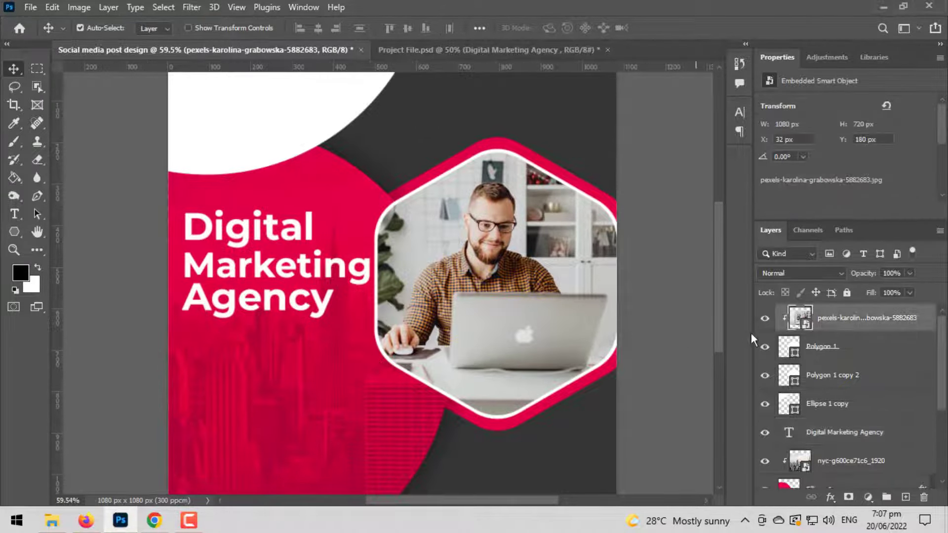
# Step: Shift the hexagon photo frame right, tight against the canvas edge
pyautogui.keyDown('ctrl'); pyautogui.click(816, 356); pyautogui.keyUp('ctrl')
pyautogui.keyDown('ctrl'); pyautogui.click(833, 378); pyautogui.keyUp('ctrl')
pyautogui.hotkey('ctrl', 't')
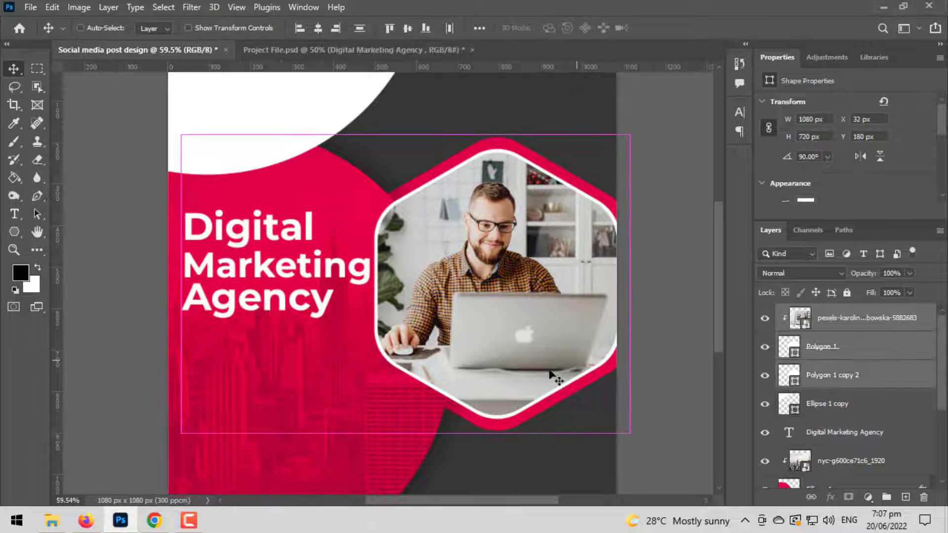
pyautogui.scroll(-3, 840, 434)
pyautogui.scroll(-1, 842, 442)
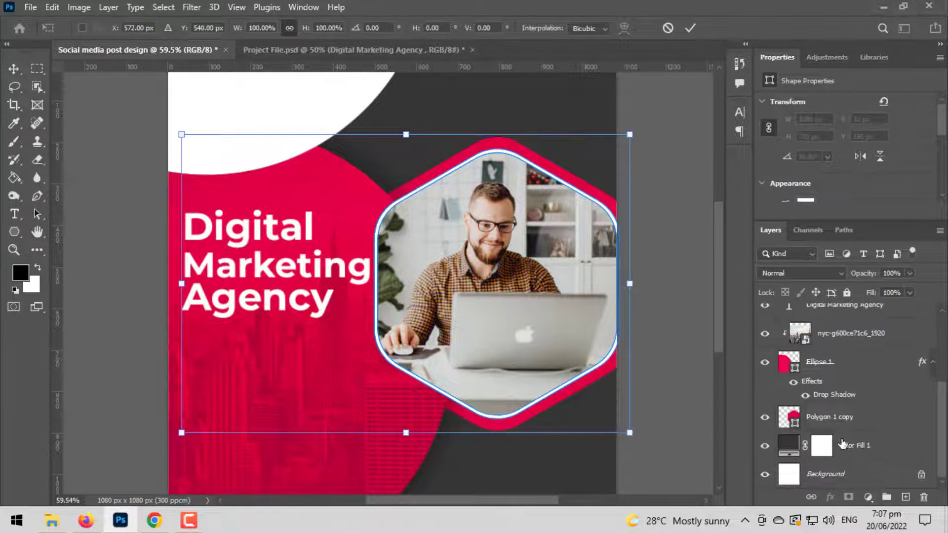
pyautogui.click(836, 420)
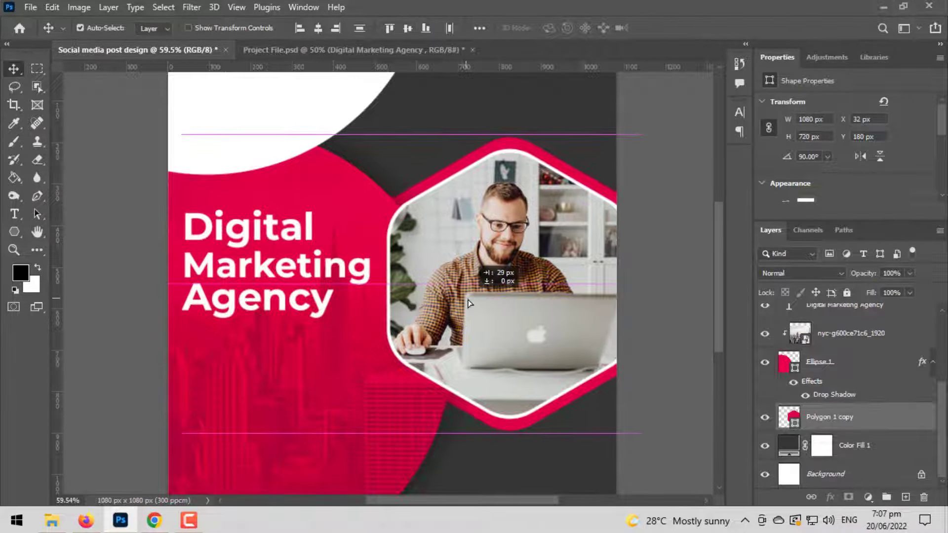
pyautogui.moveTo(455, 303); pyautogui.dragTo(469, 304)
pyautogui.hotkey('ctrl', 'z')
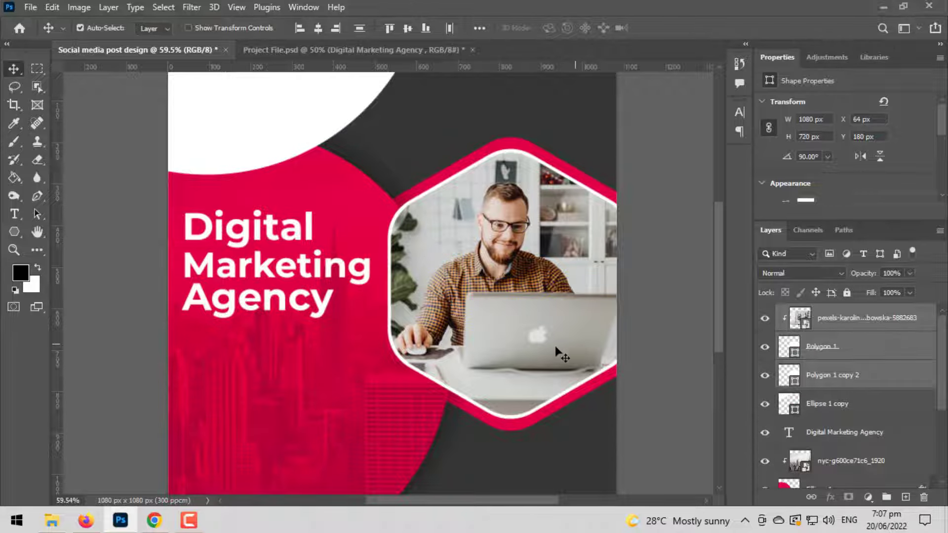
pyautogui.scroll(-1, 523, 351)
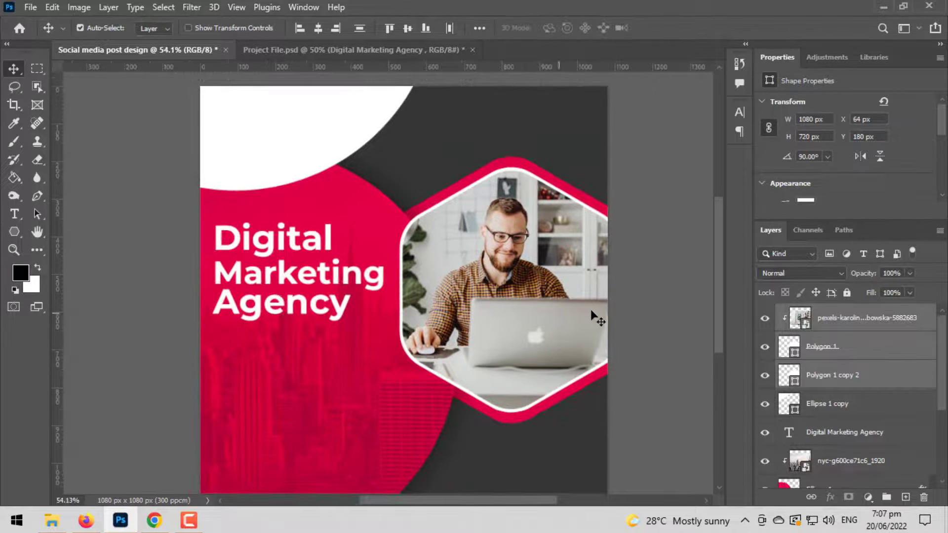
# Step: Nudge the headline slightly right and down on the pink shape
pyautogui.click(633, 304)
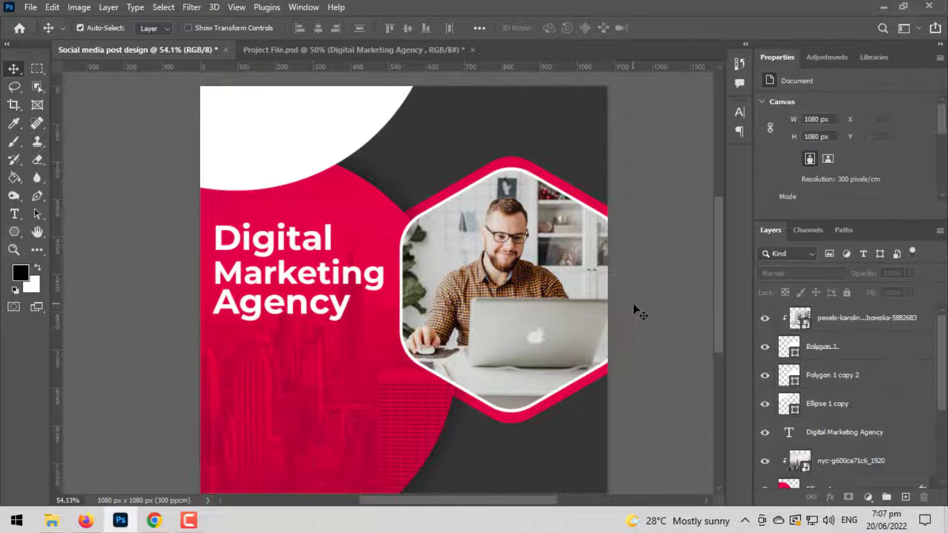
pyautogui.moveTo(365, 285); pyautogui.dragTo(372, 291)
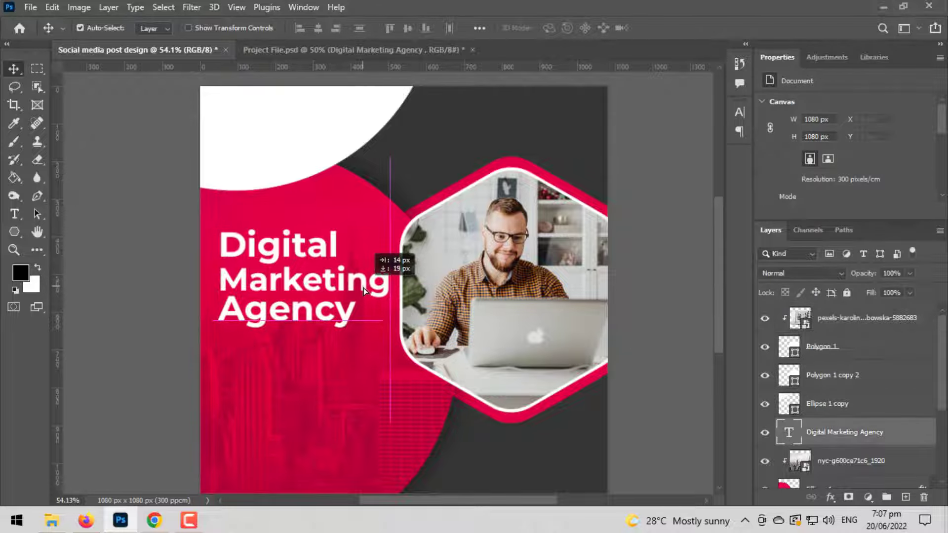
pyautogui.scroll(-2, 311, 231)
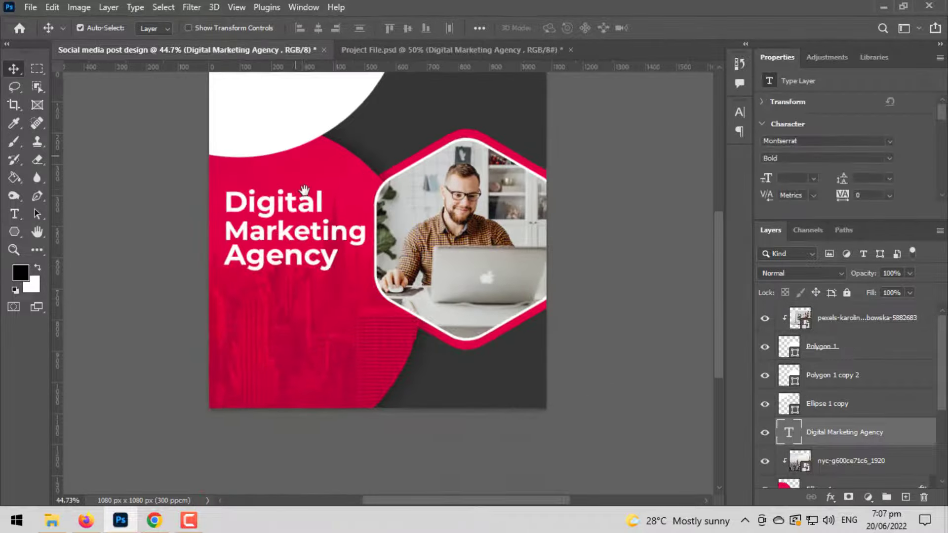
pyautogui.scroll(1, 303, 220)
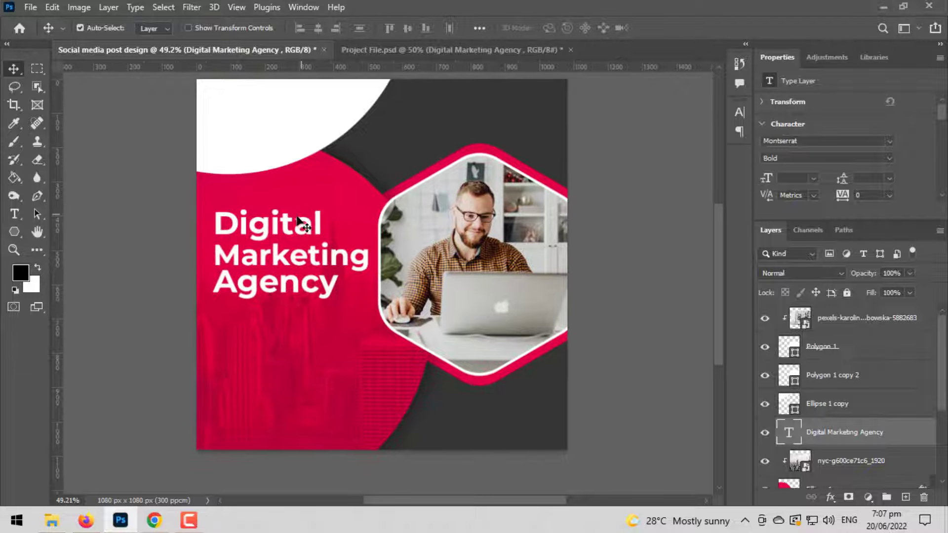
# Step: Add the 'Lorem Ipsum is simply dummy text of the printing.' line in Montserrat Light
pyautogui.press('t')
pyautogui.press('F8')
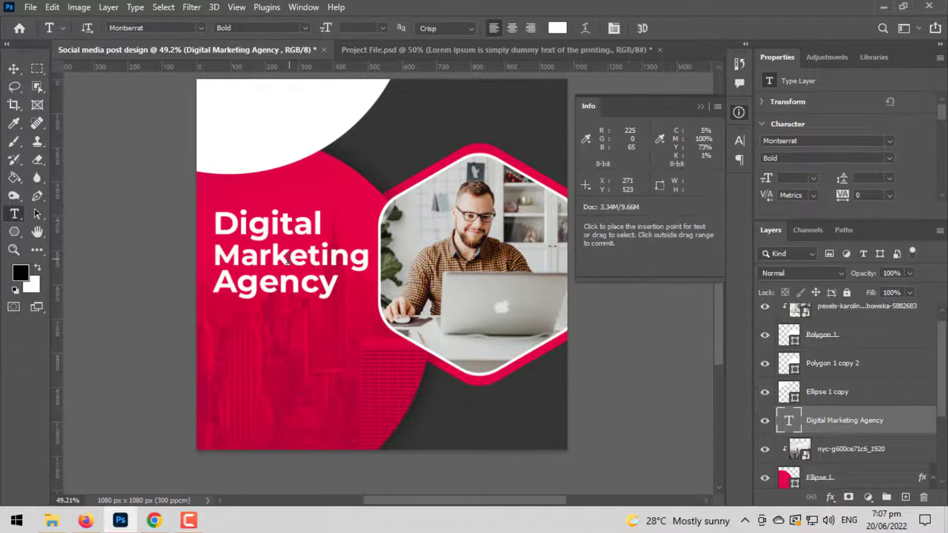
pyautogui.click(237, 335)
pyautogui.hotkey('ctrl', 'v')
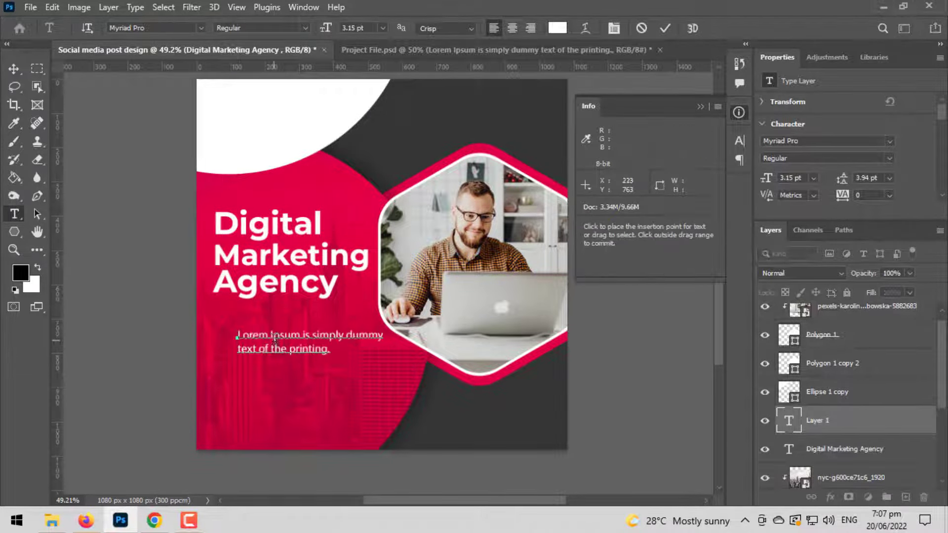
pyautogui.hotkey('ctrl', 'a')
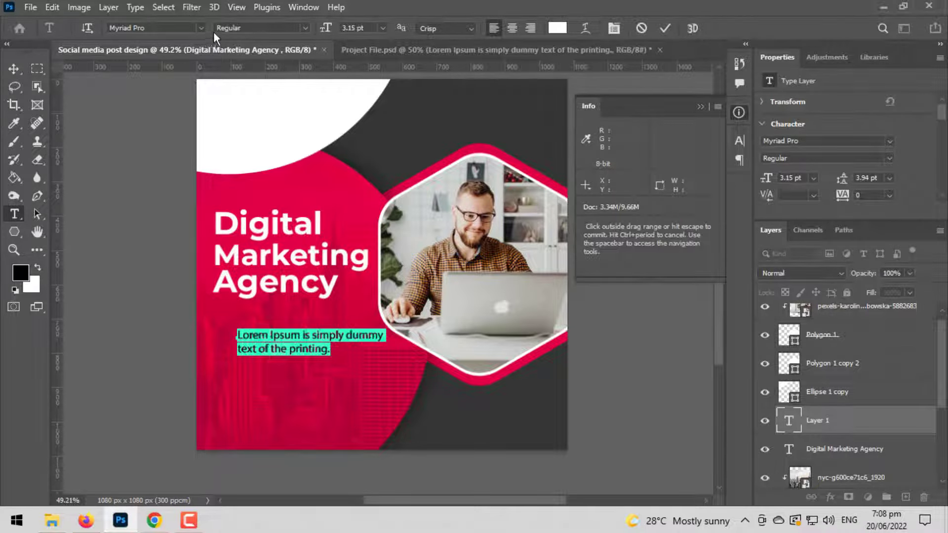
pyautogui.click(201, 28)
pyautogui.scroll(5, 267, 197)
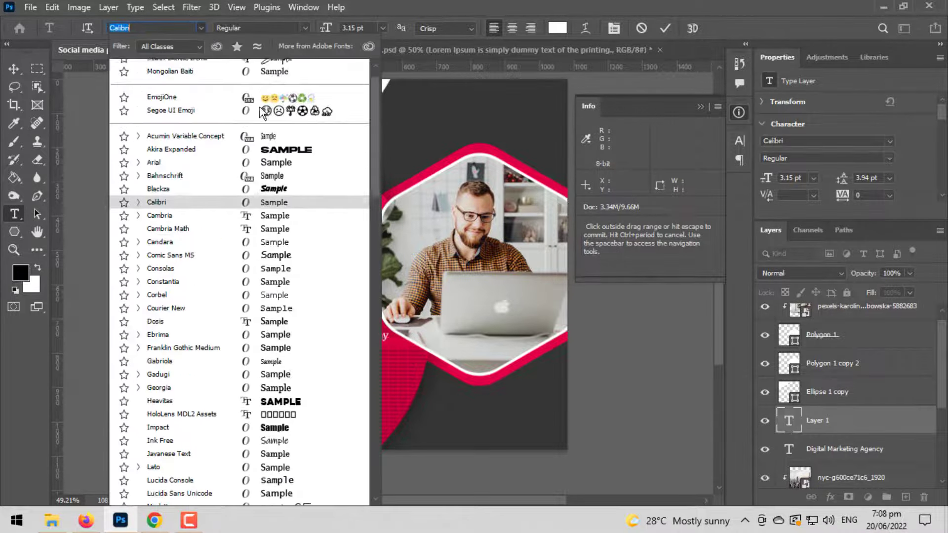
pyautogui.scroll(1, 267, 148)
pyautogui.click(267, 69)
pyautogui.click(303, 27)
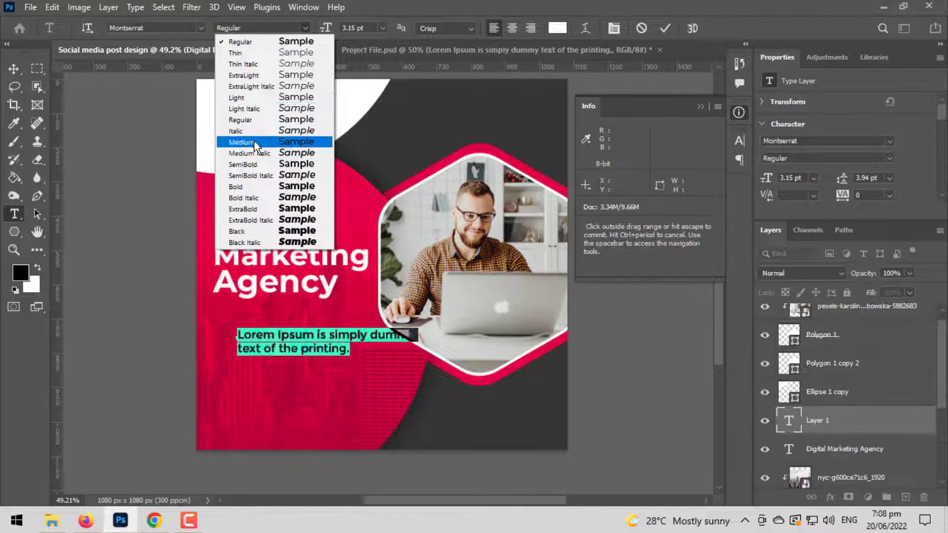
pyautogui.click(253, 98)
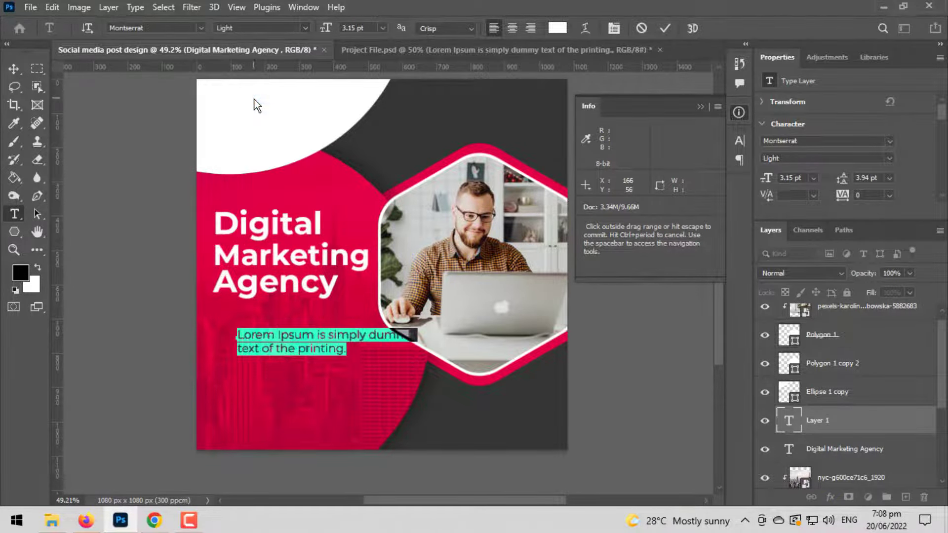
pyautogui.click(11, 63)
# Step: Move the paragraph under the headline and change it to Montserrat Medium
pyautogui.scroll(2, 333, 399)
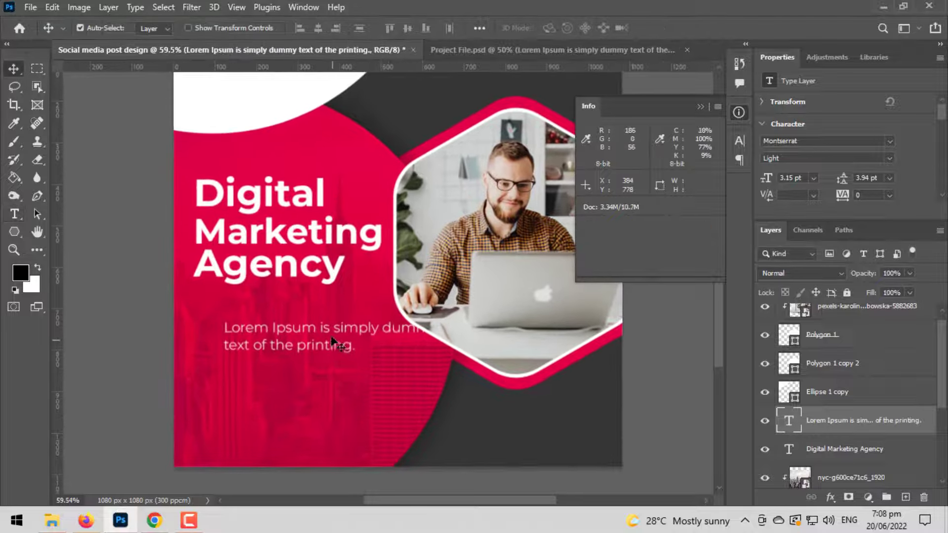
pyautogui.moveTo(313, 324)
pyautogui.mouseDown()
pyautogui.moveTo(282, 315)
pyautogui.moveTo(301, 306)
pyautogui.mouseUp()
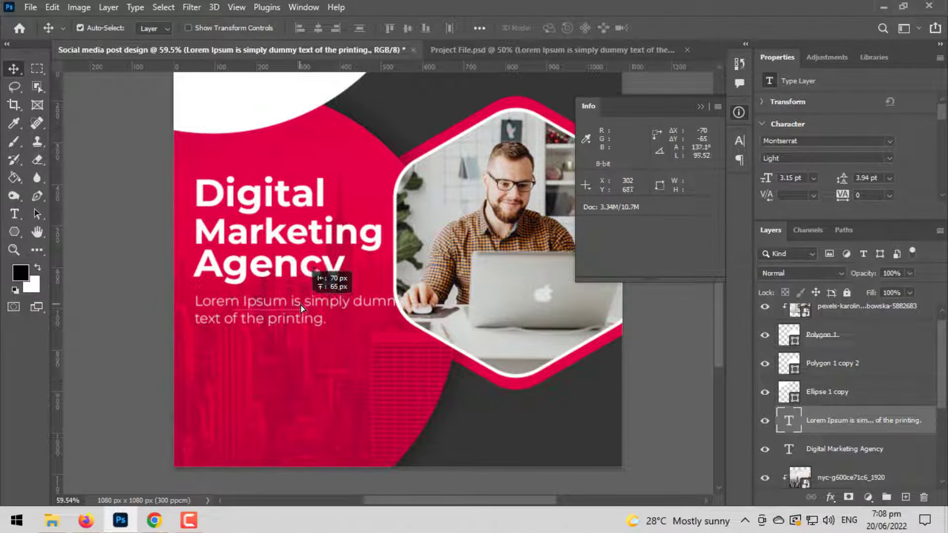
pyautogui.scroll(3, 385, 284)
pyautogui.press('t')
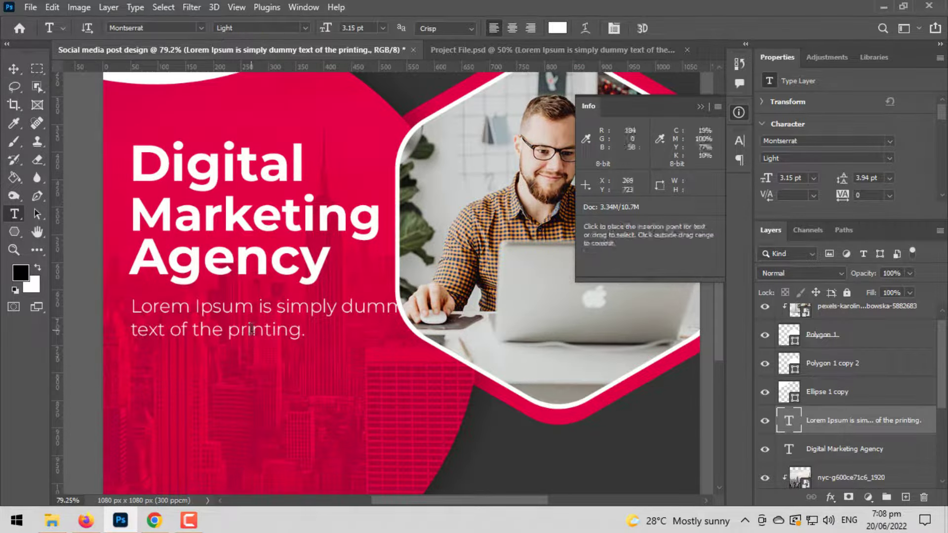
pyautogui.tripleClick(258, 295)
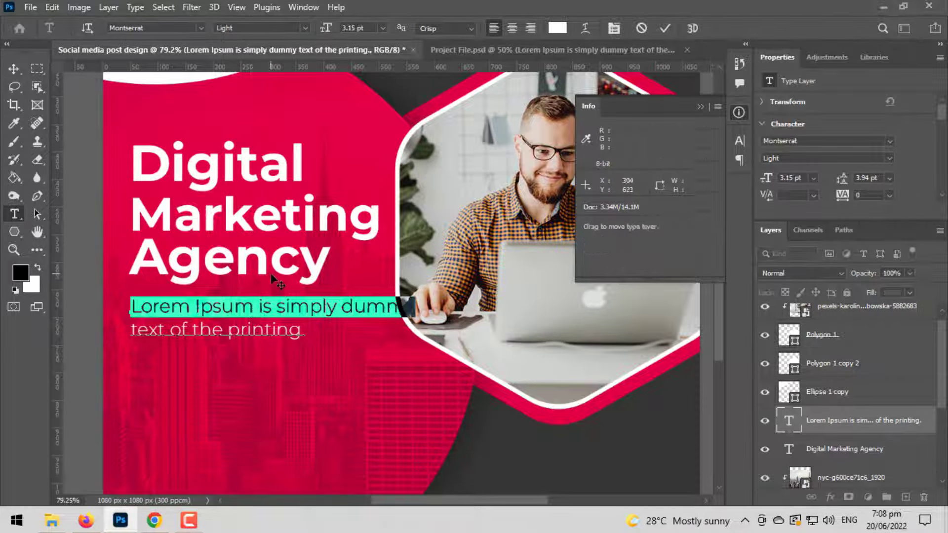
pyautogui.hotkey('ctrl', 'a')
pyautogui.click(303, 30)
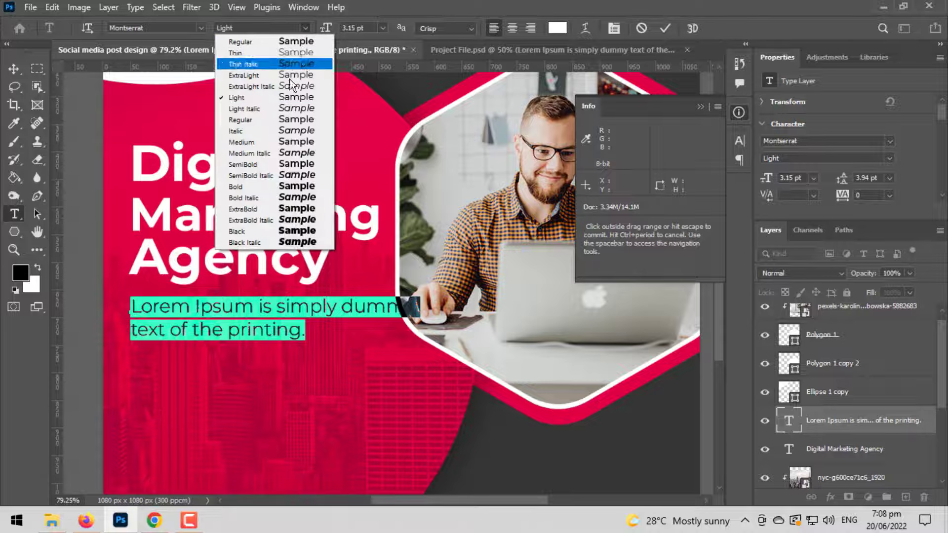
pyautogui.click(267, 143)
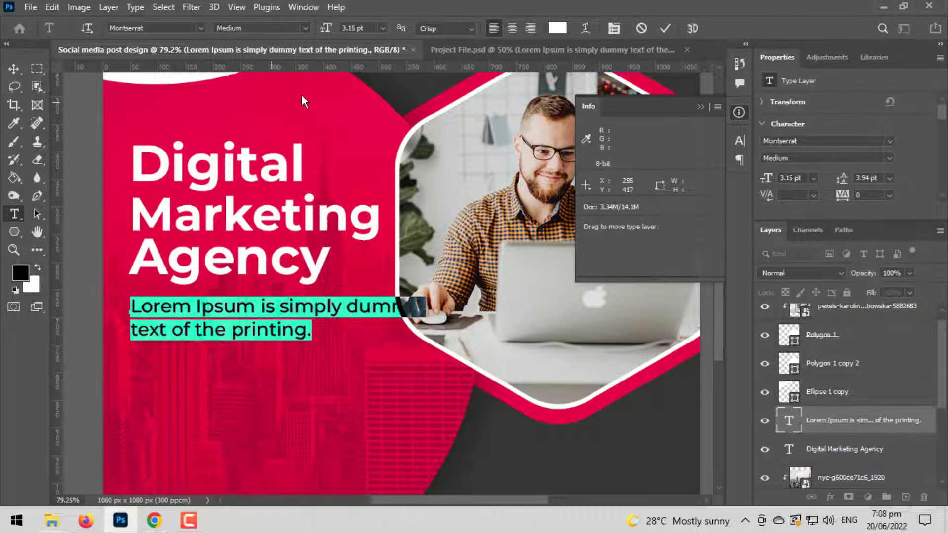
# Step: Set the paragraph's font size to 2.5 pt
pyautogui.moveTo(321, 35); pyautogui.dragTo(318, 40)
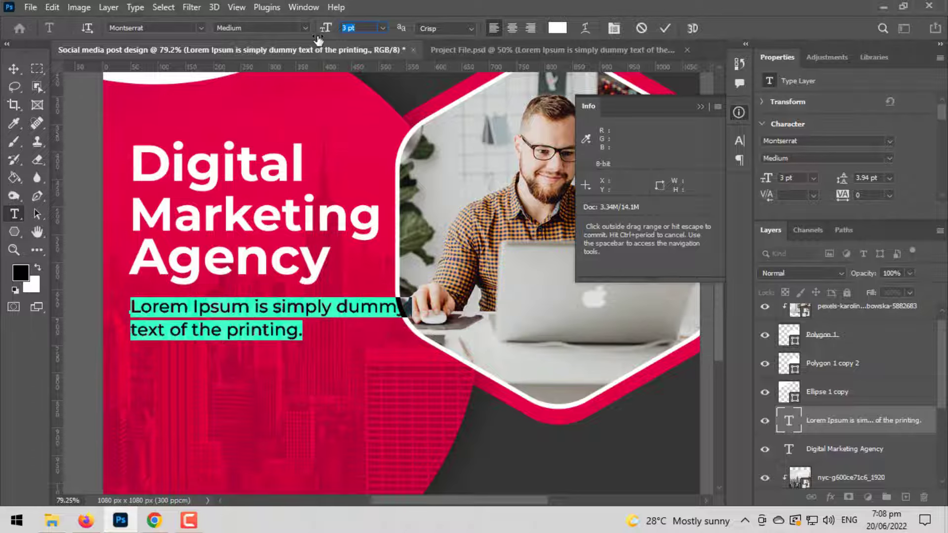
pyautogui.moveTo(319, 40); pyautogui.dragTo(318, 46)
pyautogui.write('3')
pyautogui.press('Return')
pyautogui.write('2')
pyautogui.press('Return')
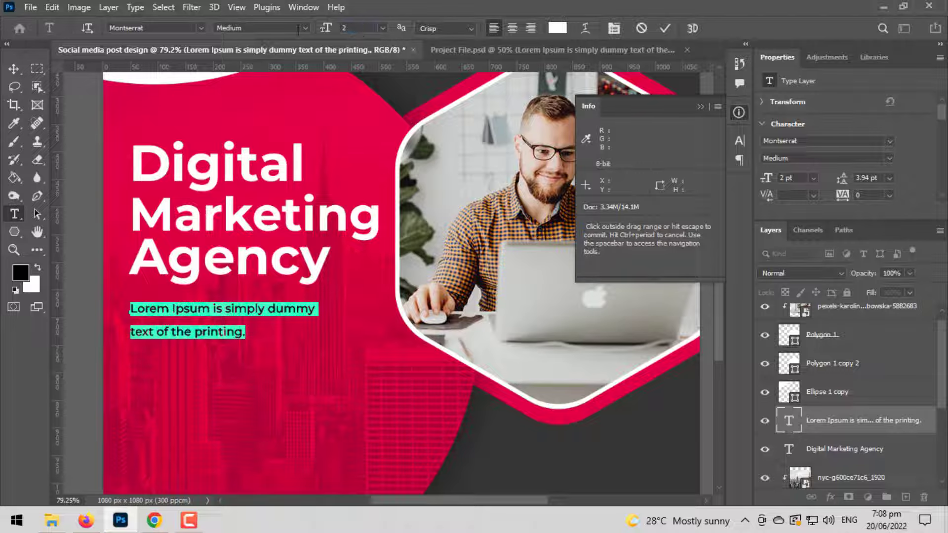
pyautogui.press('Return')
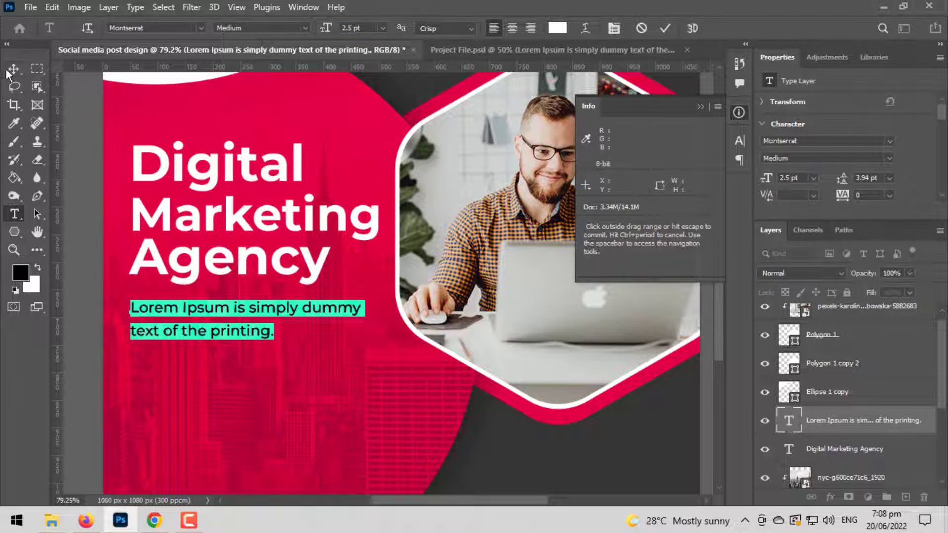
pyautogui.click(13, 69)
pyautogui.scroll(-1, 373, 345)
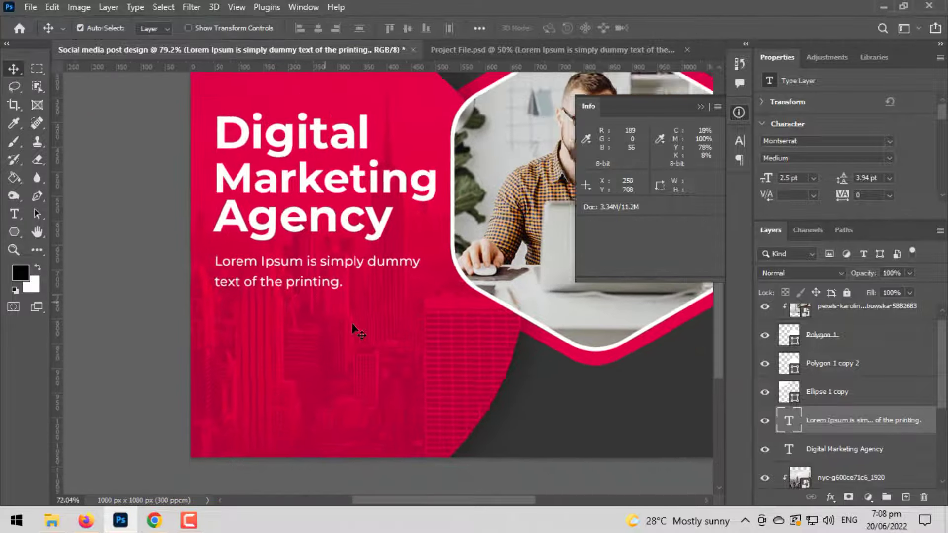
# Step: Draw a 344 × 93 px rectangle below the paragraph and round it into a pill
pyautogui.scroll(-1, 352, 329)
pyautogui.scroll(-1, 357, 364)
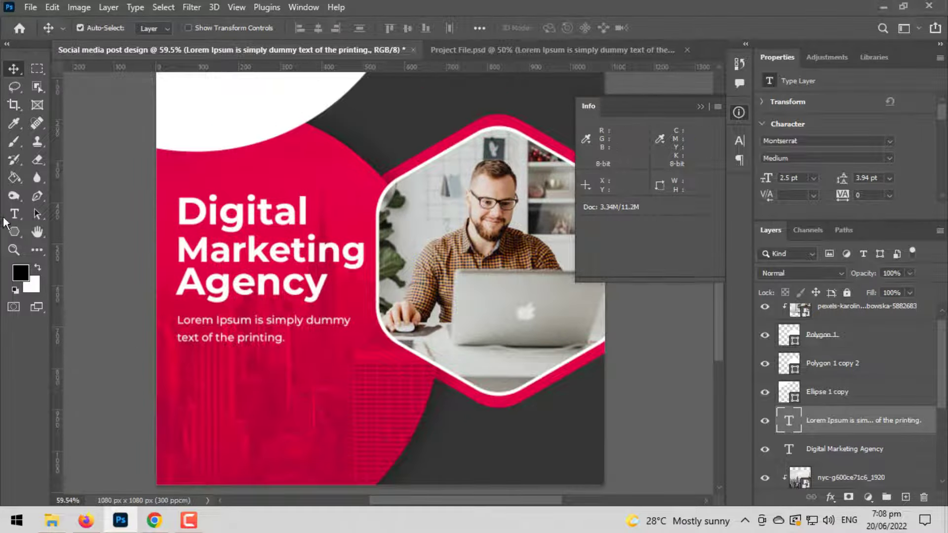
pyautogui.click(14, 231)
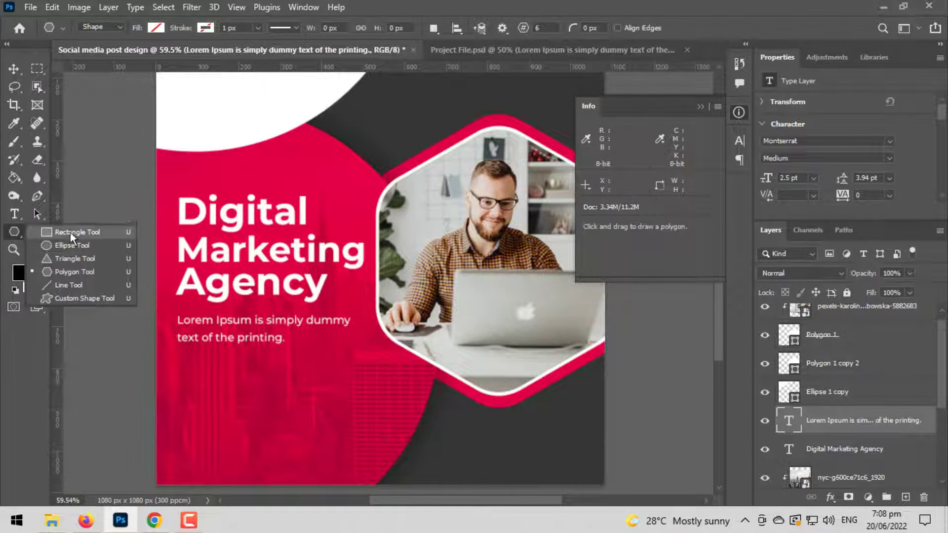
pyautogui.click(70, 233)
pyautogui.moveTo(202, 374); pyautogui.dragTo(345, 413)
pyautogui.scroll(5, 235, 406)
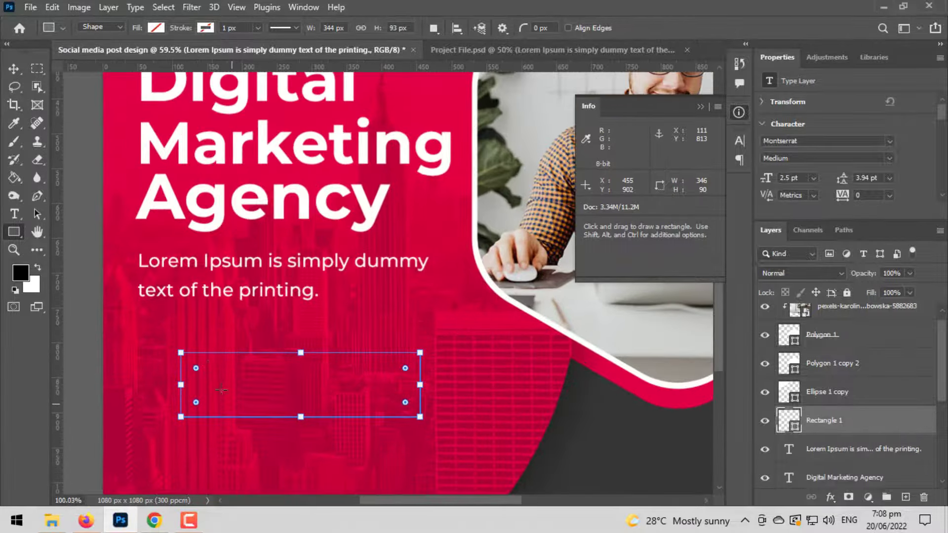
pyautogui.click(195, 373)
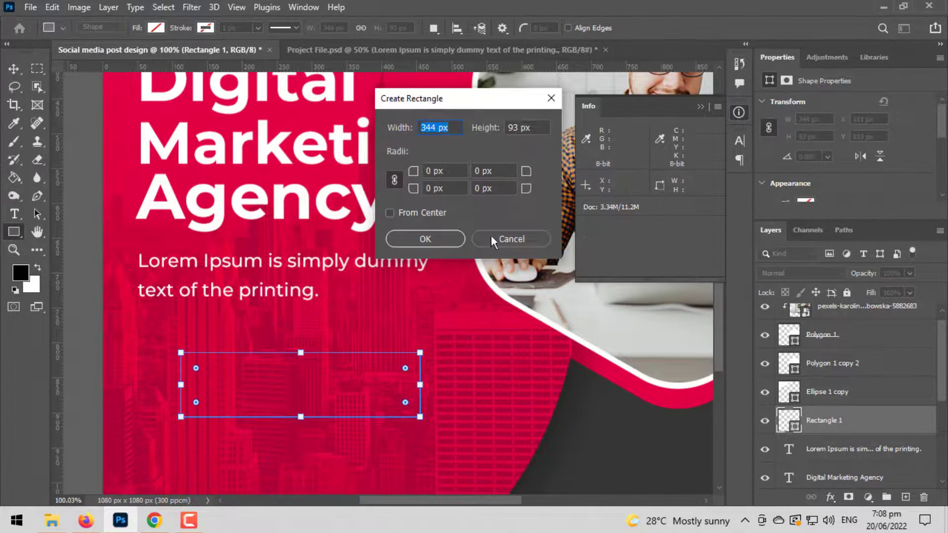
pyautogui.click(507, 238)
pyautogui.moveTo(196, 368); pyautogui.dragTo(330, 432)
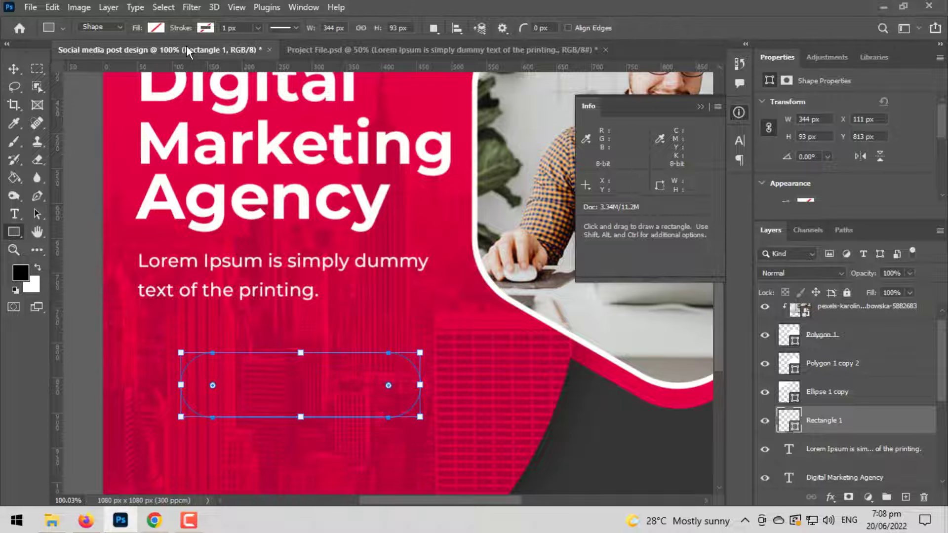
# Step: Fill the pill white and align it under the paragraph's left edge
pyautogui.click(156, 28)
pyautogui.click(81, 101)
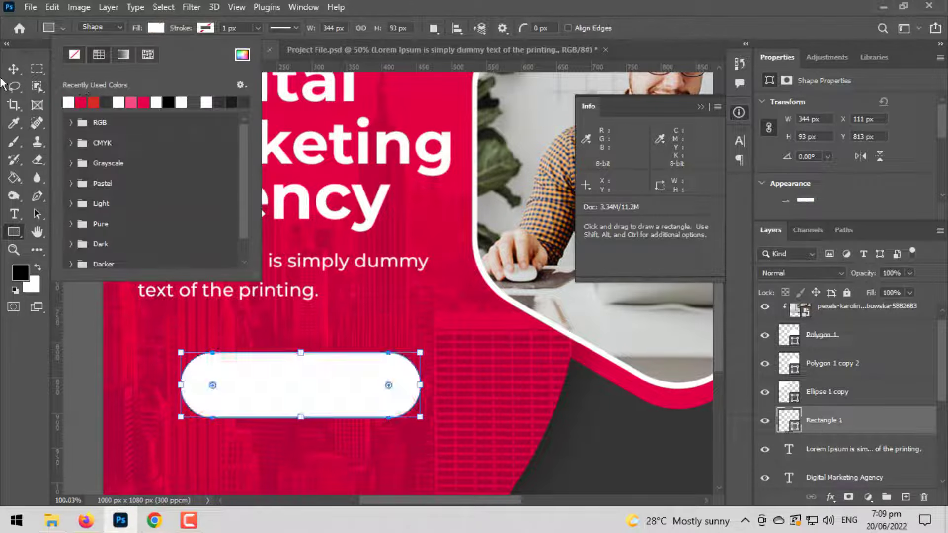
pyautogui.click(14, 69)
pyautogui.press('v')
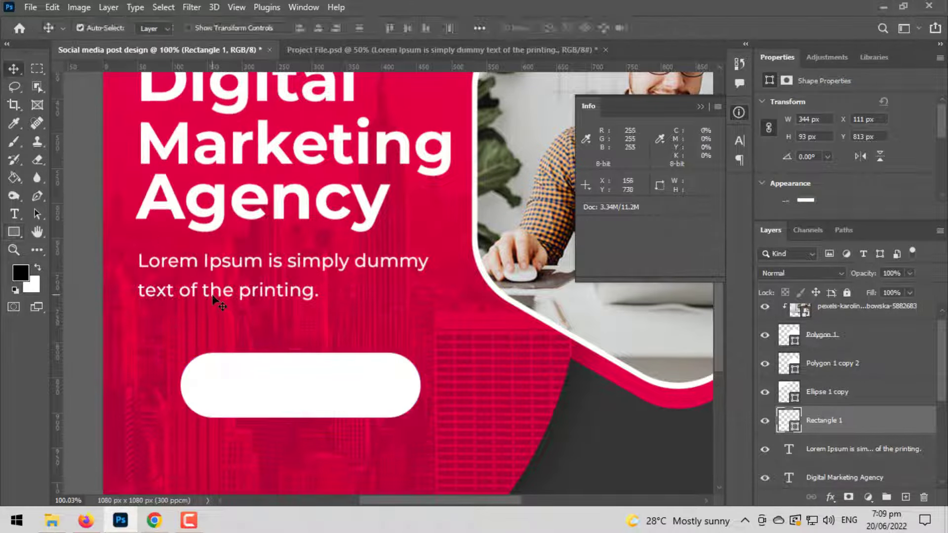
pyautogui.moveTo(219, 292); pyautogui.dragTo(209, 287)
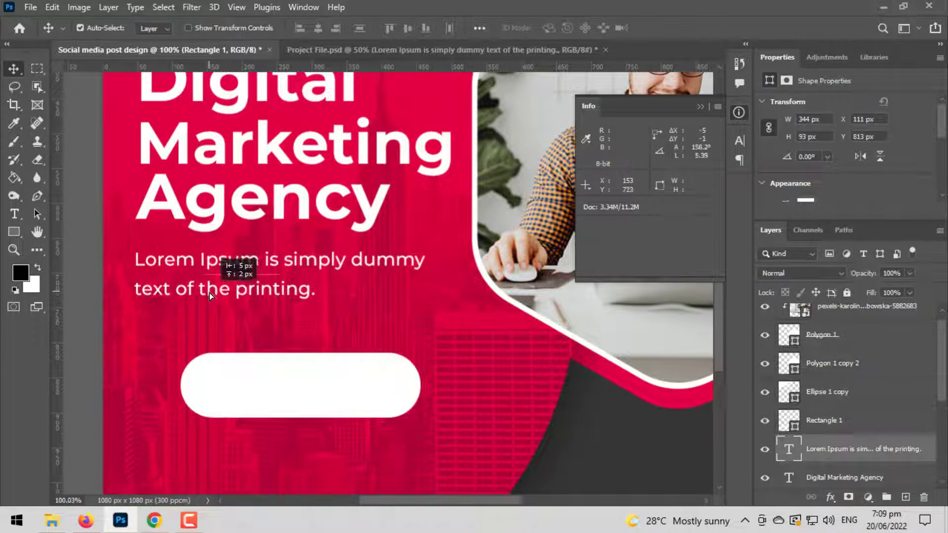
pyautogui.moveTo(209, 287); pyautogui.dragTo(210, 292)
pyautogui.moveTo(253, 379)
pyautogui.mouseDown()
pyautogui.moveTo(209, 354)
pyautogui.moveTo(258, 319)
pyautogui.moveTo(221, 313)
pyautogui.mouseUp()
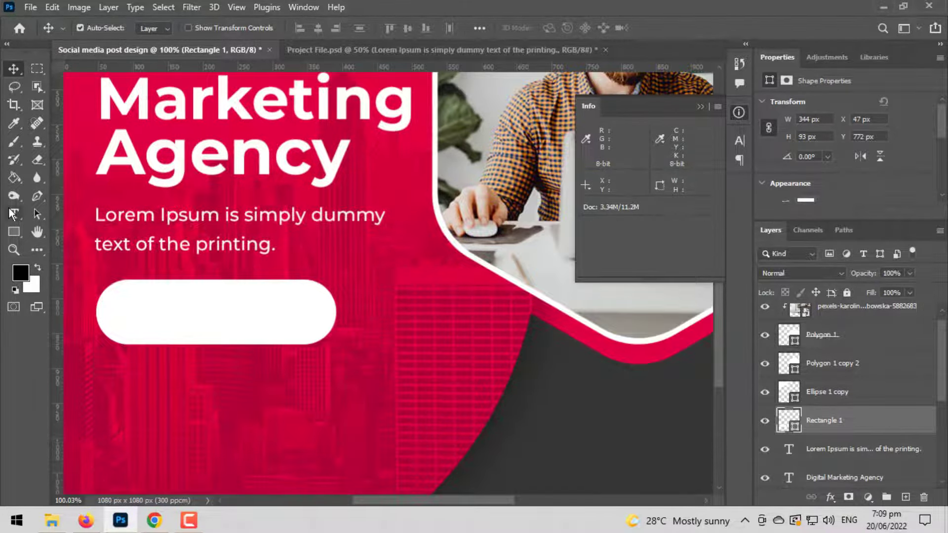
pyautogui.click(14, 214)
# Step: Type 'LETS STARTED' as new text and set it to Montserrat Bold
pyautogui.click(196, 415)
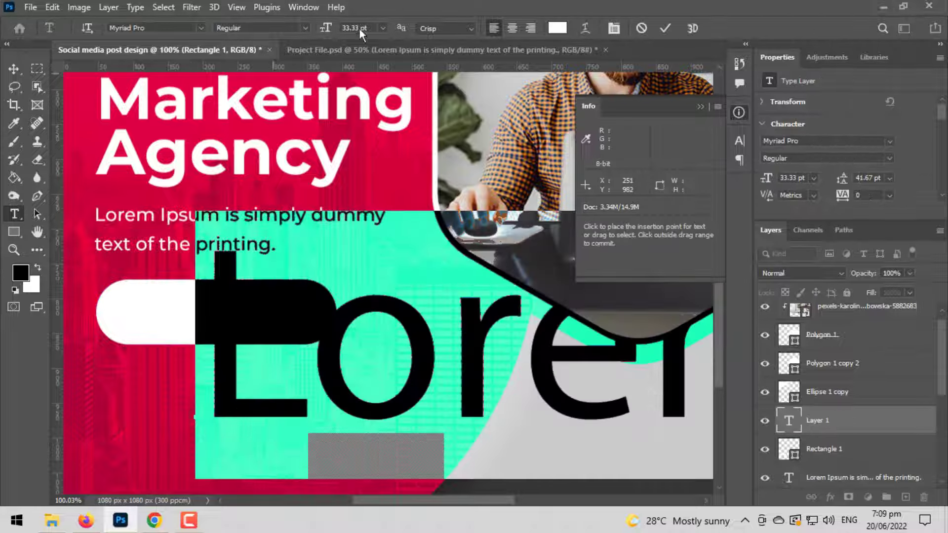
pyautogui.moveTo(313, 37); pyautogui.dragTo(306, 37)
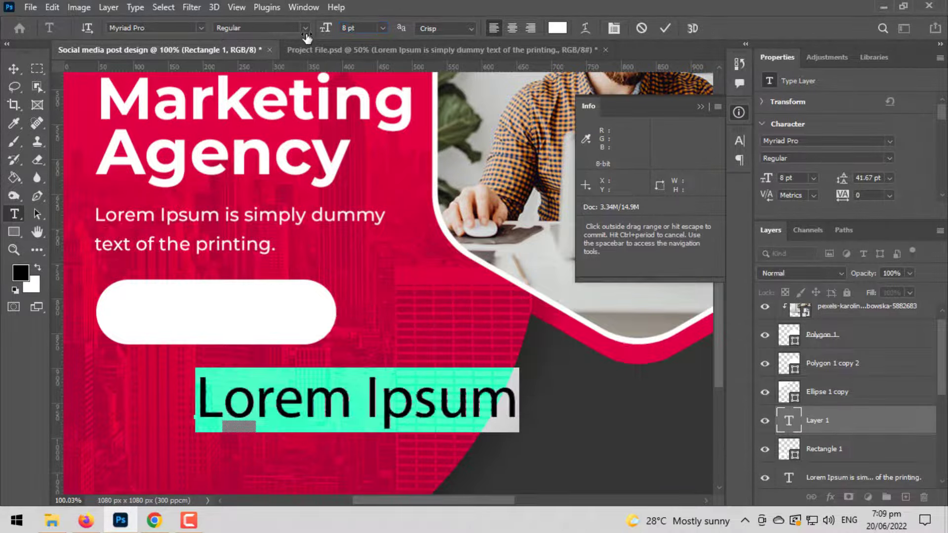
pyautogui.write('LET')
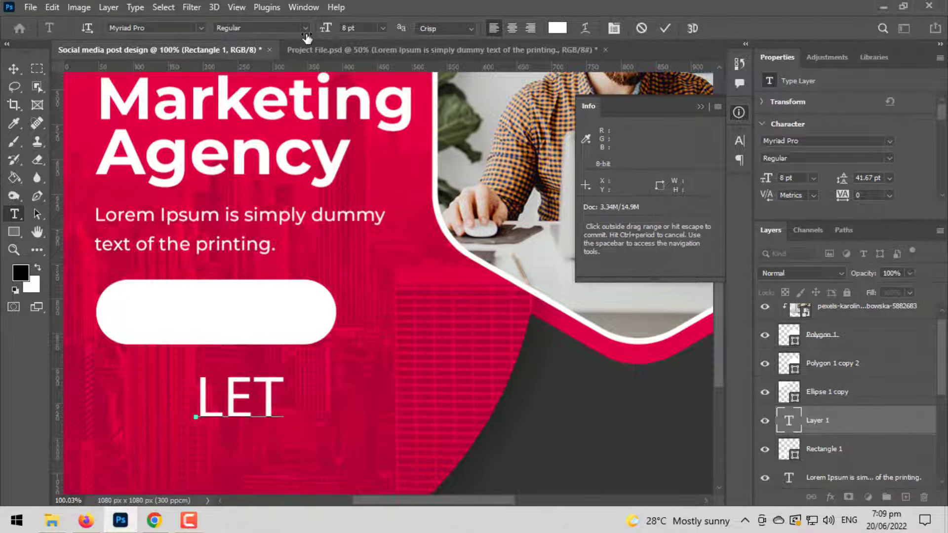
pyautogui.write('S STAR')
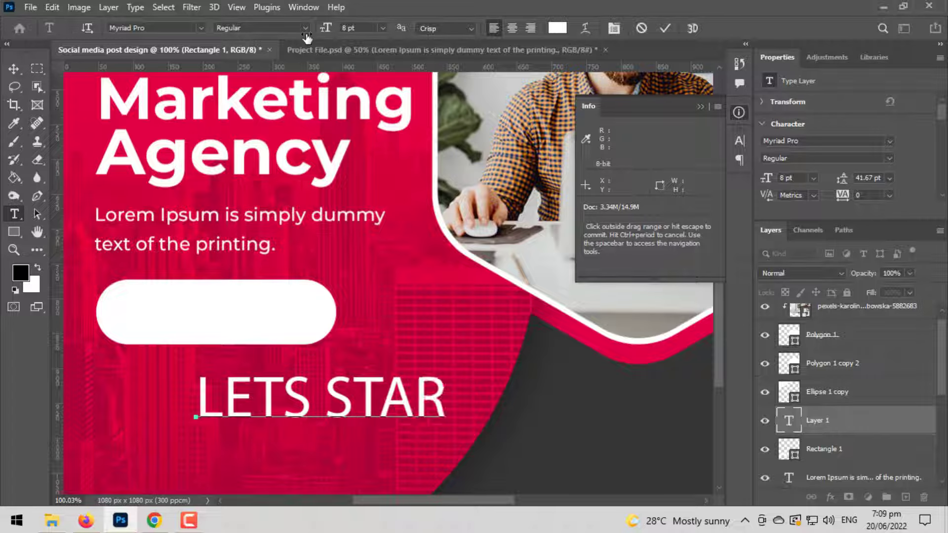
pyautogui.write('TED')
pyautogui.hotkey('ctrl', 'a')
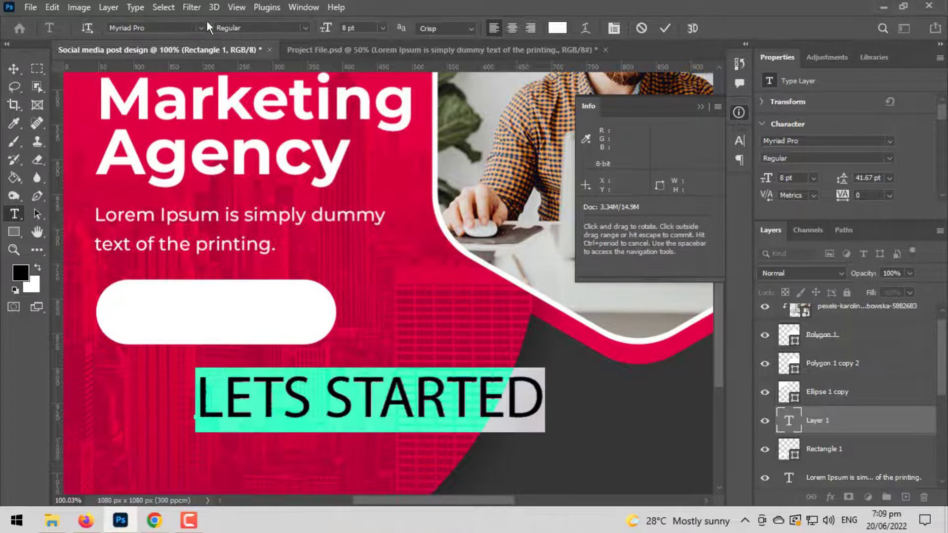
pyautogui.click(202, 28)
pyautogui.scroll(3, 267, 148)
pyautogui.scroll(3, 267, 79)
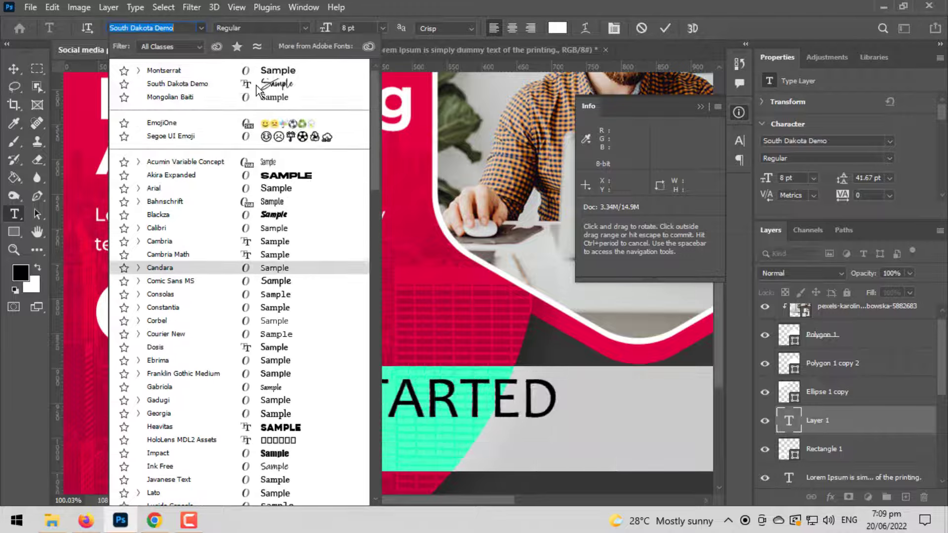
pyautogui.click(265, 70)
pyautogui.click(303, 28)
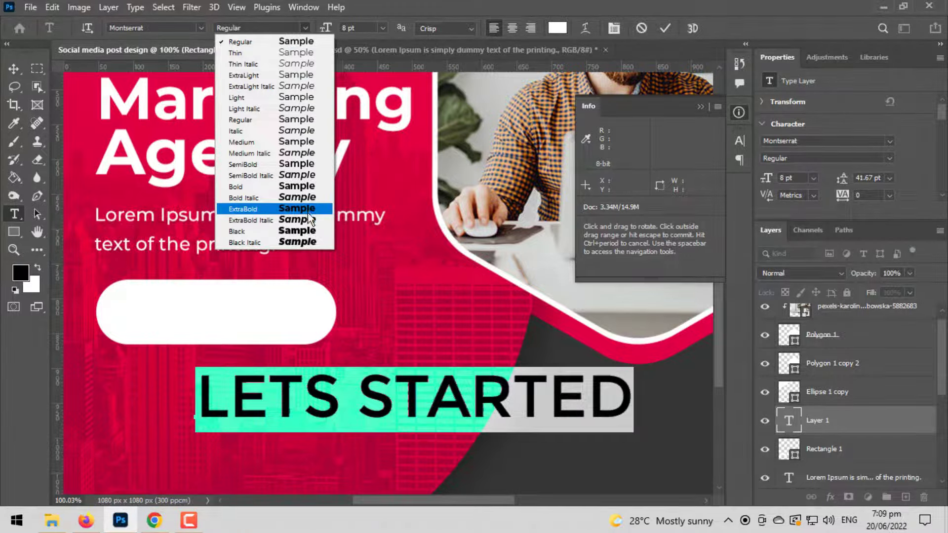
pyautogui.click(301, 187)
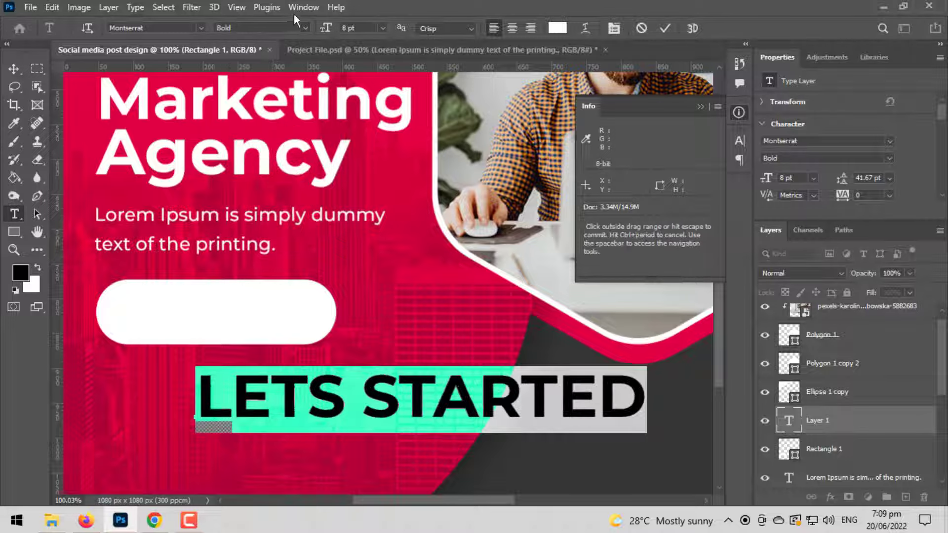
# Step: Shrink the LETS STARTED label to 3 pt and move it onto the white button
pyautogui.moveTo(327, 29); pyautogui.dragTo(326, 31)
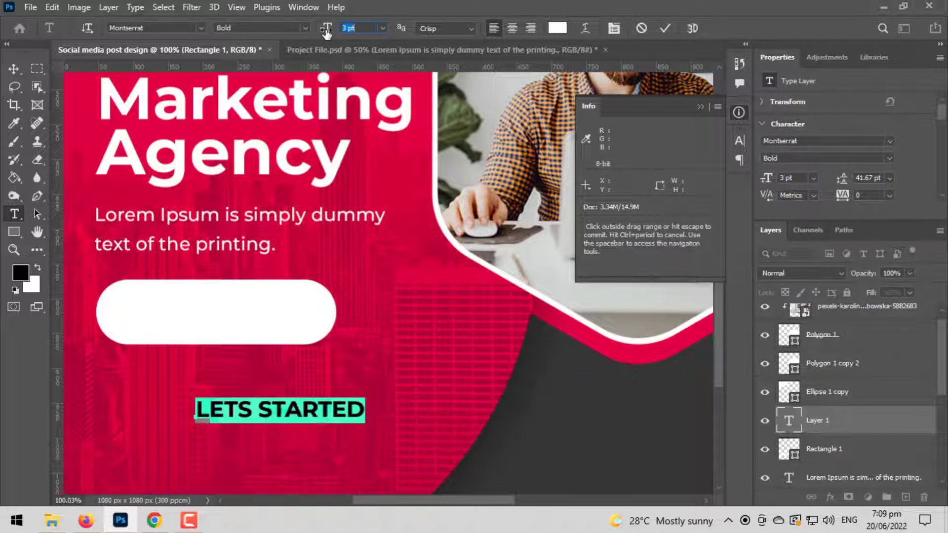
pyautogui.press('Escape')
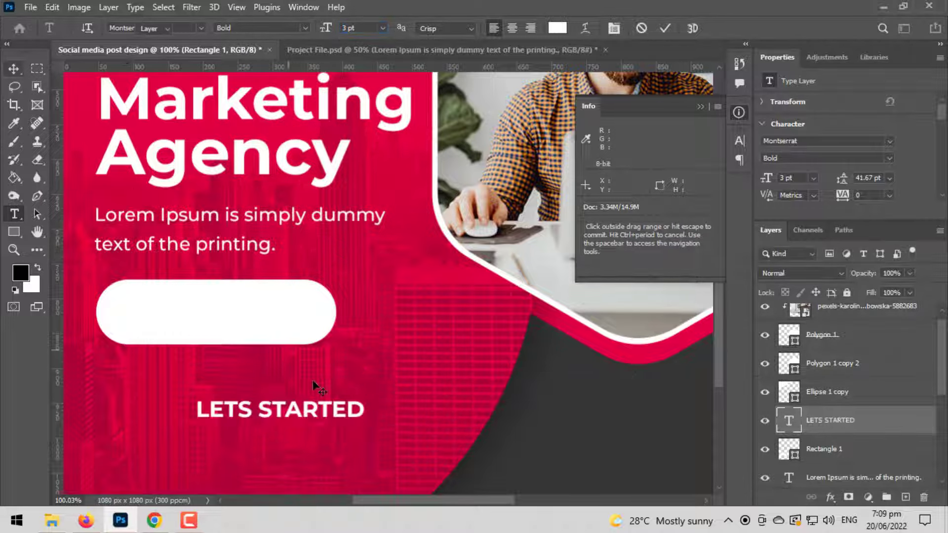
pyautogui.press('v')
pyautogui.moveTo(308, 386)
pyautogui.mouseDown()
pyautogui.moveTo(262, 311)
pyautogui.moveTo(126, 321)
pyautogui.mouseUp()
# Step: Colour the label pink e30044 and centre it on the button
pyautogui.click(14, 214)
pyautogui.click(558, 28)
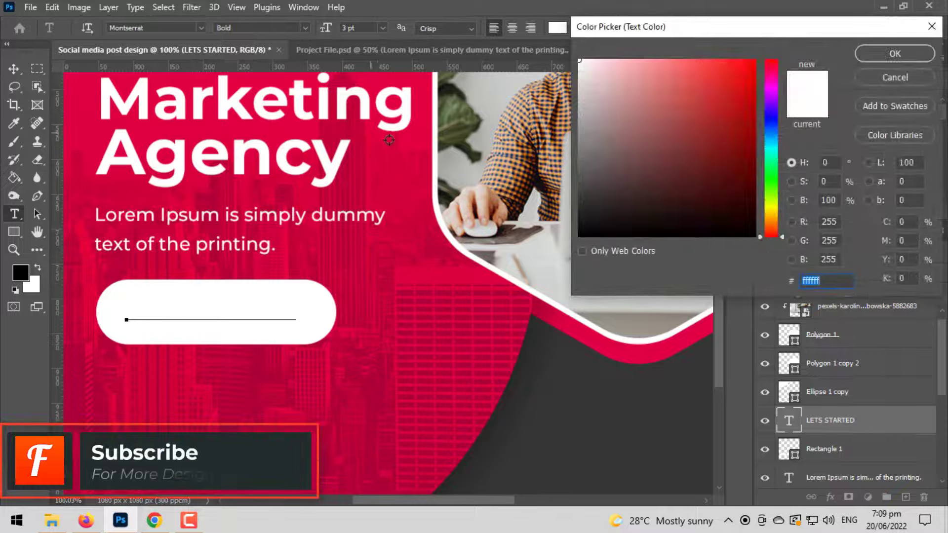
pyautogui.click(387, 140)
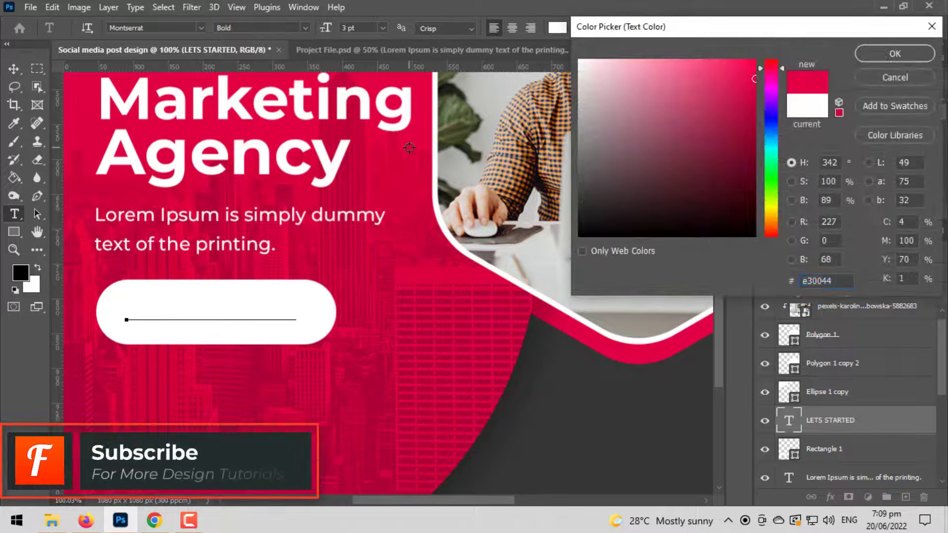
pyautogui.click(884, 60)
pyautogui.click(14, 68)
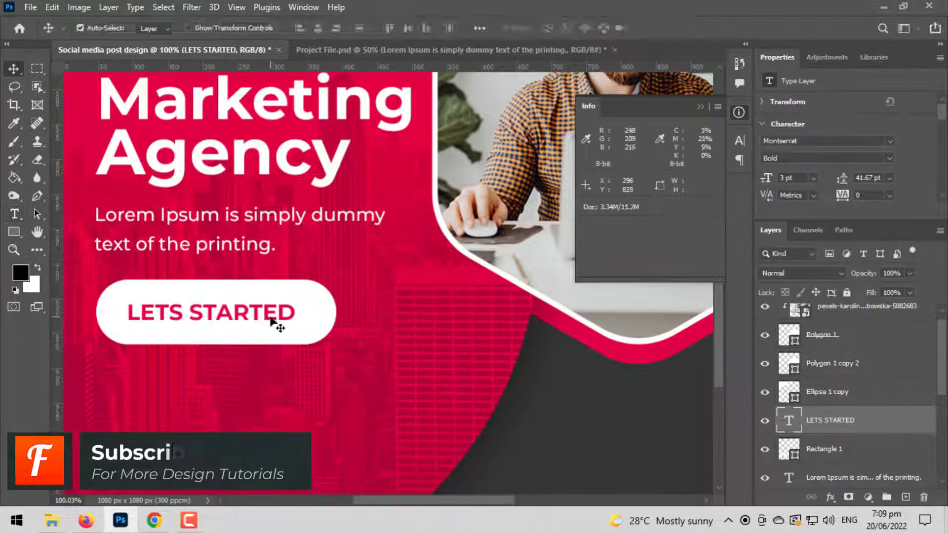
pyautogui.moveTo(271, 321); pyautogui.dragTo(277, 321)
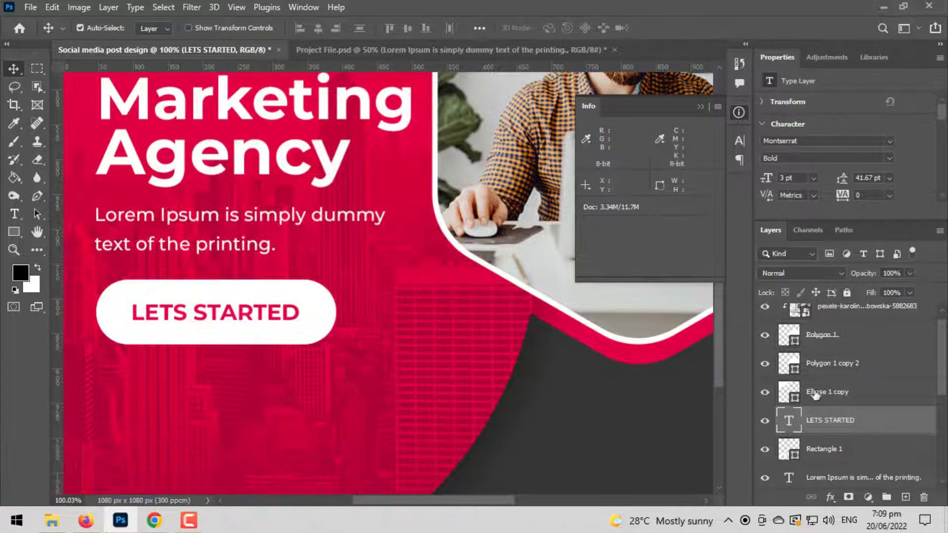
pyautogui.keyDown('ctrl'); pyautogui.click(848, 459); pyautogui.keyUp('ctrl')
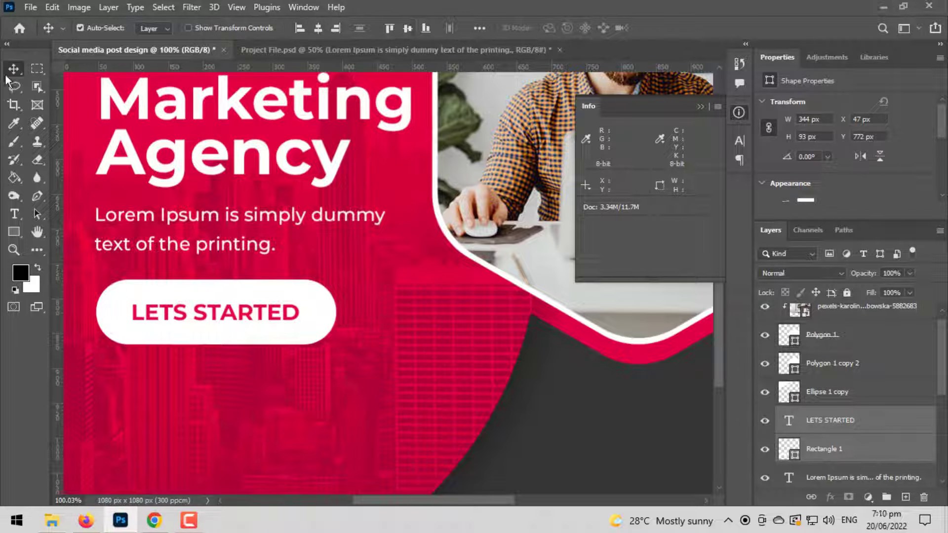
# Step: Start an empty Montserrat Bold 3 pt text line on the pink area below the LETS STARTED button
pyautogui.hotkey('ctrl', '0')
pyautogui.click(137, 344)
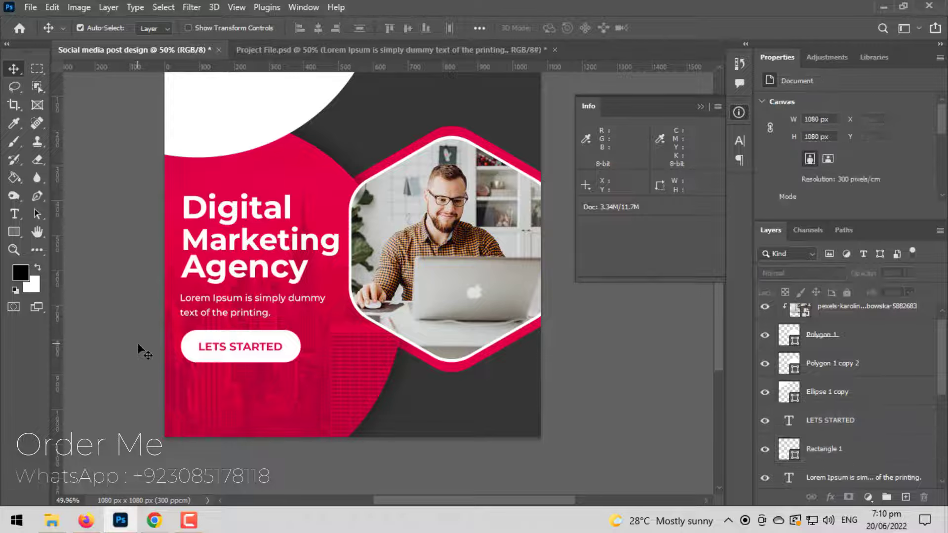
pyautogui.scroll(1, 150, 360)
pyautogui.scroll(-1, 124, 321)
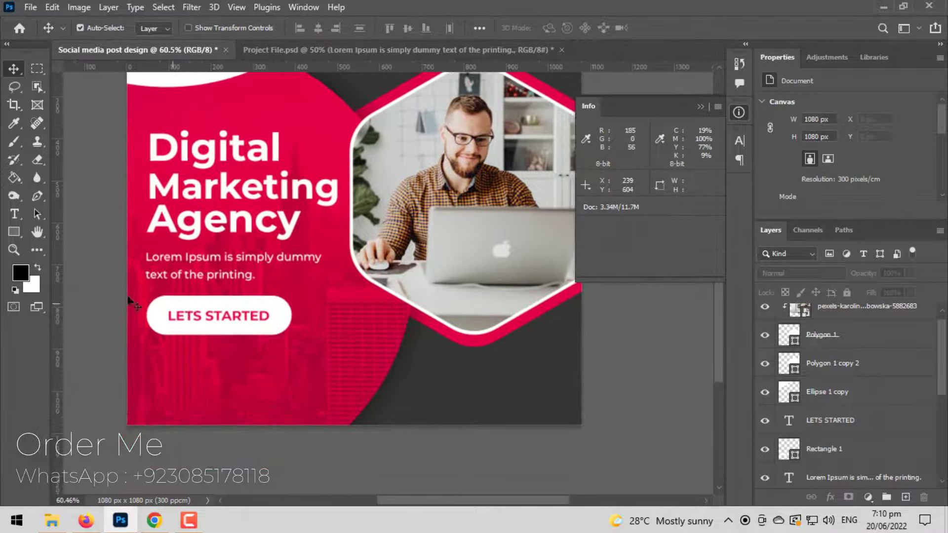
pyautogui.click(13, 213)
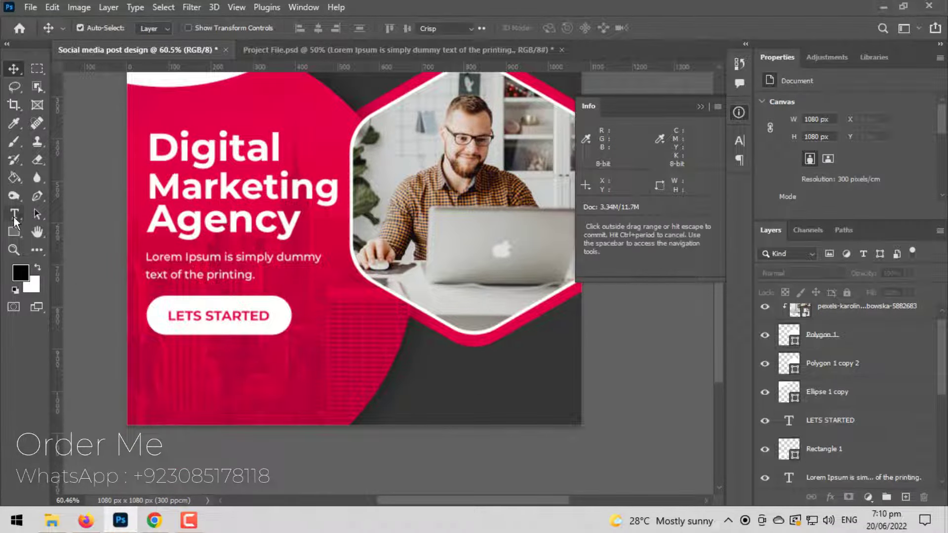
pyautogui.click(215, 378)
pyautogui.press('BackSpace')
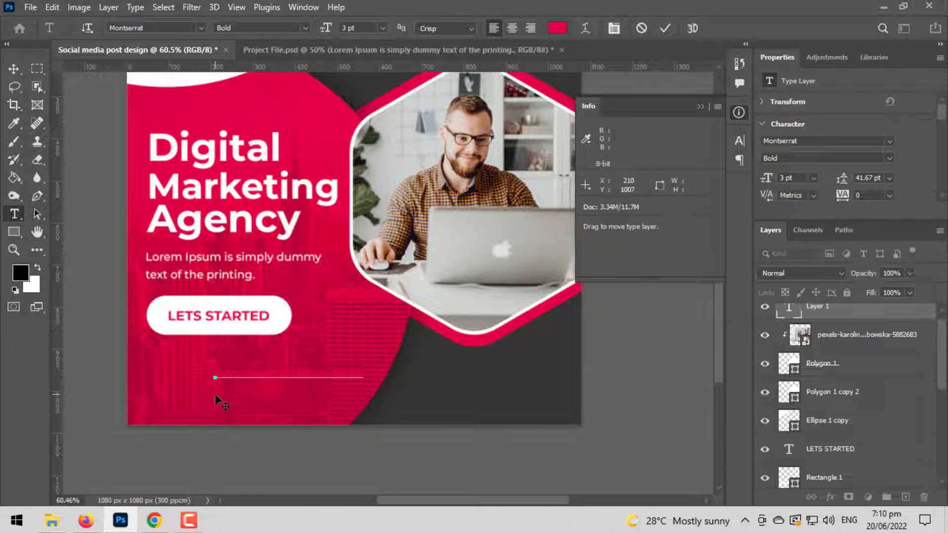
pyautogui.hotkey('ctrl', 'a')
pyautogui.click(558, 28)
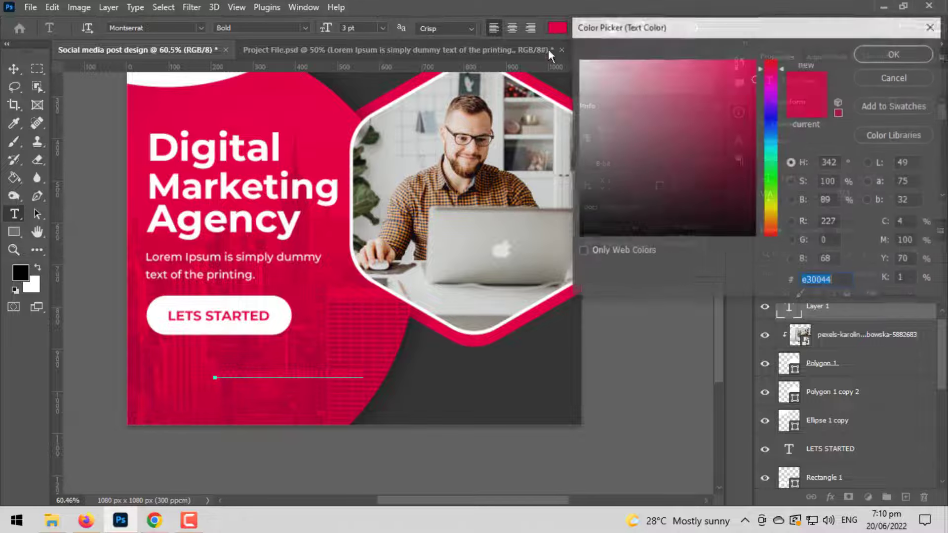
pyautogui.write('ffffff')
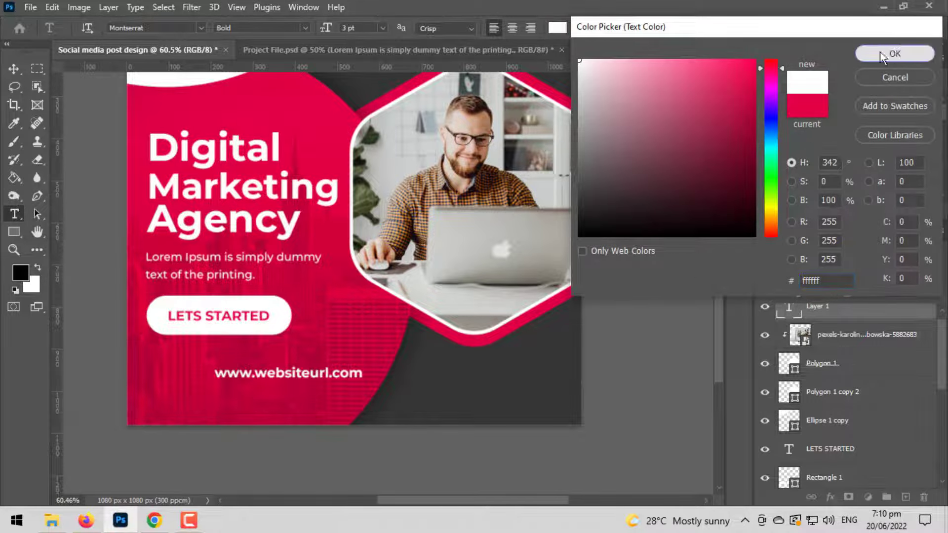
pyautogui.click(895, 54)
pyautogui.click(308, 27)
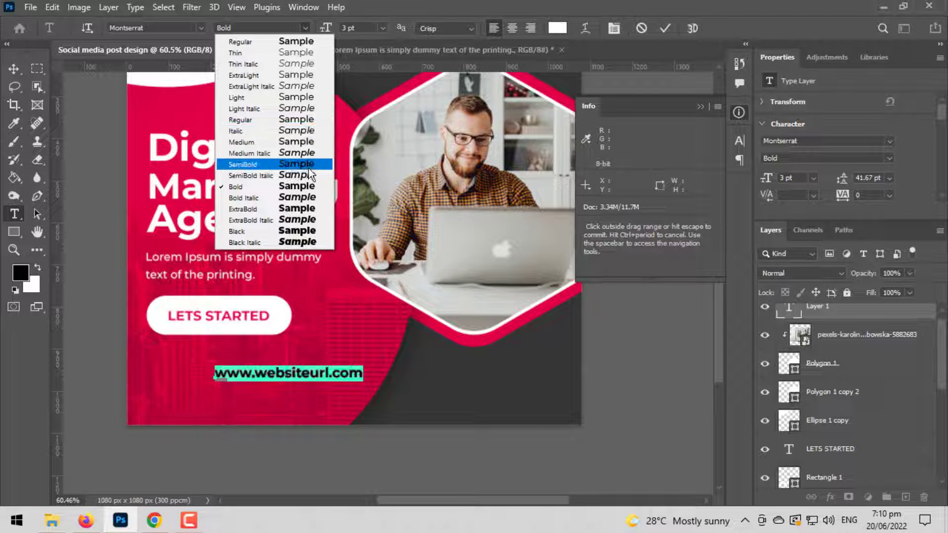
pyautogui.click(308, 153)
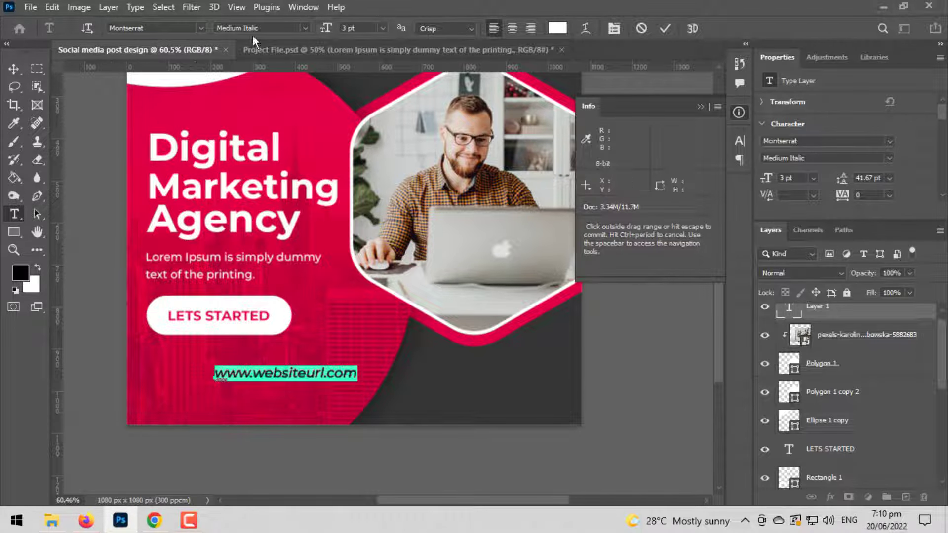
pyautogui.click(309, 28)
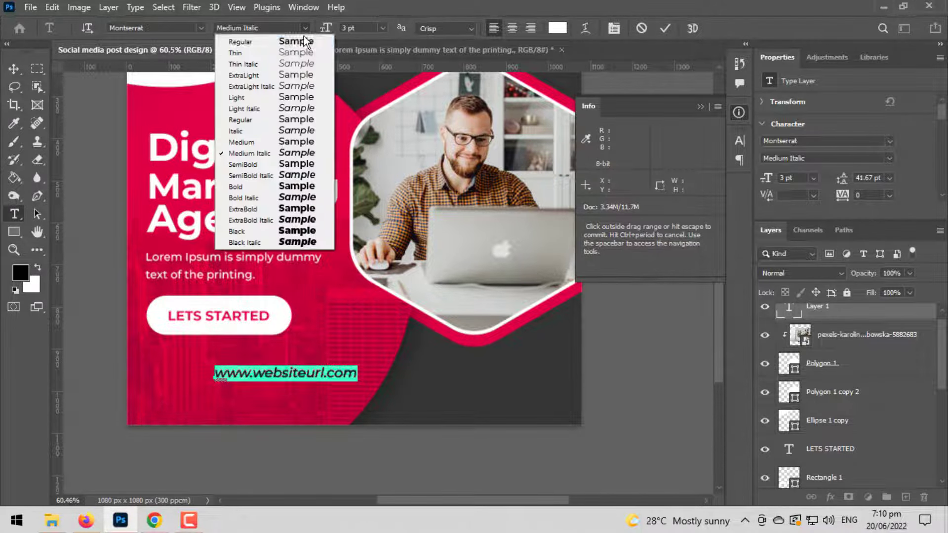
pyautogui.click(300, 108)
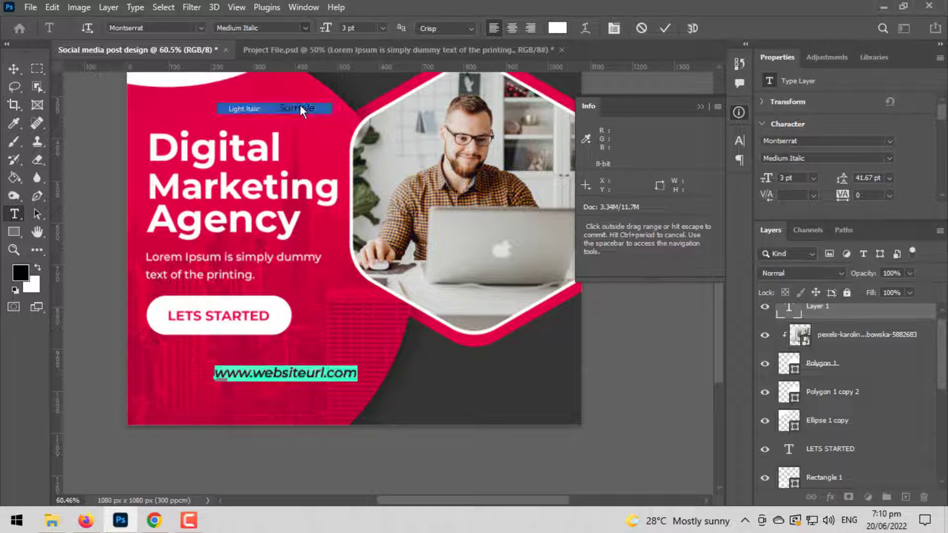
pyautogui.click(13, 68)
# Step: Move the URL line left so it aligns under the LETS STARTED button
pyautogui.scroll(2, 249, 344)
pyautogui.scroll(2, 249, 371)
pyautogui.scroll(2, 249, 396)
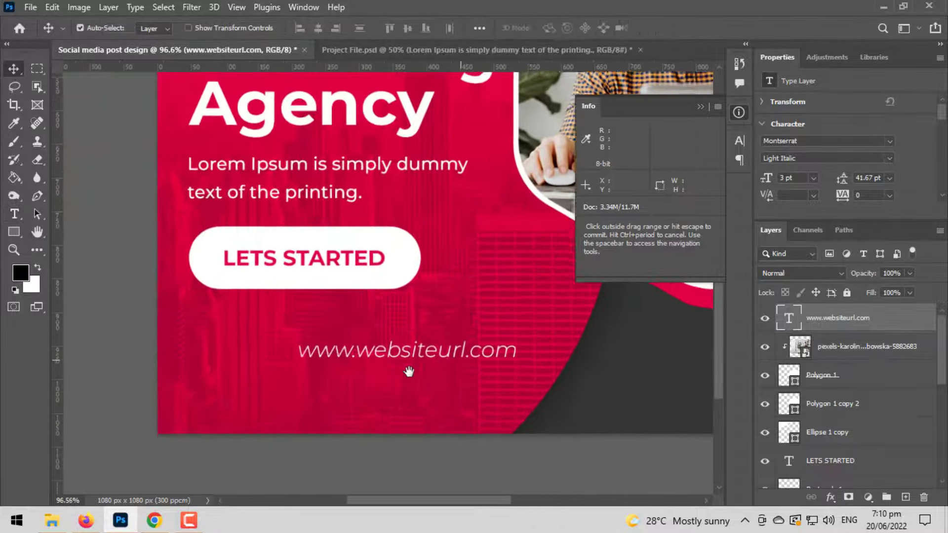
pyautogui.moveTo(412, 354); pyautogui.dragTo(298, 336)
pyautogui.scroll(-1, 348, 371)
pyautogui.scroll(-2, 316, 385)
pyautogui.scroll(-2, 279, 400)
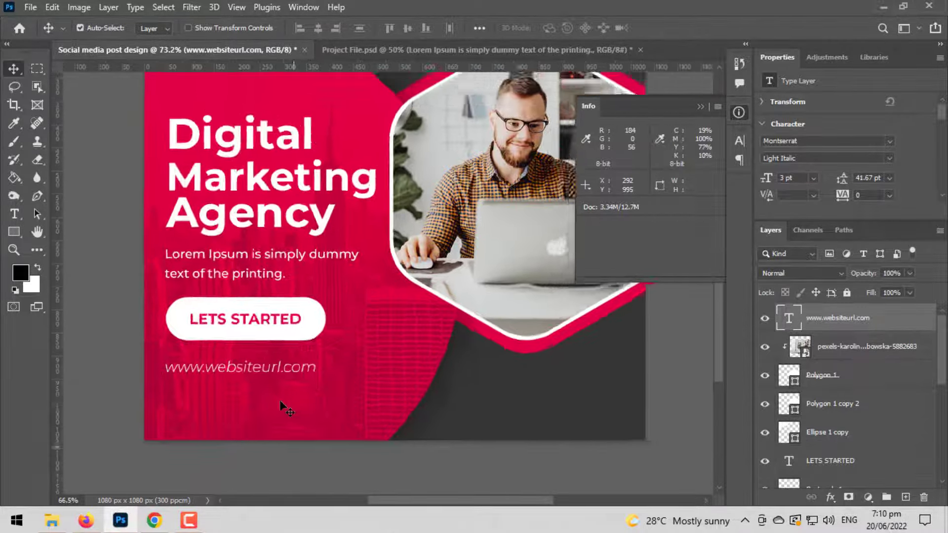
pyautogui.scroll(-3, 280, 401)
pyautogui.scroll(-1, 295, 247)
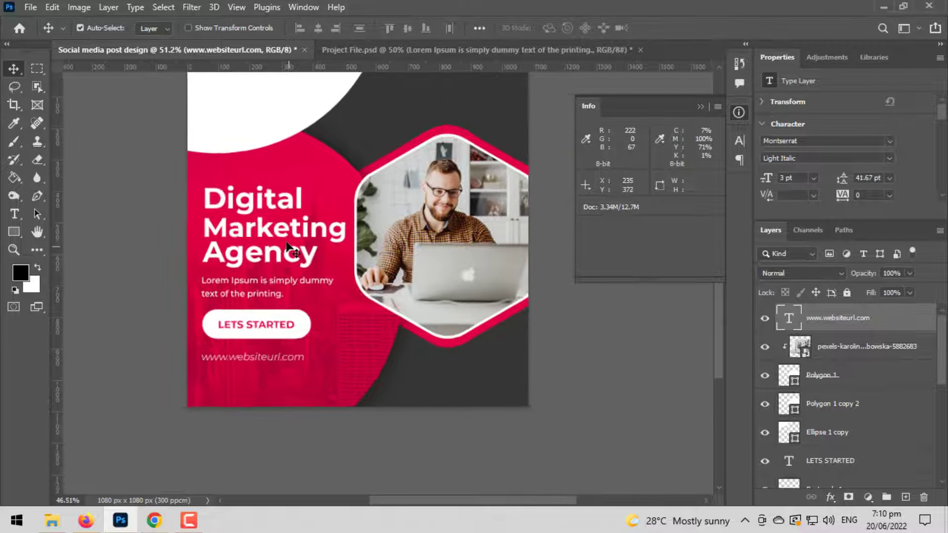
pyautogui.scroll(-1, 289, 246)
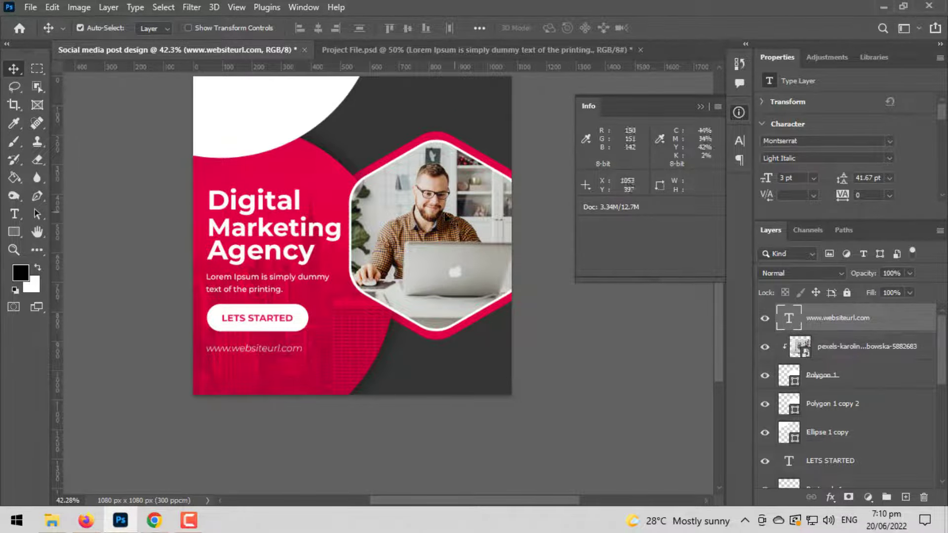
# Step: Paste the Call for more info group and place it at the dark area's lower right
pyautogui.hotkey('ctrl', 'v')
pyautogui.scroll(2, 333, 324)
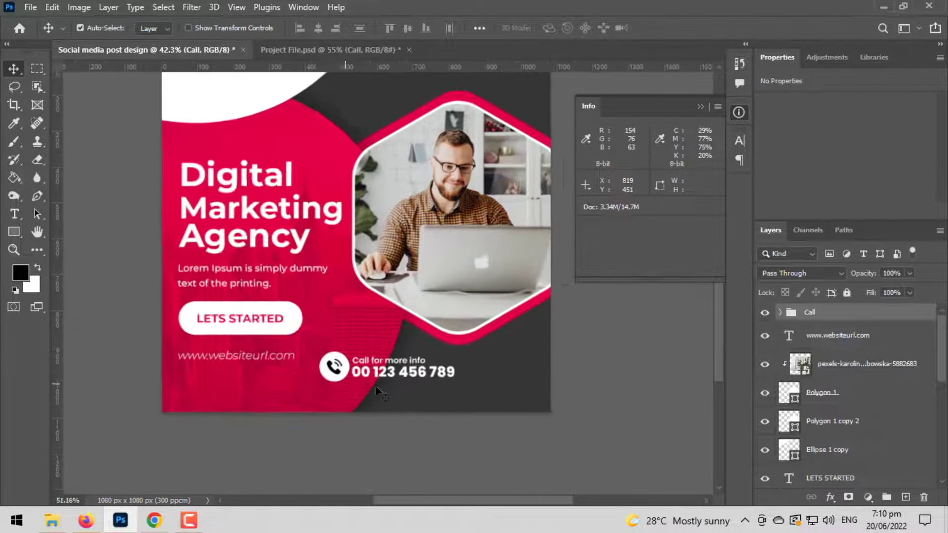
pyautogui.click(395, 393)
pyautogui.click(609, 256)
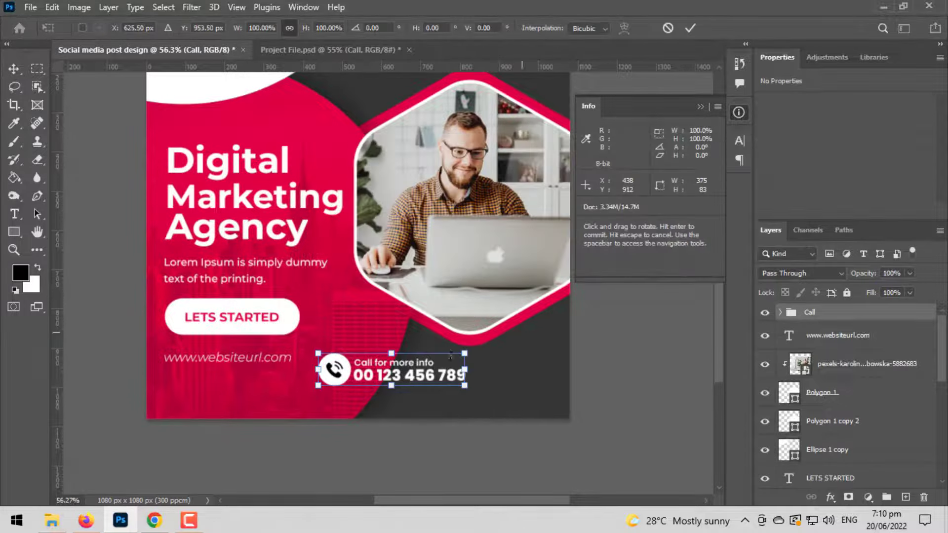
pyautogui.moveTo(430, 381)
pyautogui.mouseDown()
pyautogui.moveTo(538, 383)
pyautogui.moveTo(538, 398)
pyautogui.moveTo(522, 390)
pyautogui.mouseUp()
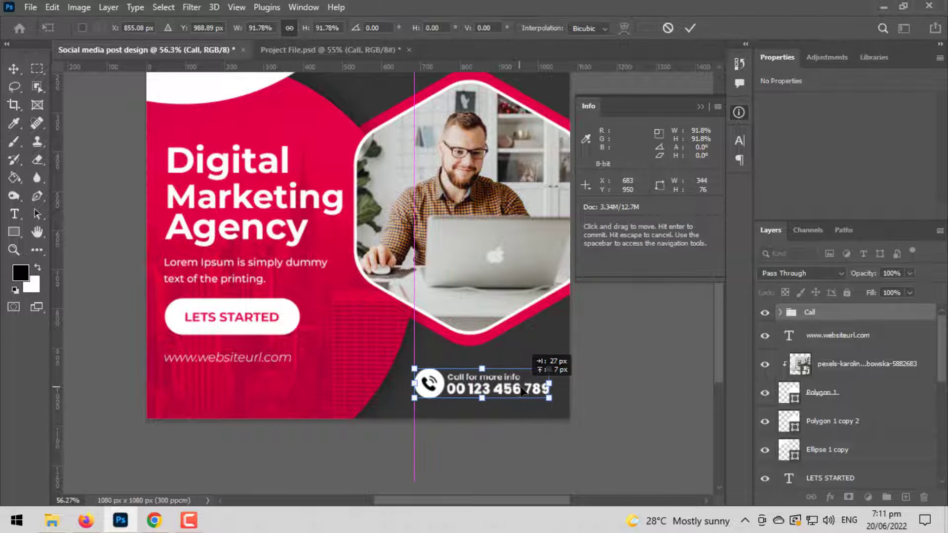
pyautogui.press('Return')
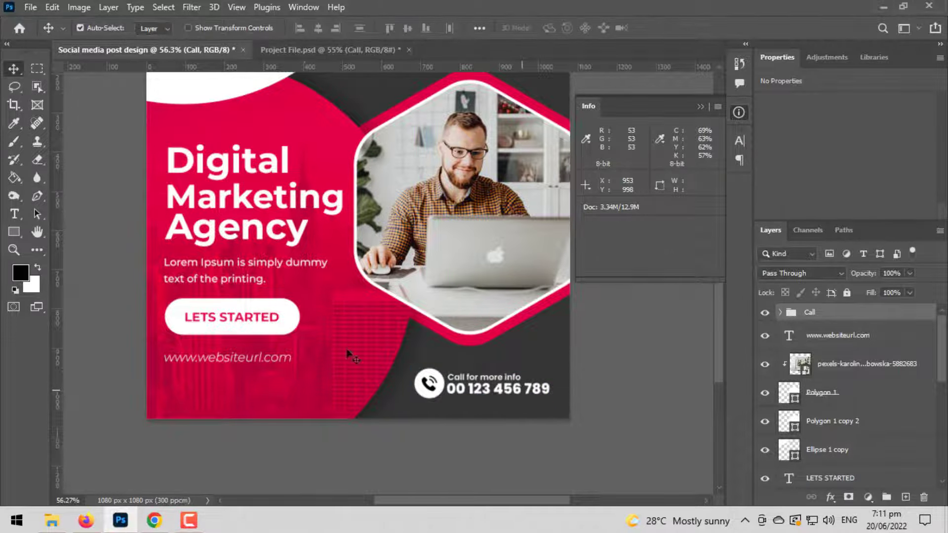
# Step: Zoom out until the whole canvas fits in the window
pyautogui.scroll(3, 354, 412)
pyautogui.scroll(-1, 354, 412)
pyautogui.scroll(-1, 375, 434)
pyautogui.scroll(-1, 387, 320)
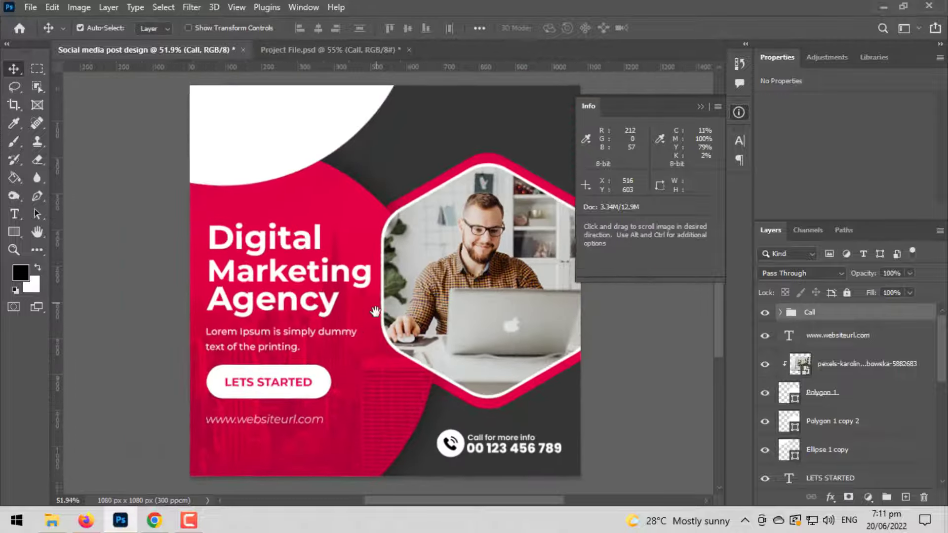
pyautogui.scroll(-1, 378, 309)
pyautogui.scroll(-1, 377, 311)
# Step: Set the “Accelerate your online” quote text to Montserrat Bold Italic
pyautogui.moveTo(366, 312); pyautogui.dragTo(365, 283)
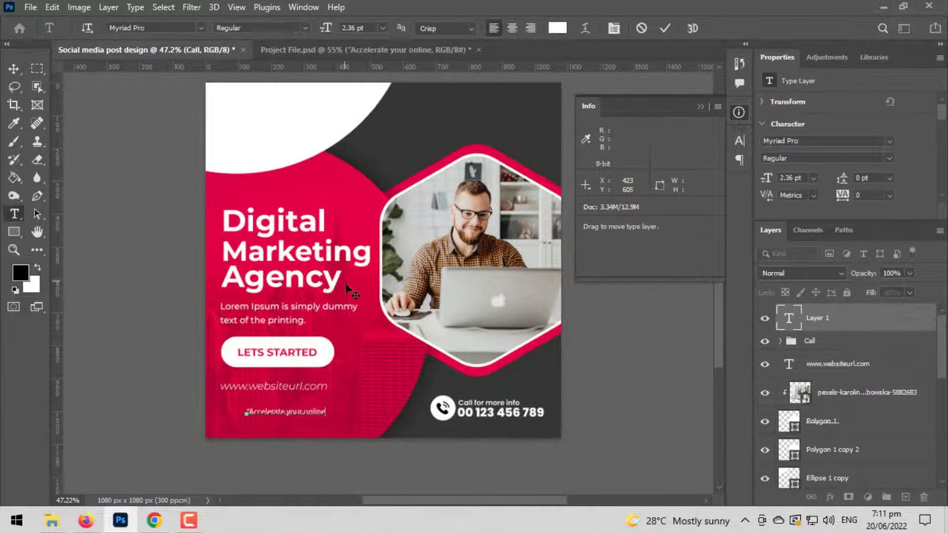
pyautogui.hotkey('ctrl', 'a')
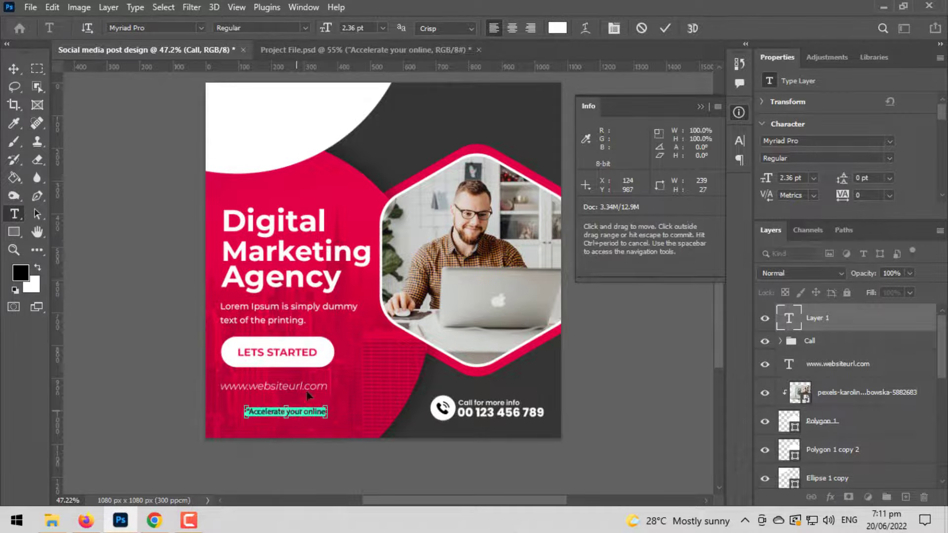
pyautogui.click(304, 26)
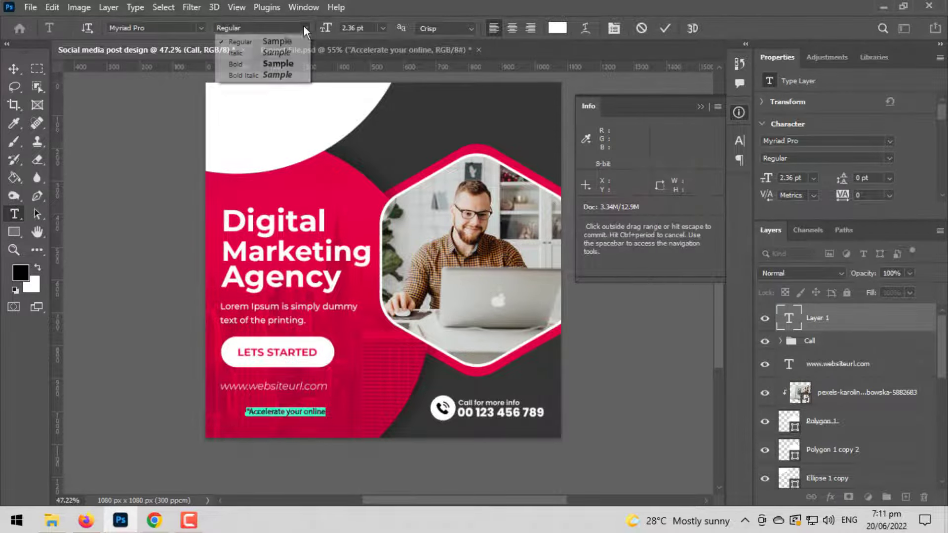
pyautogui.click(206, 26)
pyautogui.scroll(5, 246, 85)
pyautogui.scroll(5, 245, 85)
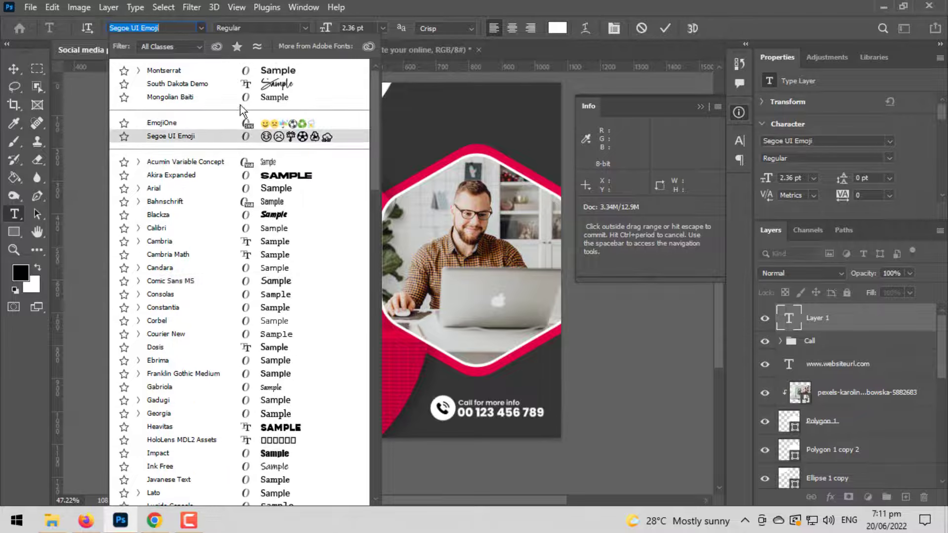
pyautogui.click(248, 70)
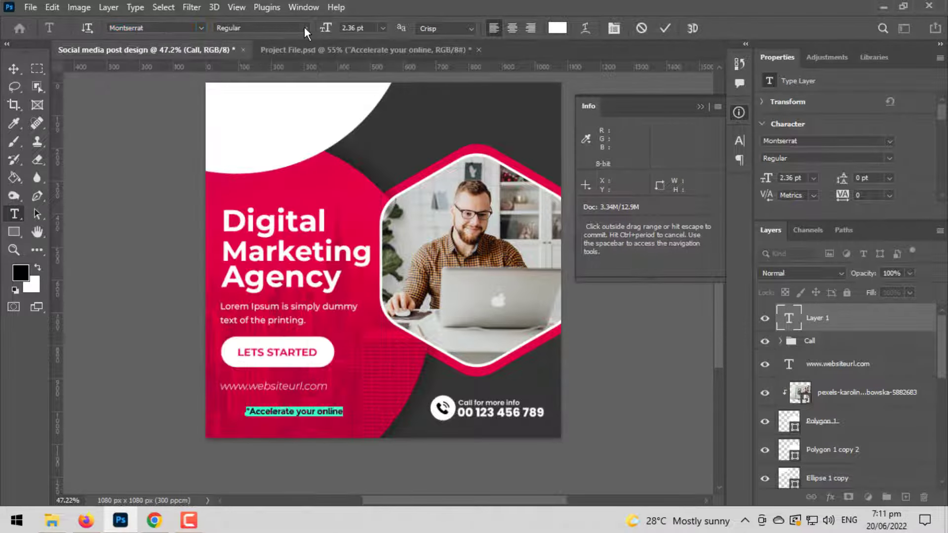
pyautogui.click(304, 27)
pyautogui.click(244, 197)
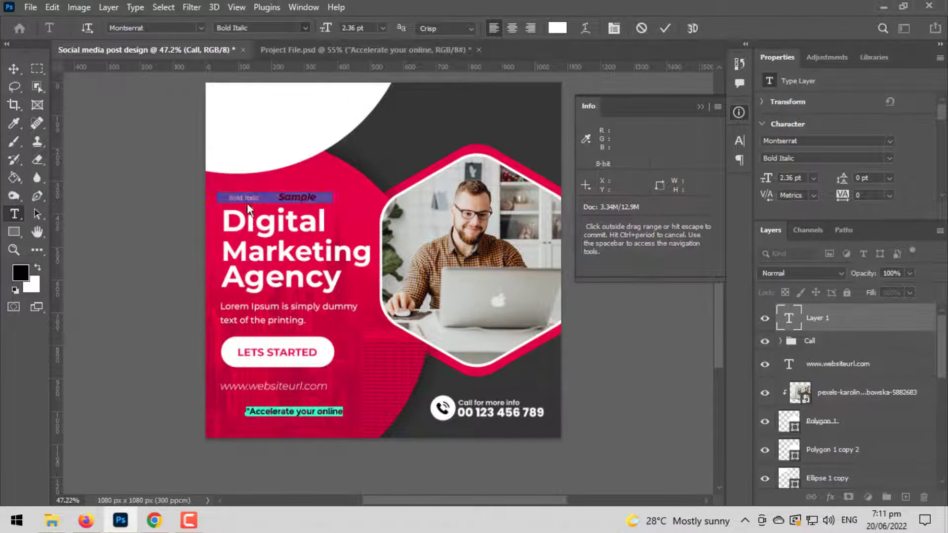
pyautogui.click(13, 69)
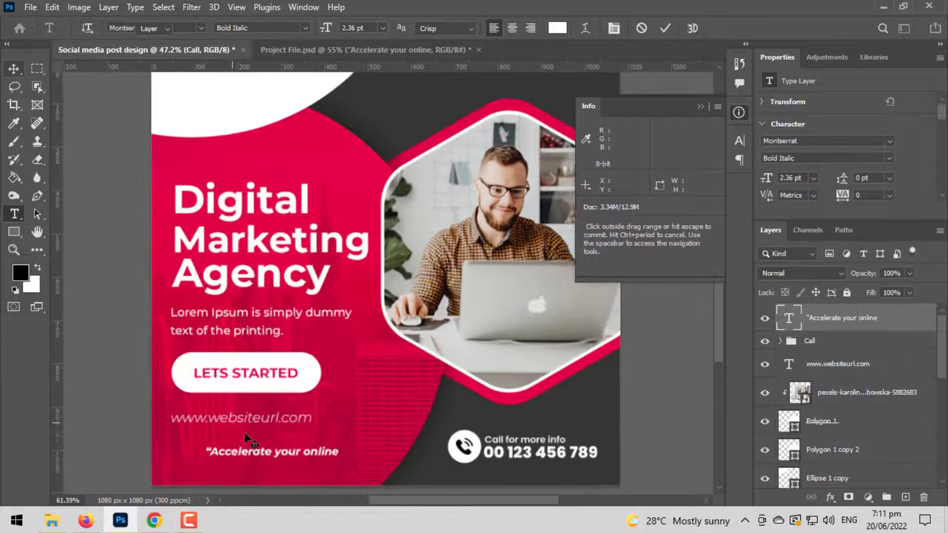
# Step: Scale the quote line up to about 106% and shift it slightly up-left
pyautogui.scroll(6, 380, 341)
pyautogui.hotkey('ctrl', 't')
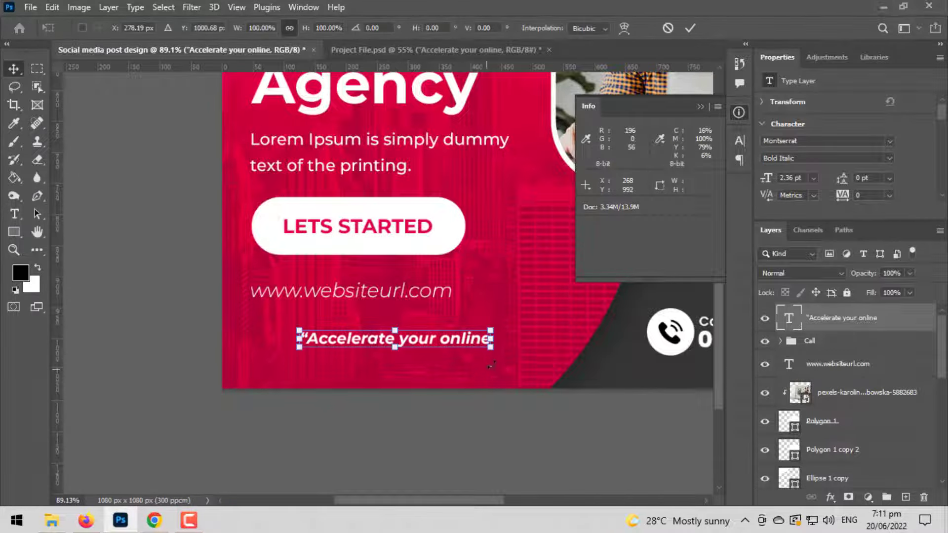
pyautogui.moveTo(490, 345); pyautogui.dragTo(504, 351)
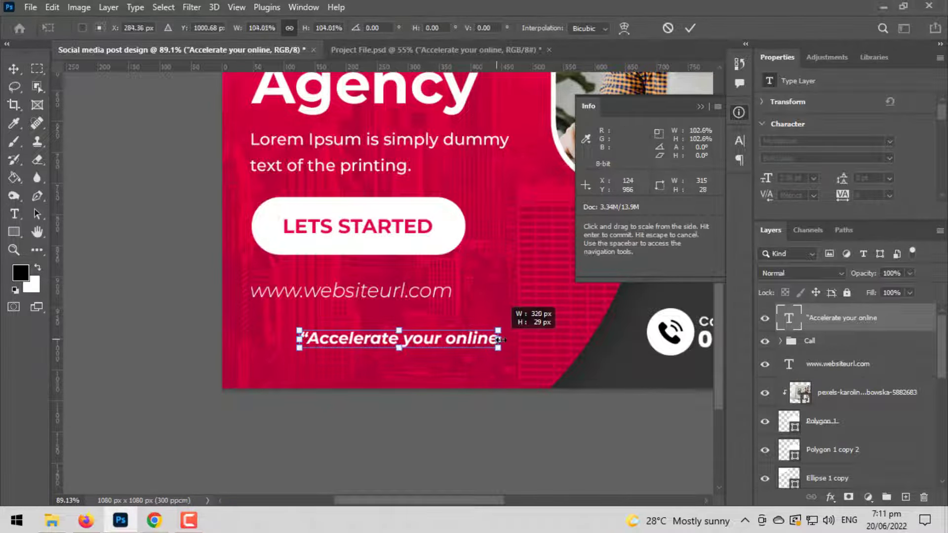
pyautogui.moveTo(442, 343); pyautogui.dragTo(409, 339)
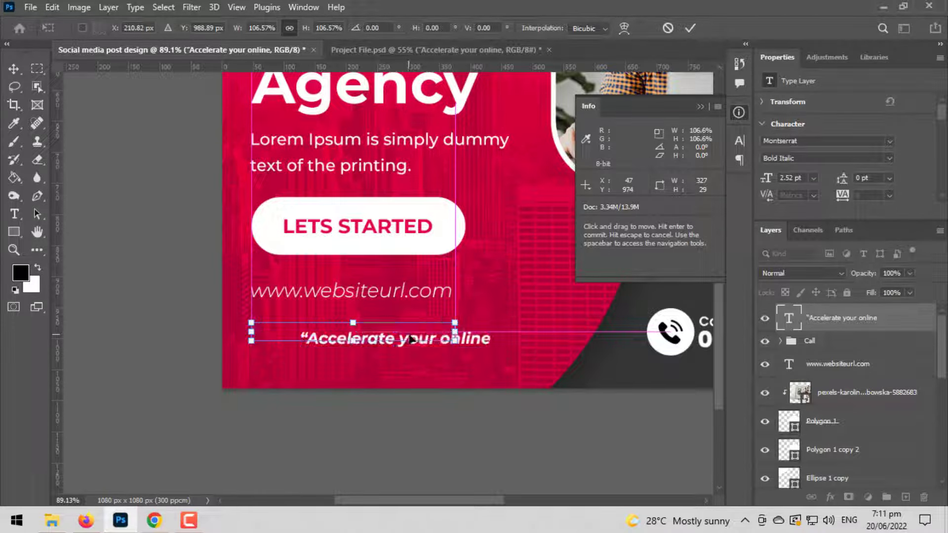
pyautogui.press('Return')
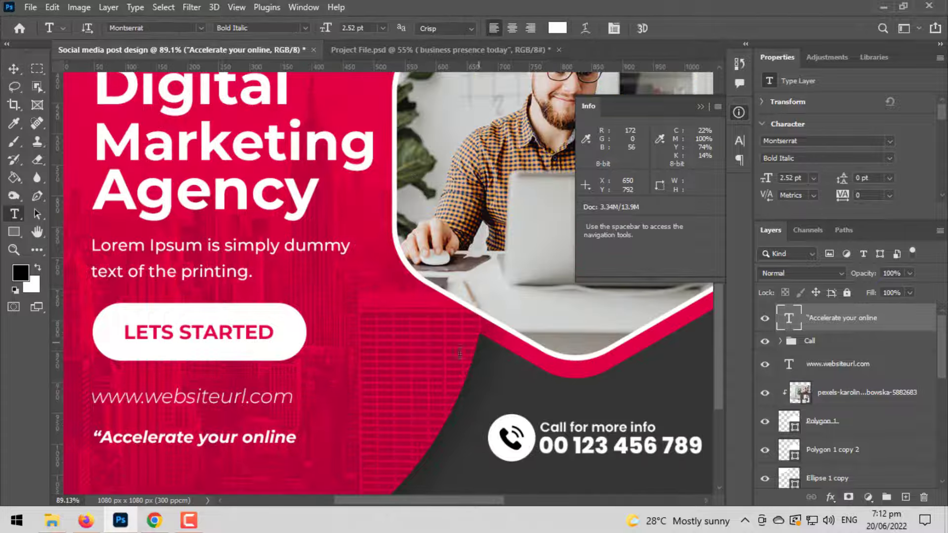
# Step: Paste 'business presence today' as a Montserrat Bold Italic line beneath the first quote line
pyautogui.click(366, 384)
pyautogui.hotkey('ctrl', 'v')
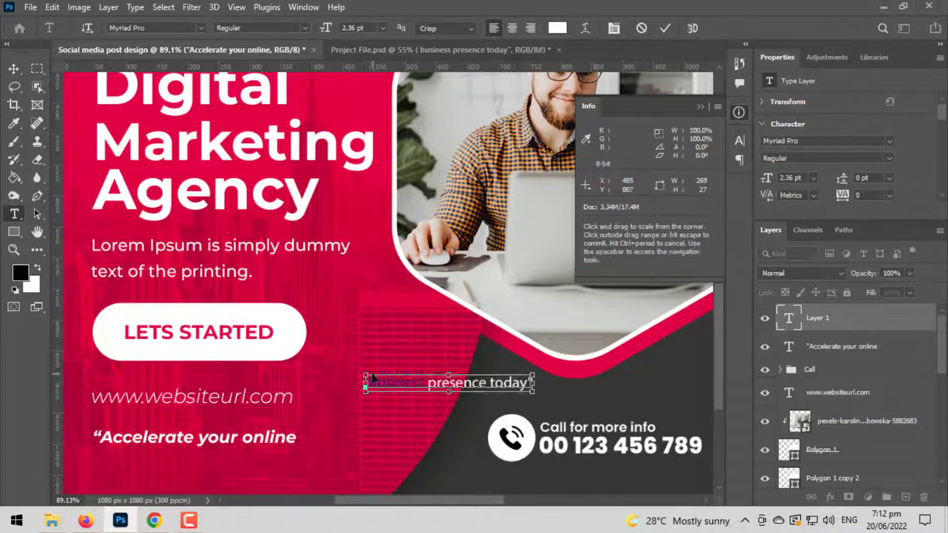
pyautogui.click(201, 28)
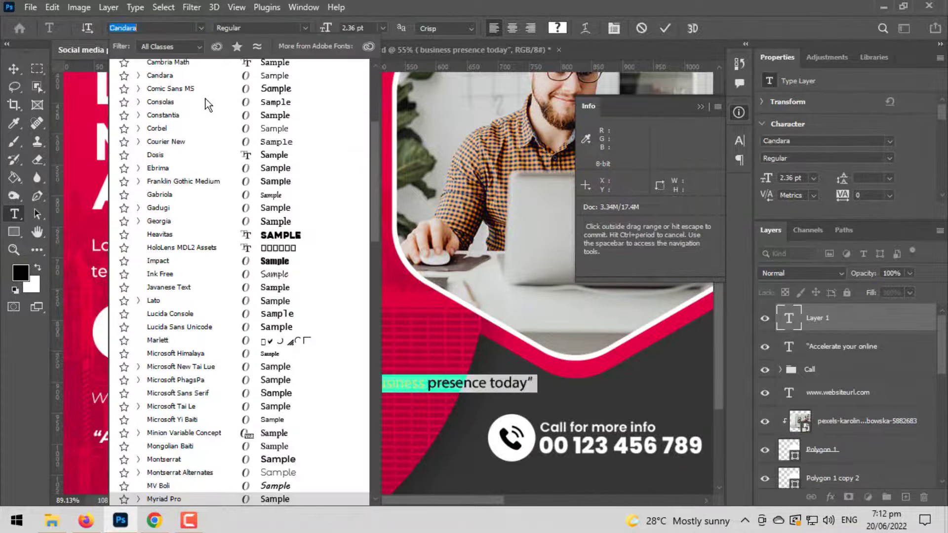
pyautogui.scroll(4, 206, 99)
pyautogui.scroll(1, 227, 96)
pyautogui.click(228, 70)
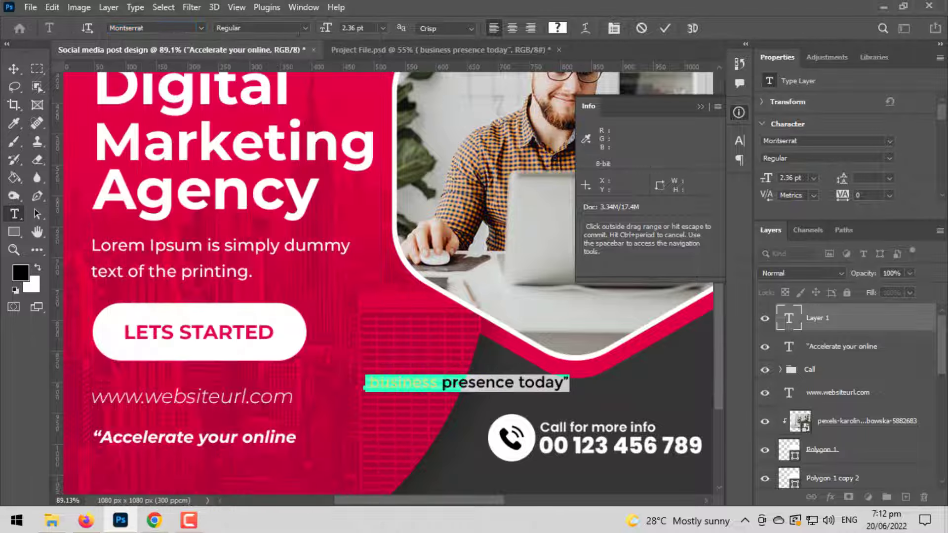
pyautogui.click(305, 28)
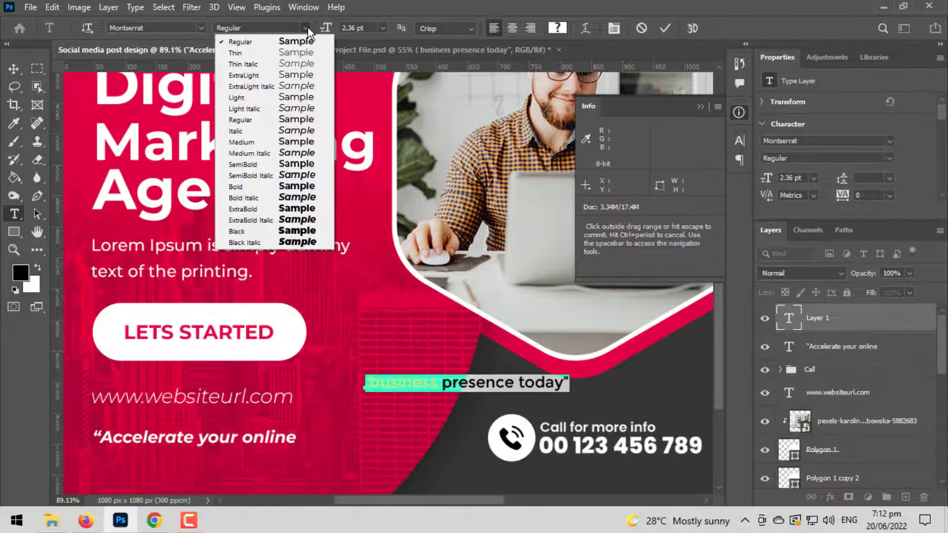
pyautogui.click(287, 198)
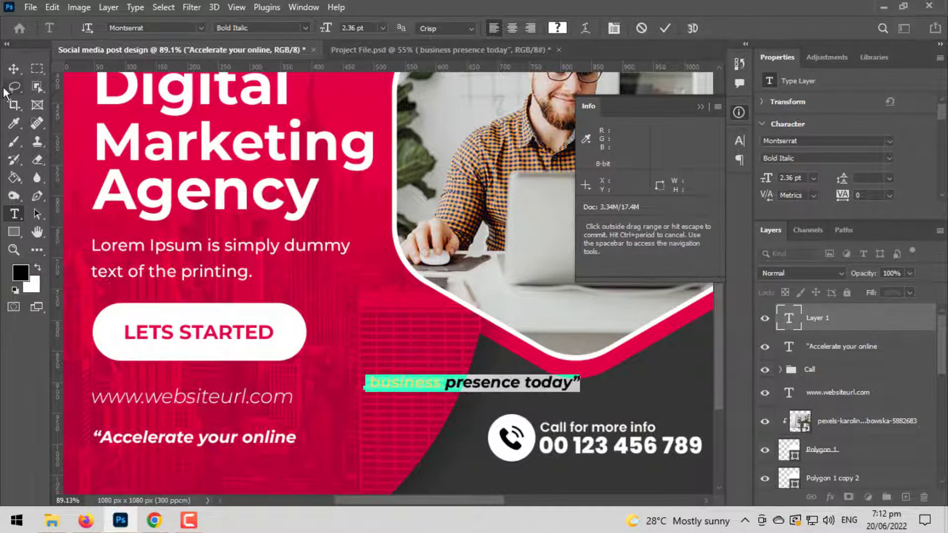
pyautogui.click(14, 68)
pyautogui.moveTo(474, 383)
pyautogui.mouseDown()
pyautogui.moveTo(262, 449)
pyautogui.moveTo(266, 435)
pyautogui.mouseUp()
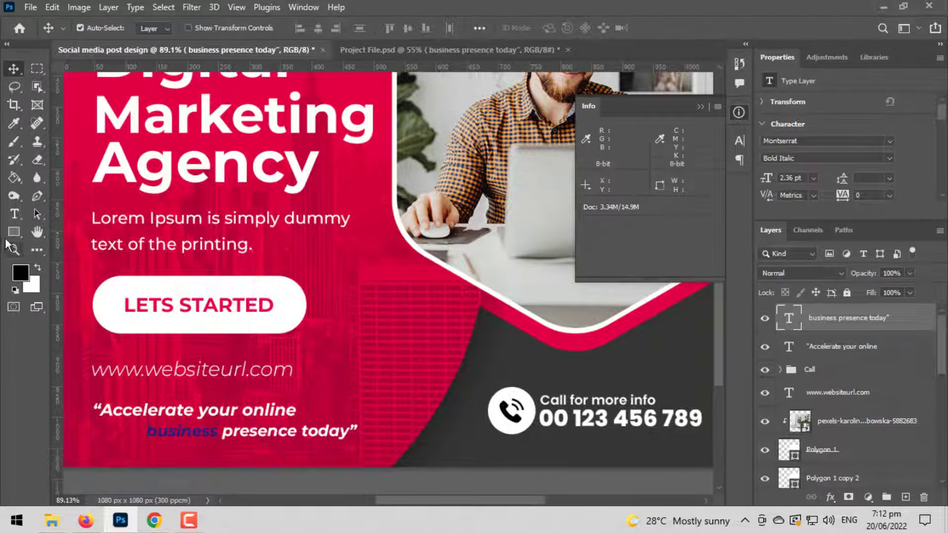
# Step: Colour the word 'business' dark grey sampled from the design
pyautogui.press('t')
pyautogui.moveTo(145, 432); pyautogui.dragTo(357, 431)
pyautogui.moveTo(144, 431); pyautogui.dragTo(220, 431)
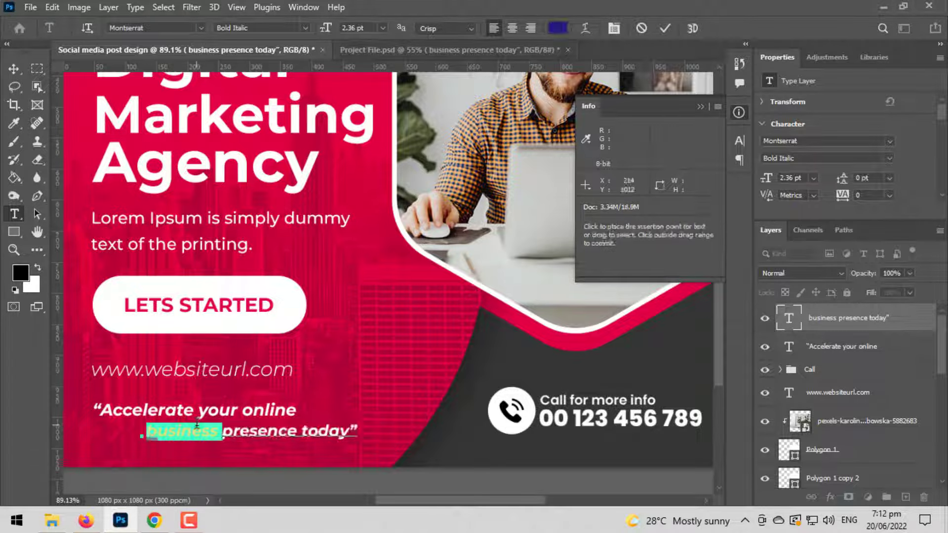
pyautogui.click(558, 29)
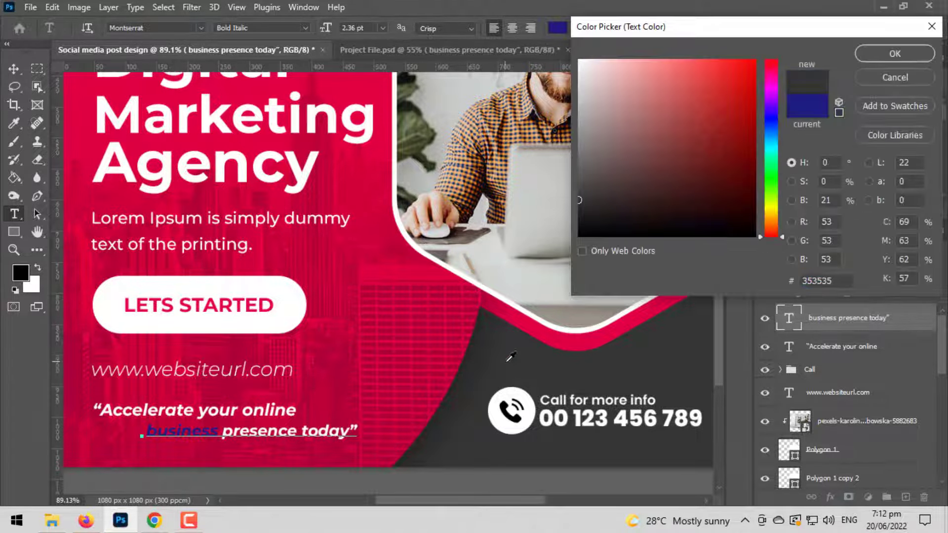
pyautogui.click(511, 357)
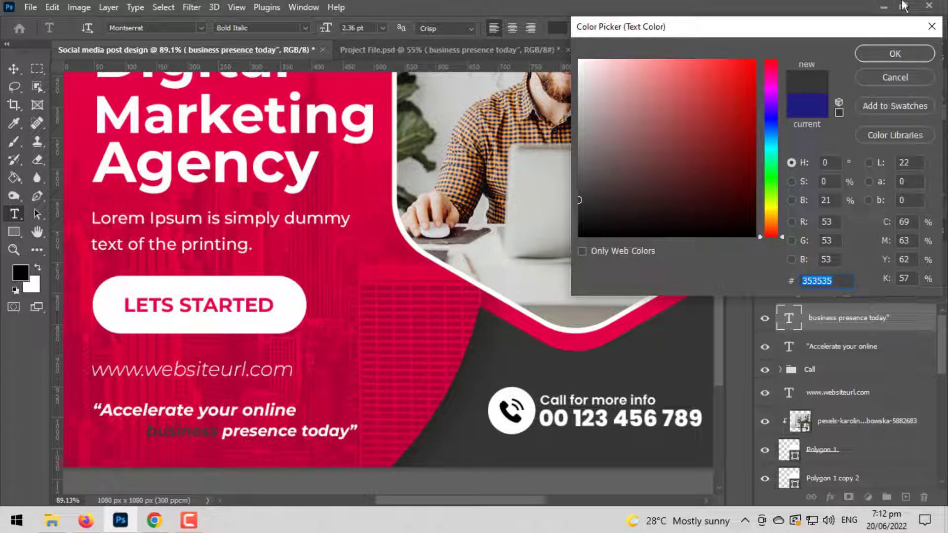
pyautogui.click(931, 51)
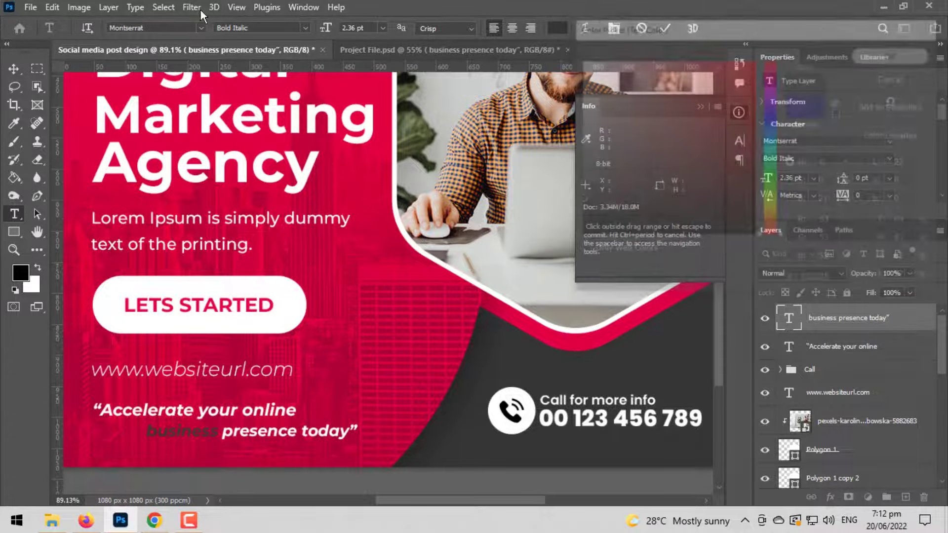
pyautogui.click(18, 70)
# Step: Enlarge both quote lines together slightly and nudge them down a little
pyautogui.hotkey('ctrl', '0')
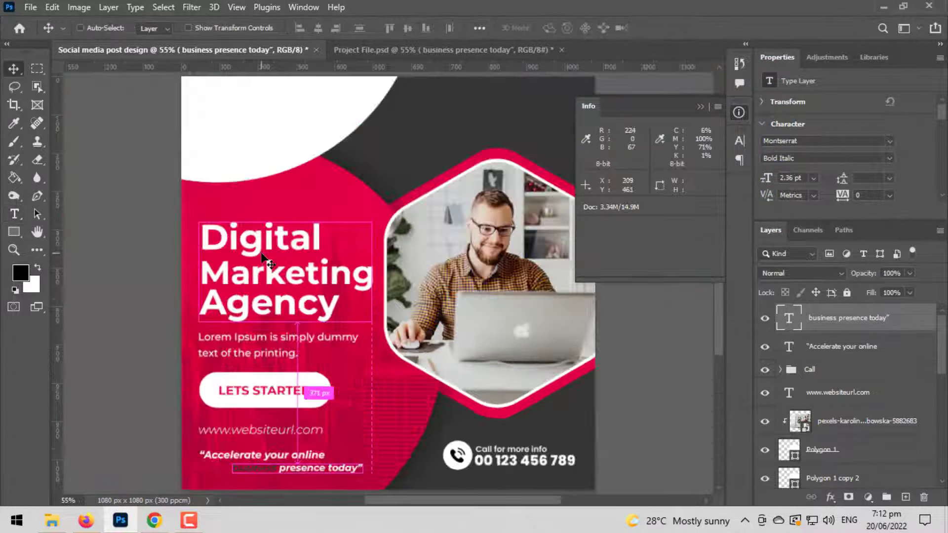
pyautogui.keyDown('shift'); pyautogui.click(840, 346); pyautogui.keyUp('shift')
pyautogui.keyDown('alt'); pyautogui.scroll(2, 312, 469); pyautogui.keyUp('alt')
pyautogui.keyDown('alt'); pyautogui.scroll(1, 311, 470); pyautogui.keyUp('alt')
pyautogui.hotkey('ctrl', 't')
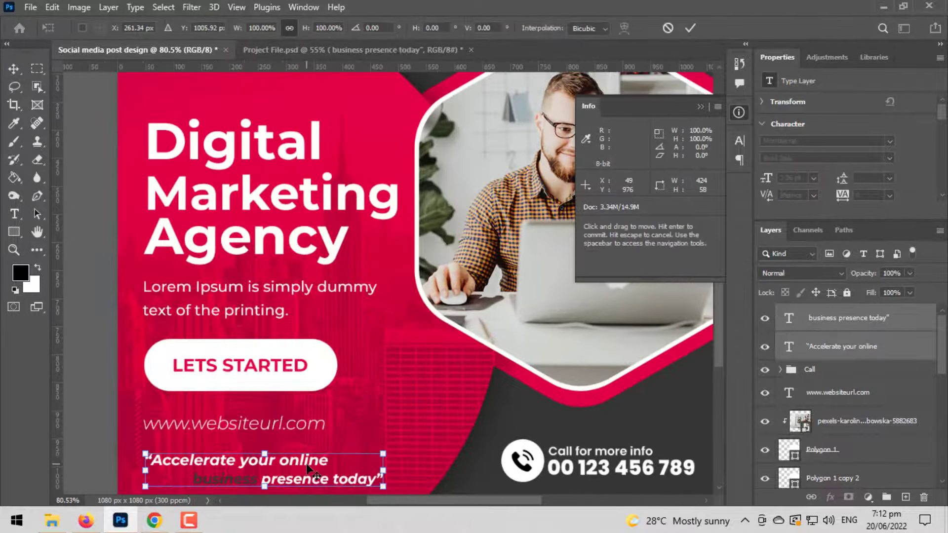
pyautogui.keyDown('alt'); pyautogui.scroll(1, 308, 468); pyautogui.keyUp('alt')
pyautogui.keyDown('alt'); pyautogui.scroll(2, 346, 435); pyautogui.keyUp('alt')
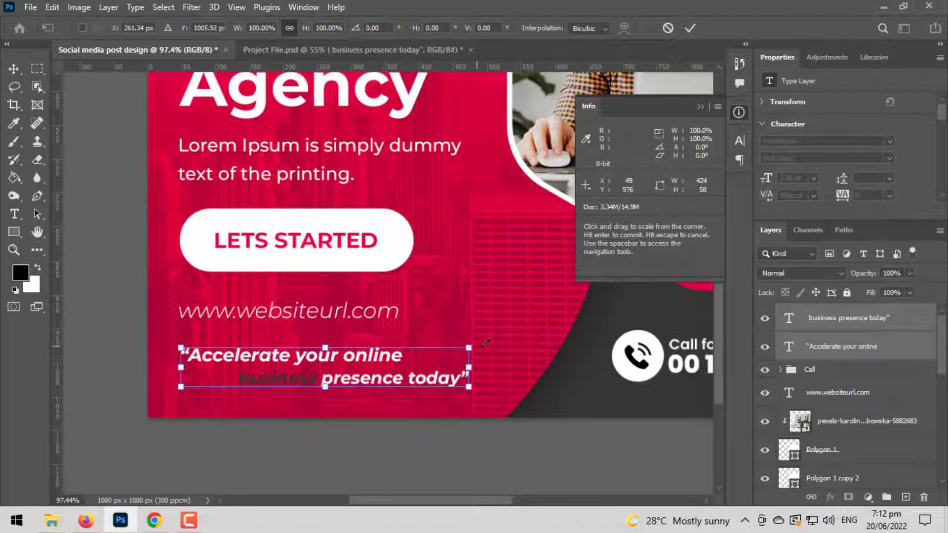
pyautogui.moveTo(485, 343); pyautogui.dragTo(492, 341)
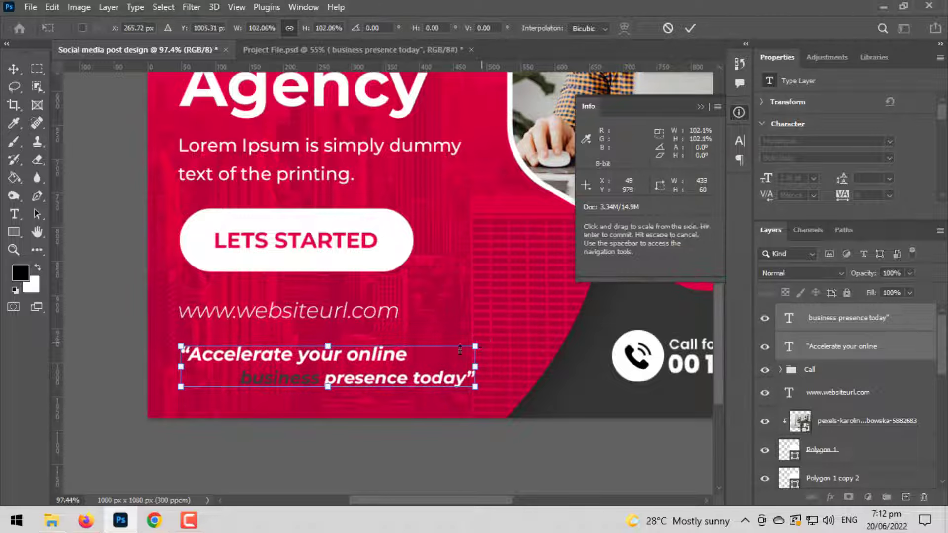
pyautogui.moveTo(412, 372); pyautogui.dragTo(410, 374)
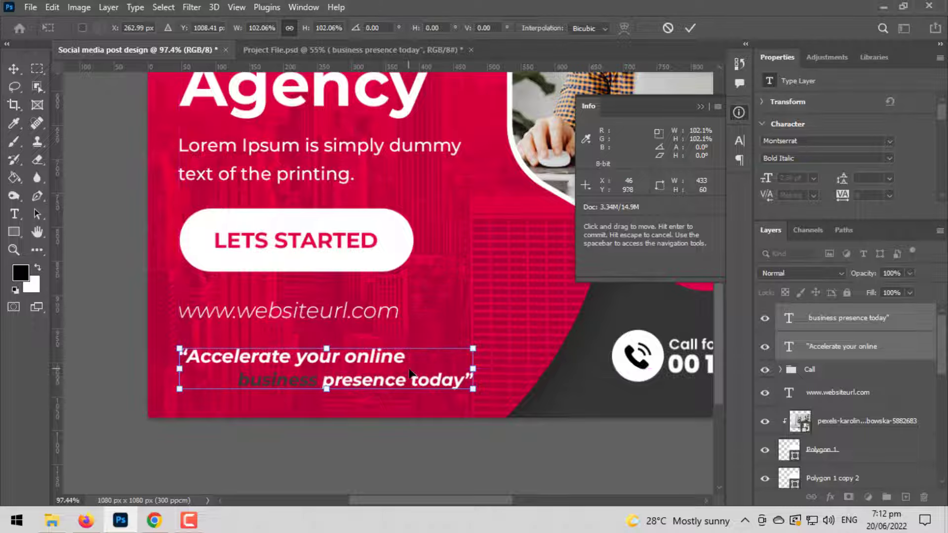
pyautogui.press('Return')
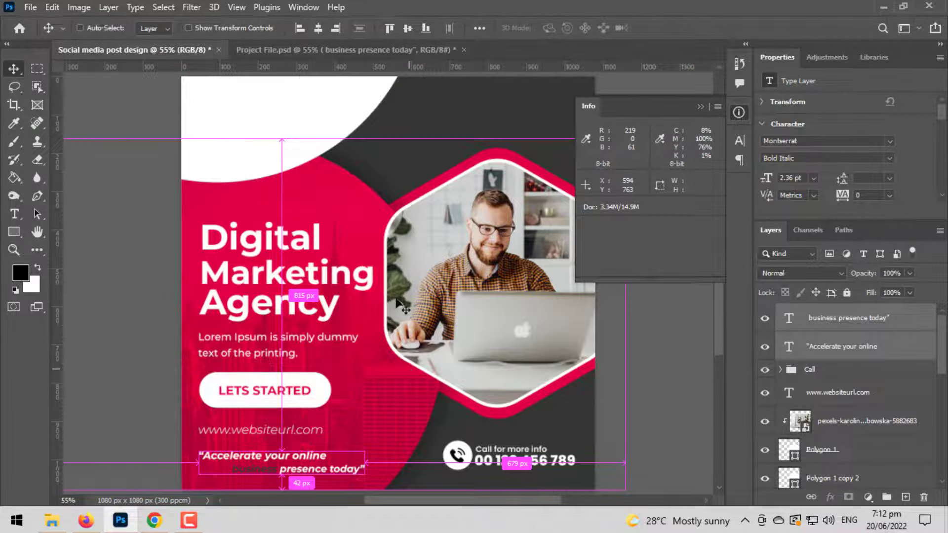
pyautogui.scroll(-2, 447, 183)
pyautogui.scroll(-1, 500, 143)
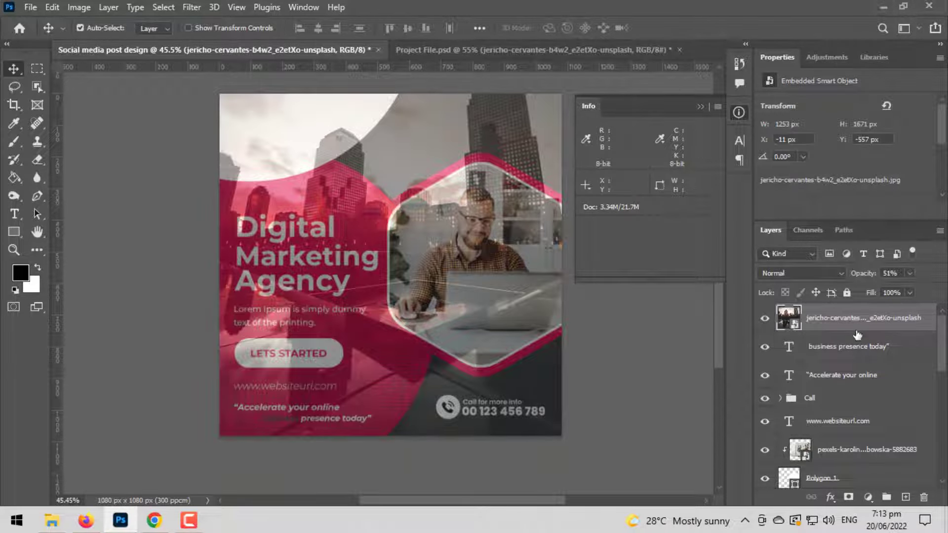
# Step: Place the city photo layer above the colour fill at 12% opacity and close the Info panel
pyautogui.scroll(-2, 857, 336)
pyautogui.scroll(-2, 858, 346)
pyautogui.scroll(-2, 857, 356)
pyautogui.scroll(-2, 859, 375)
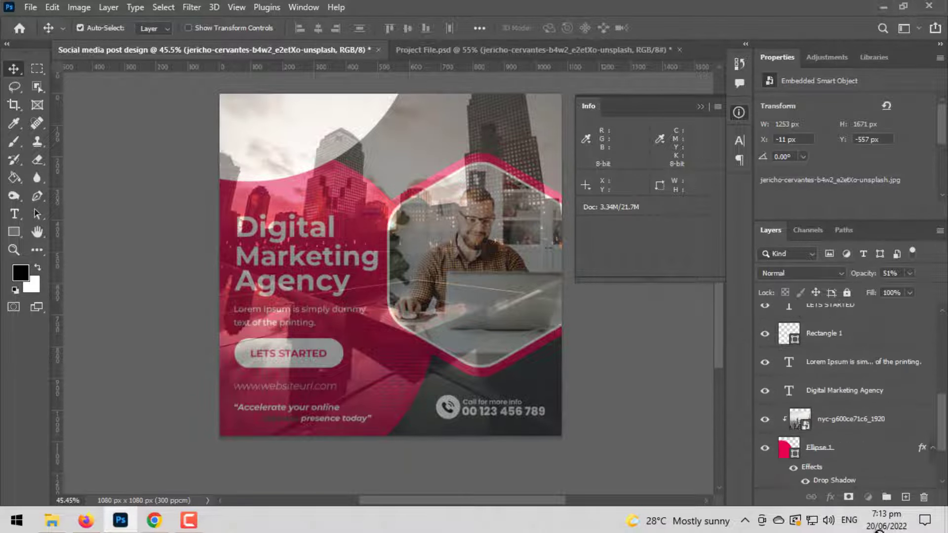
pyautogui.moveTo(879, 529); pyautogui.dragTo(840, 430)
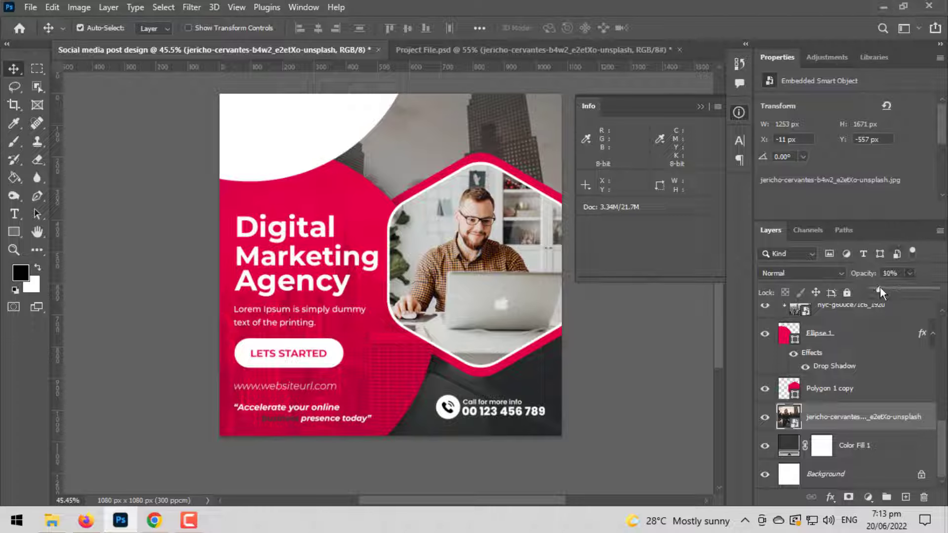
pyautogui.click(880, 289)
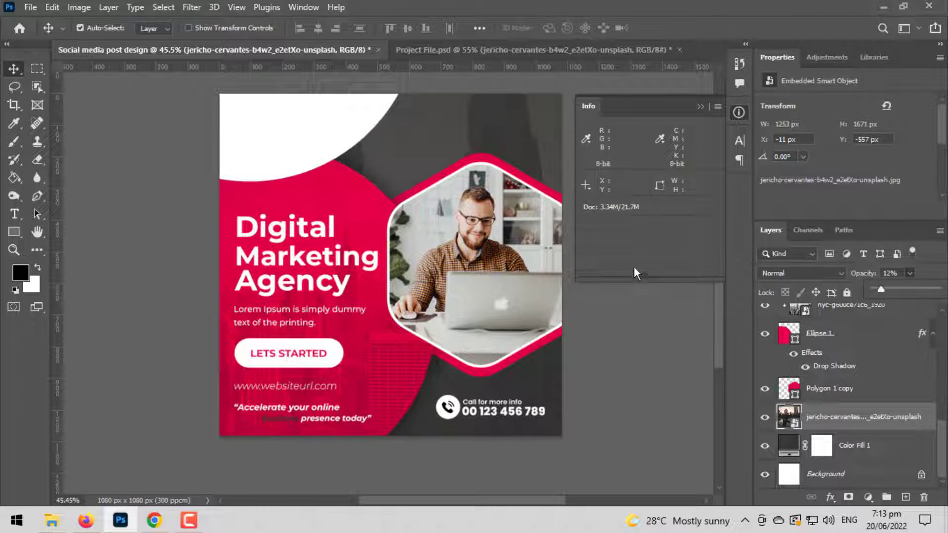
pyautogui.click(708, 107)
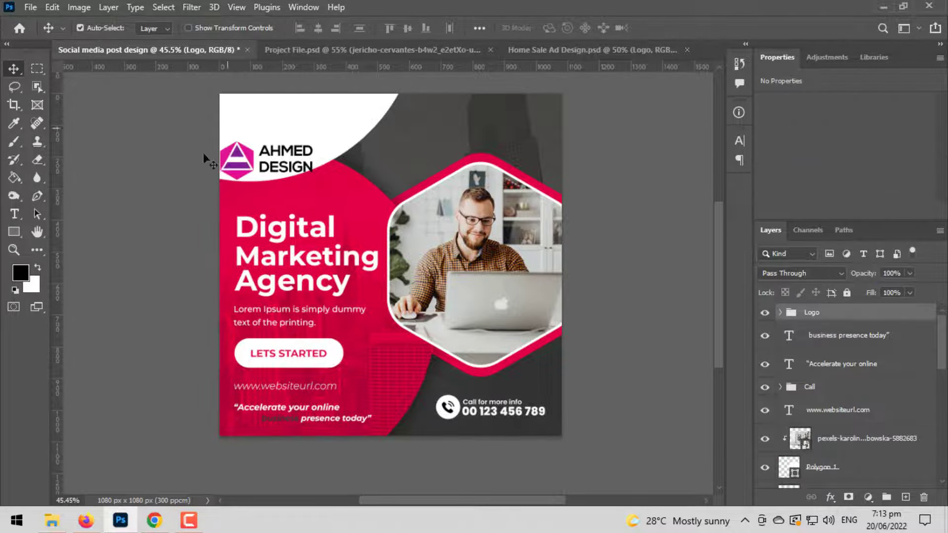
# Step: Scale the Logo group to about 95% and tuck it into the white top-left corner
pyautogui.scroll(2, 212, 158)
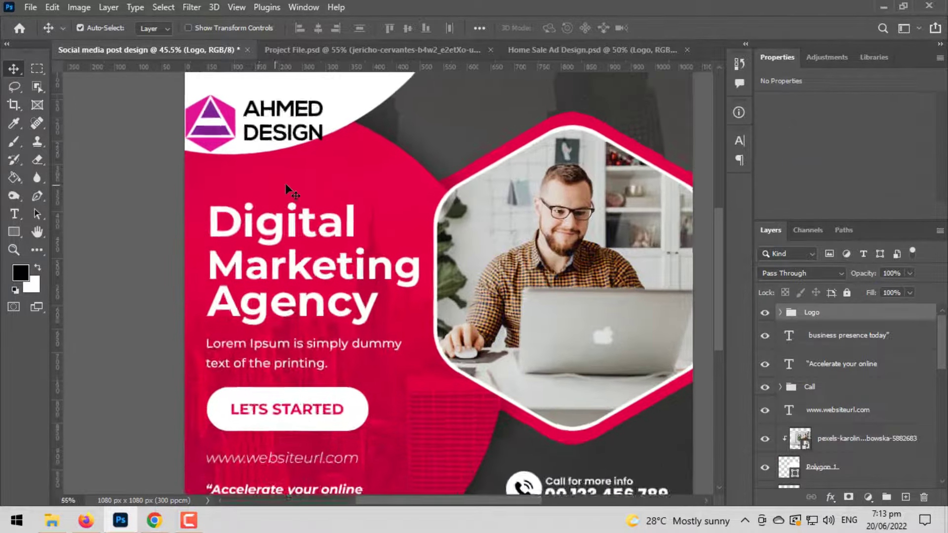
pyautogui.scroll(3, 291, 190)
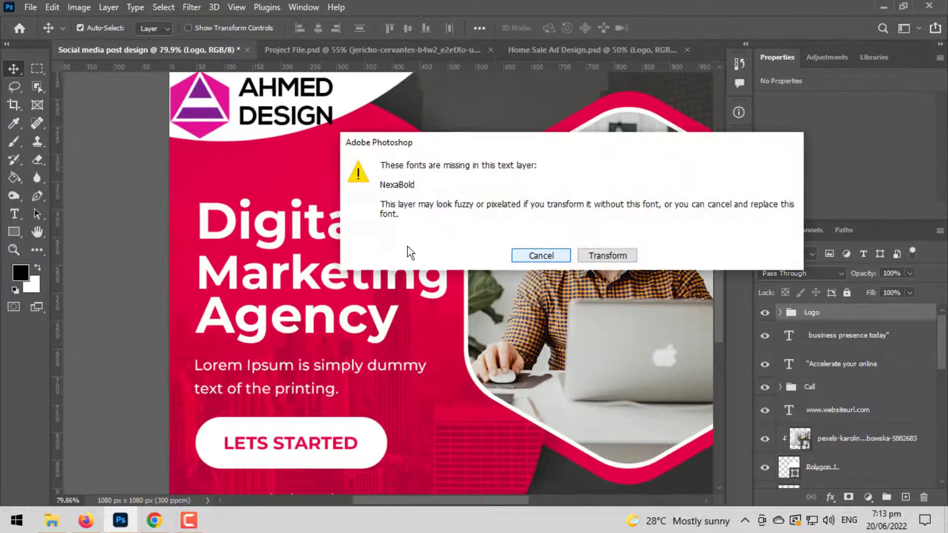
pyautogui.click(540, 254)
pyautogui.hotkey('ctrl', 't')
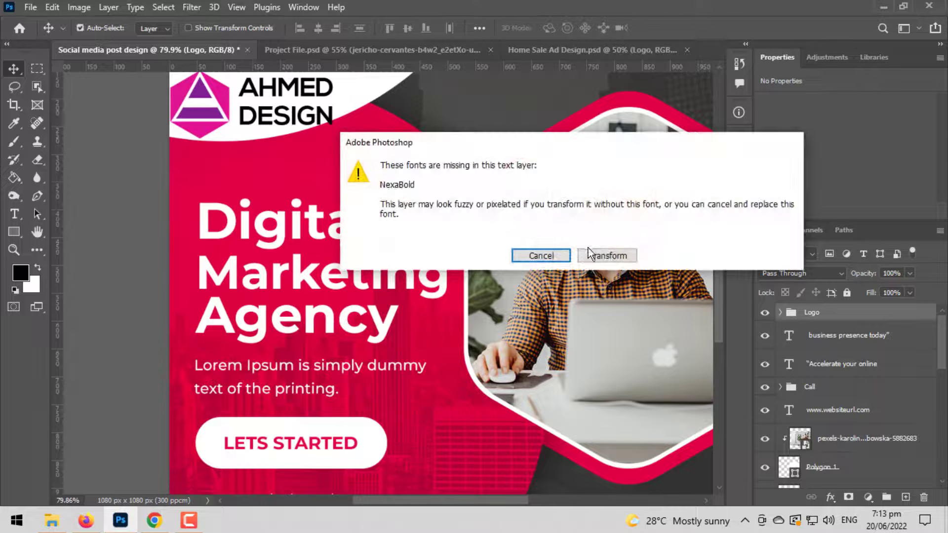
pyautogui.click(609, 253)
pyautogui.moveTo(337, 182); pyautogui.dragTo(374, 291)
pyautogui.moveTo(353, 244)
pyautogui.mouseDown()
pyautogui.moveTo(395, 193)
pyautogui.moveTo(380, 192)
pyautogui.moveTo(416, 193)
pyautogui.moveTo(392, 198)
pyautogui.mouseUp()
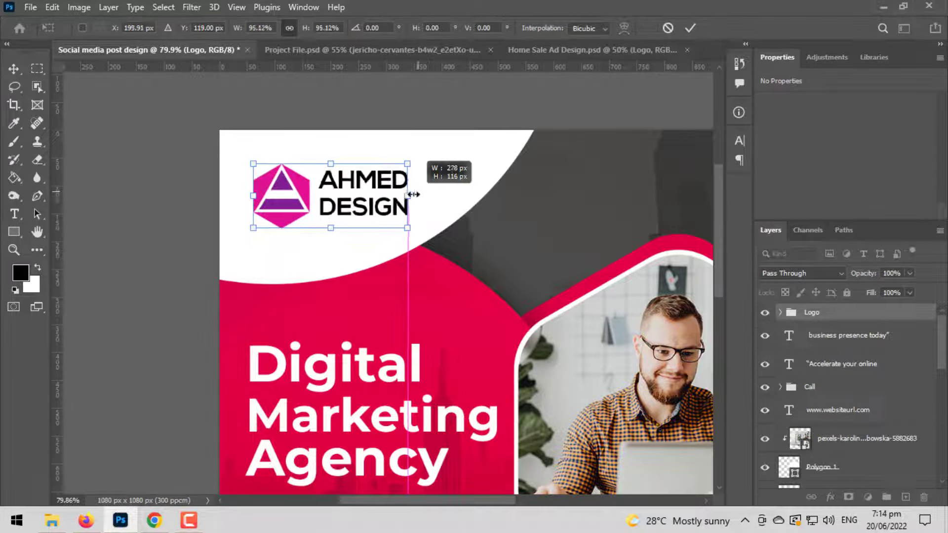
pyautogui.press('Return')
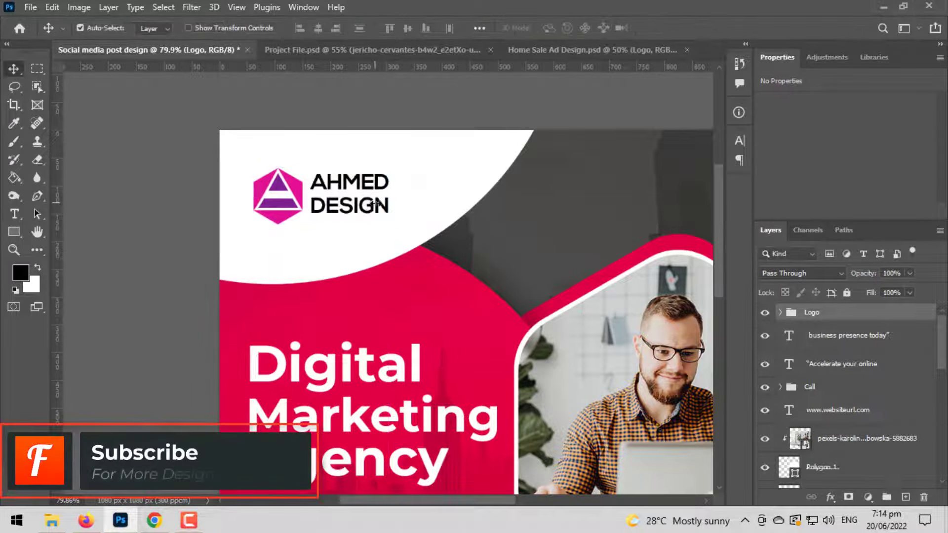
pyautogui.scroll(1, 237, 232)
# Step: Expand Logo > Shape and fill the first two logo paths with dark grey from the design
pyautogui.click(14, 214)
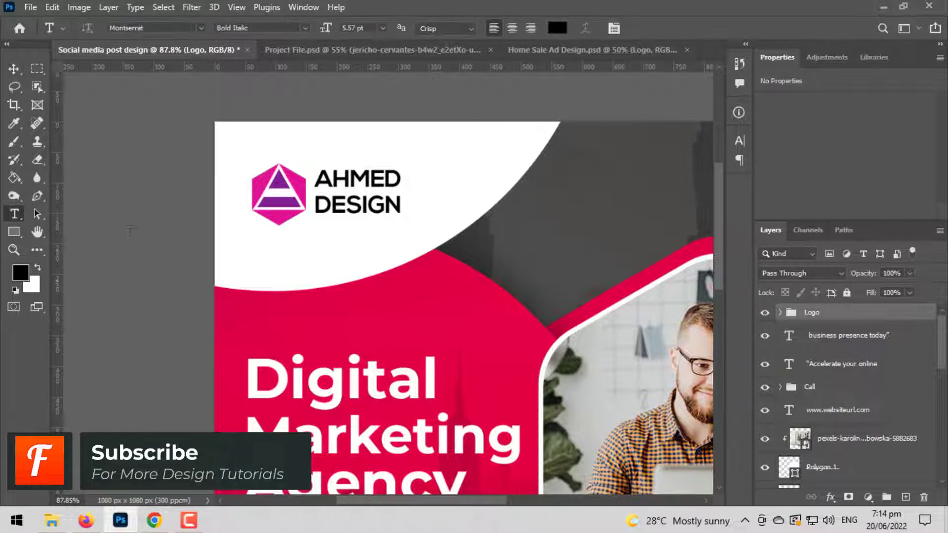
pyautogui.click(781, 312)
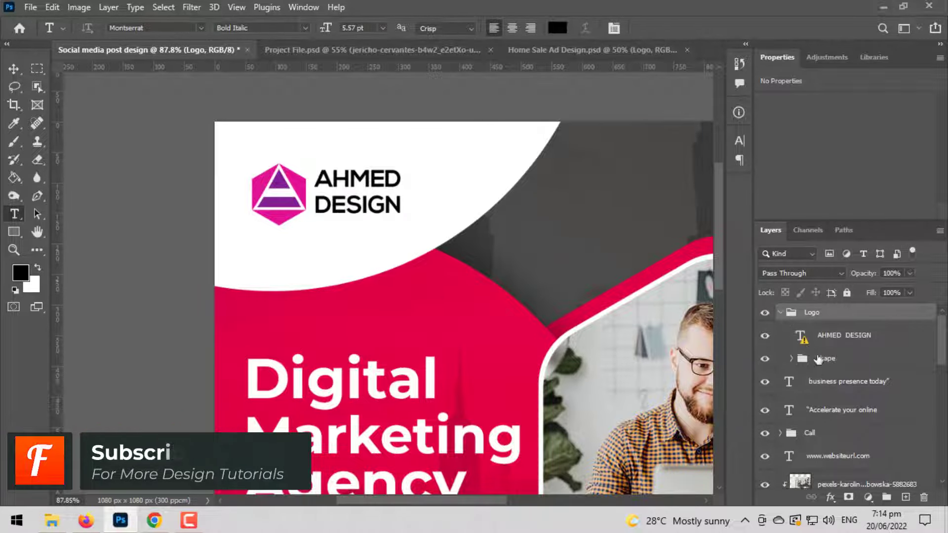
pyautogui.click(792, 359)
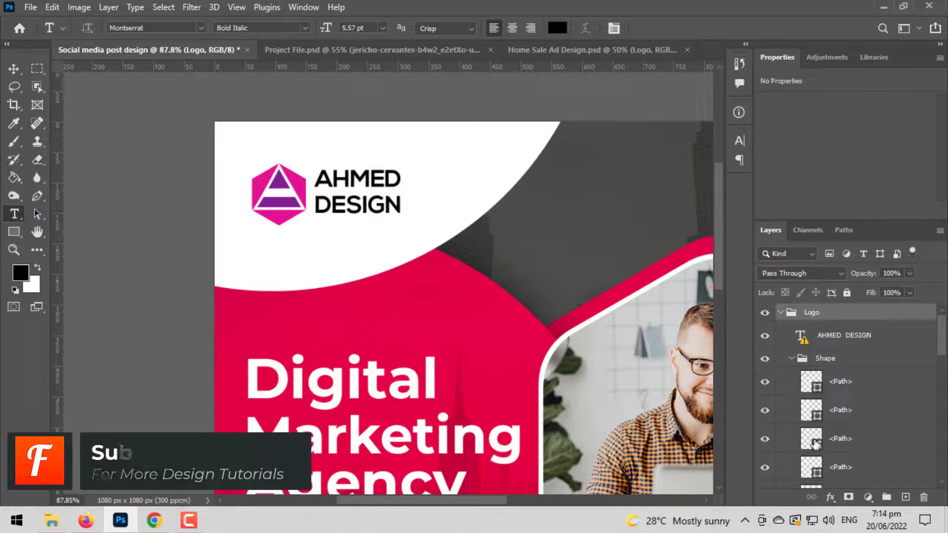
pyautogui.doubleClick(812, 381)
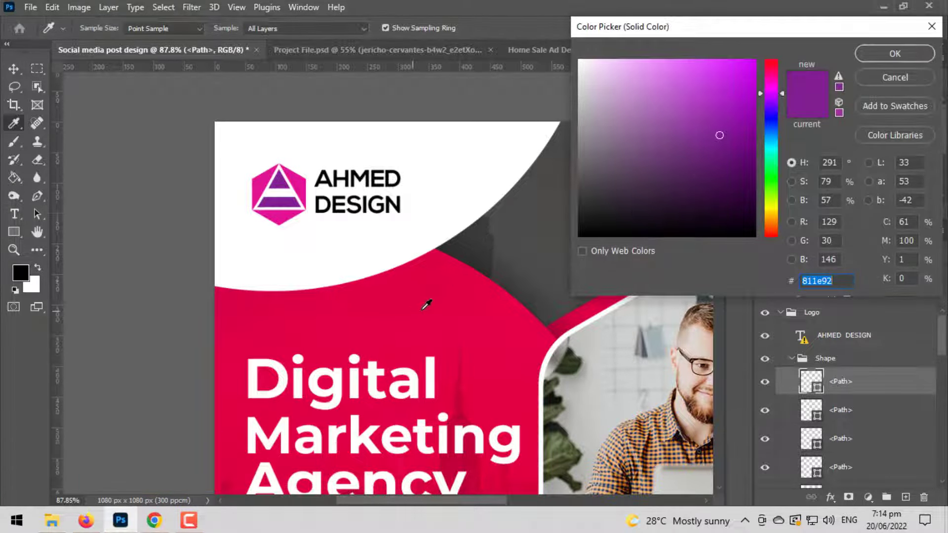
pyautogui.click(558, 270)
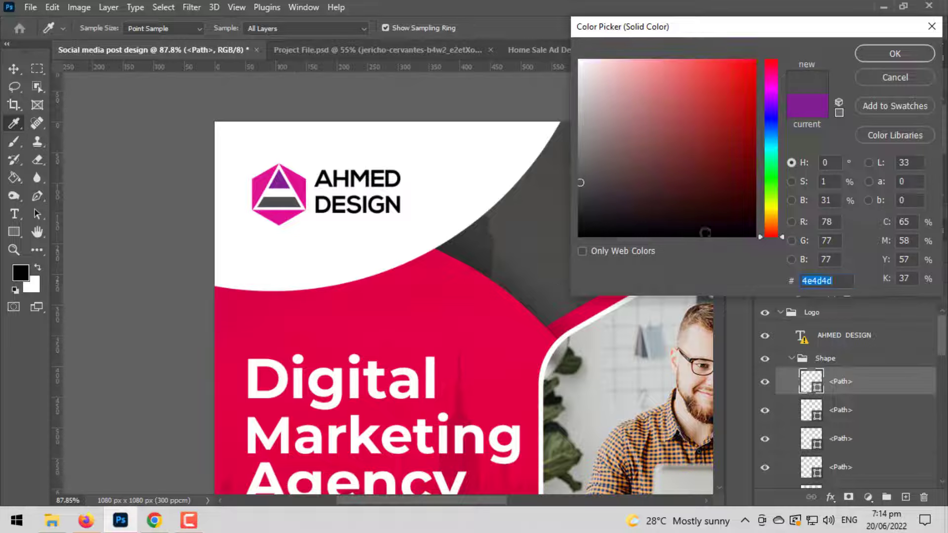
pyautogui.click(895, 53)
pyautogui.doubleClick(811, 410)
pyautogui.click(553, 267)
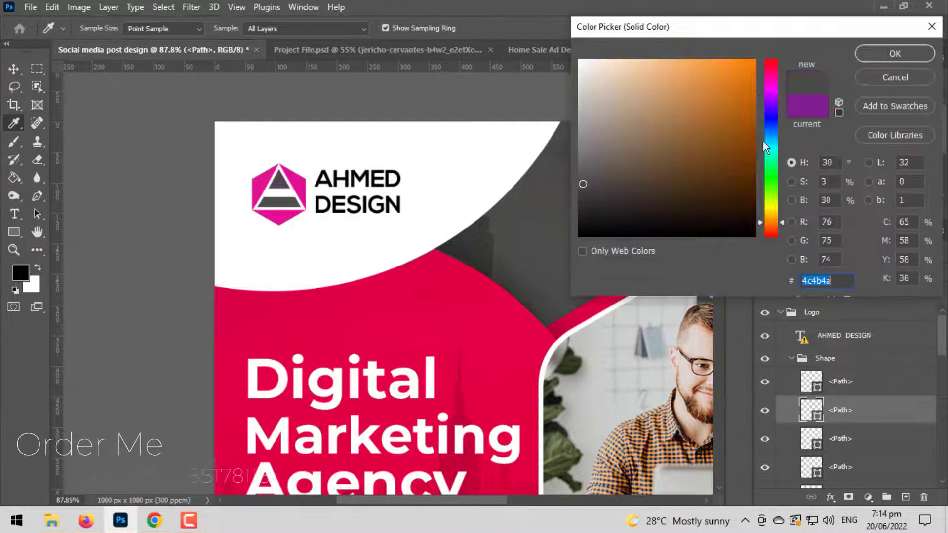
pyautogui.click(882, 56)
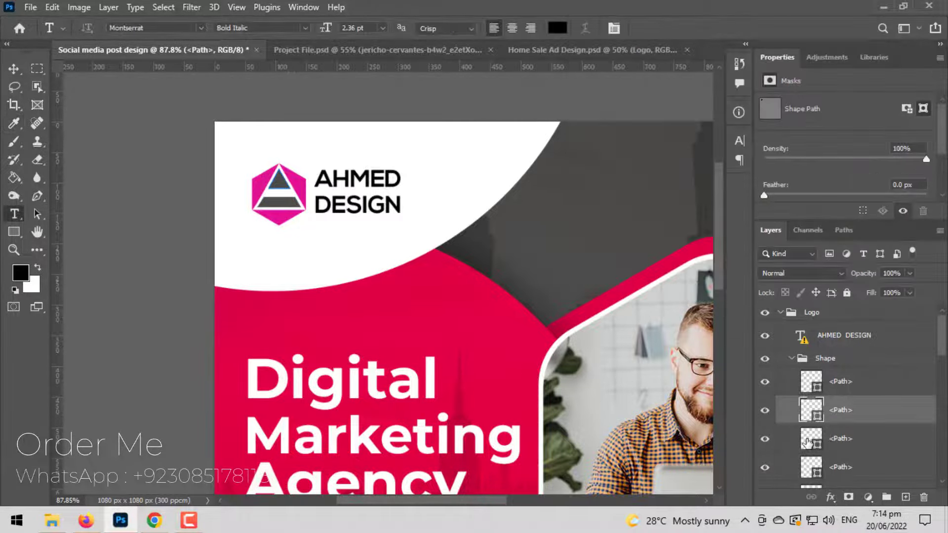
# Step: Fill the third, fourth and fifth logo paths with the post's pink
pyautogui.doubleClick(812, 438)
pyautogui.click(444, 328)
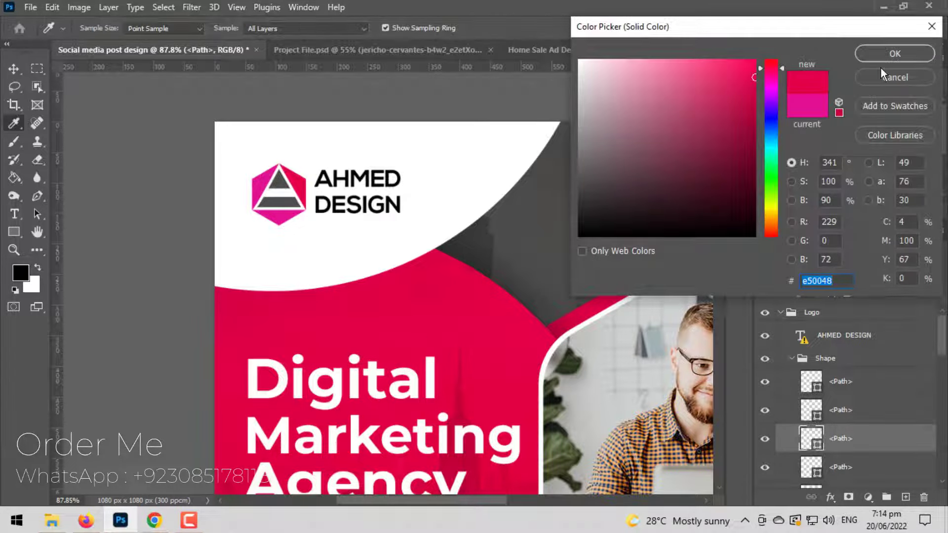
pyautogui.click(870, 57)
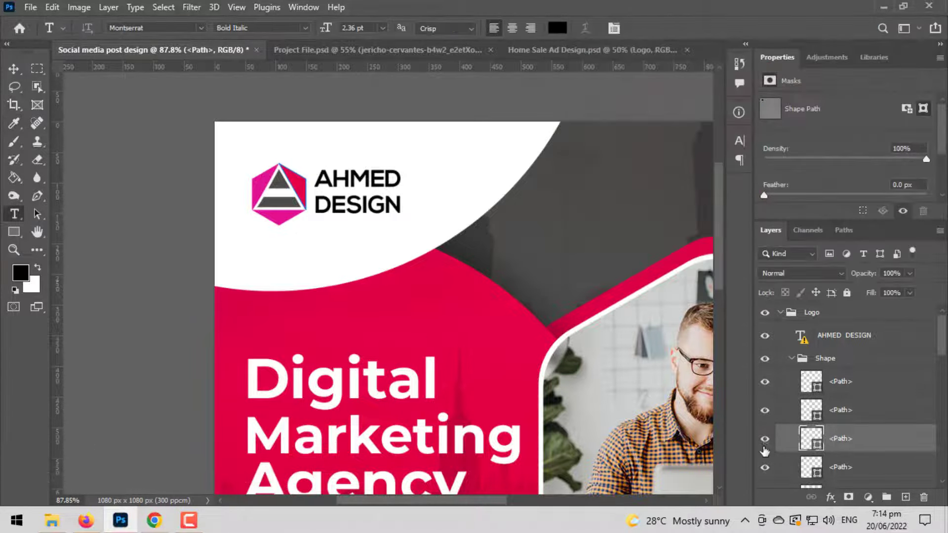
pyautogui.doubleClick(811, 468)
pyautogui.click(330, 178)
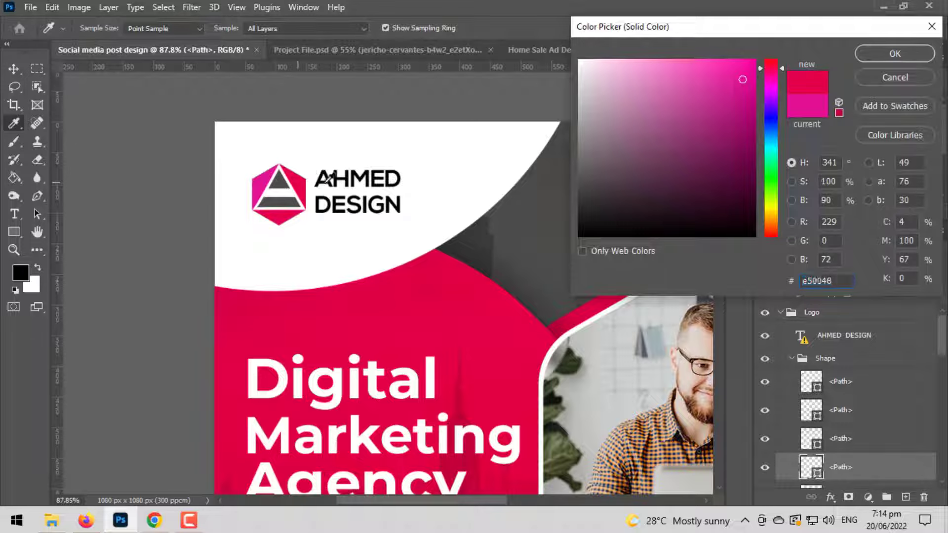
pyautogui.click(895, 53)
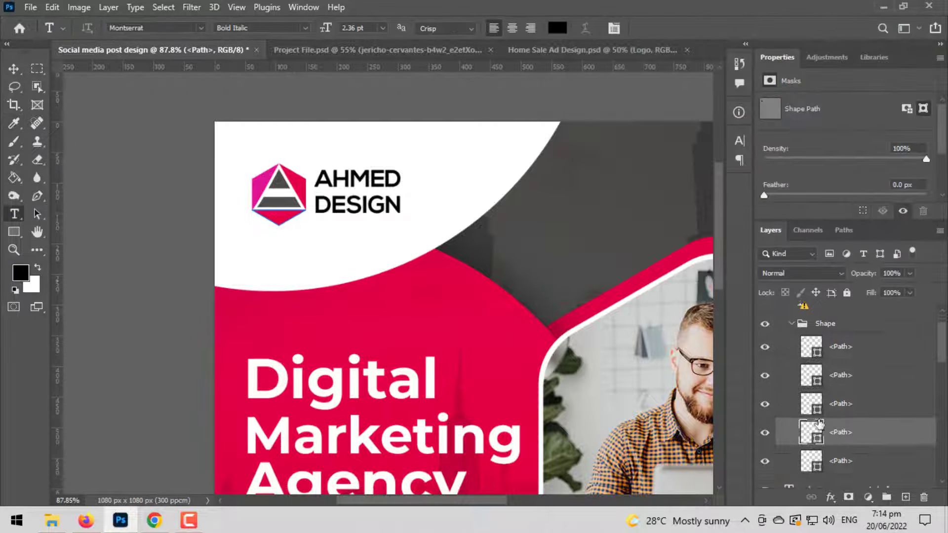
pyautogui.click(377, 178)
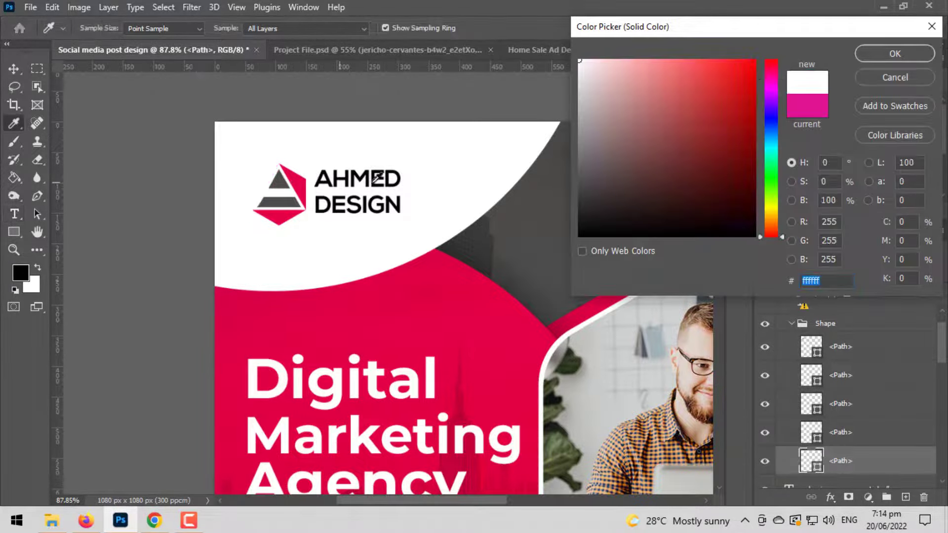
pyautogui.click(259, 200)
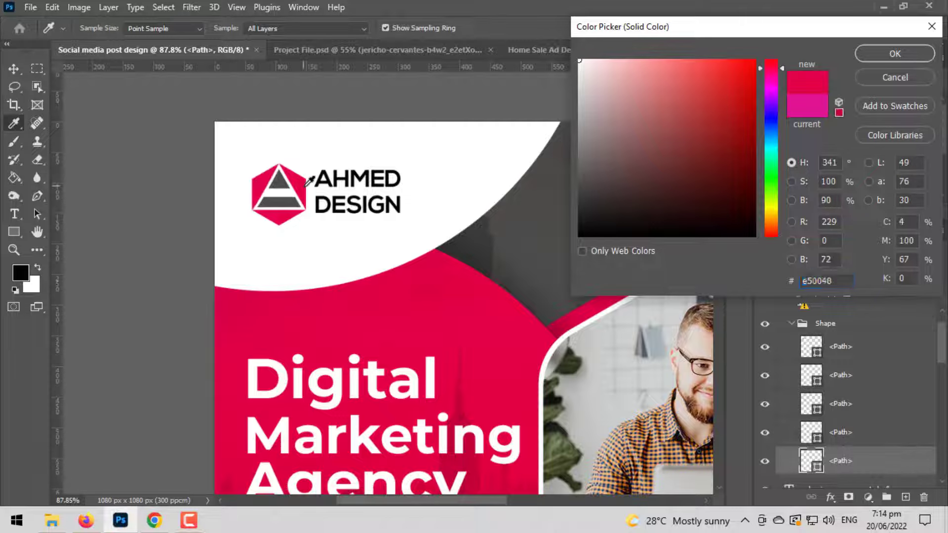
pyautogui.click(920, 59)
# Step: Fit the design in view and collapse the Logo group in the Layers panel
pyautogui.hotkey('ctrl', '0')
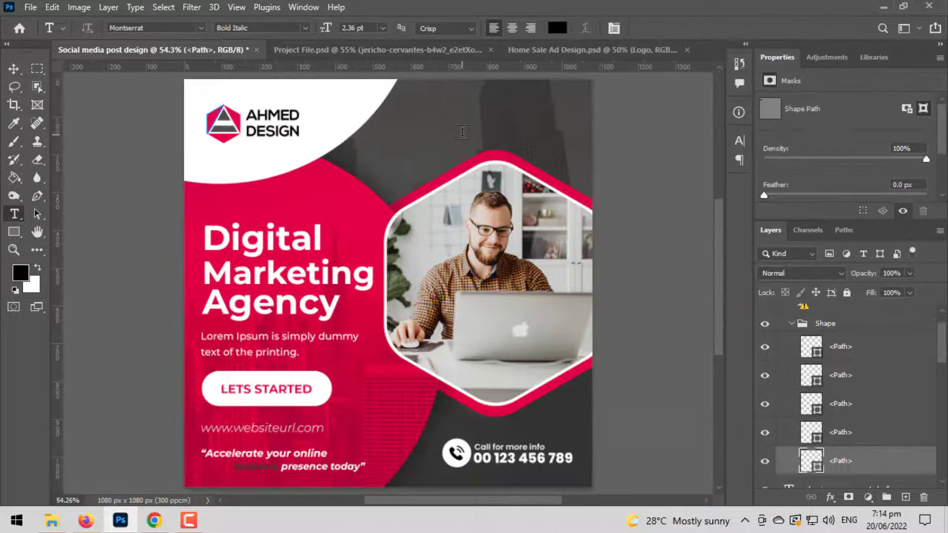
pyautogui.click(14, 69)
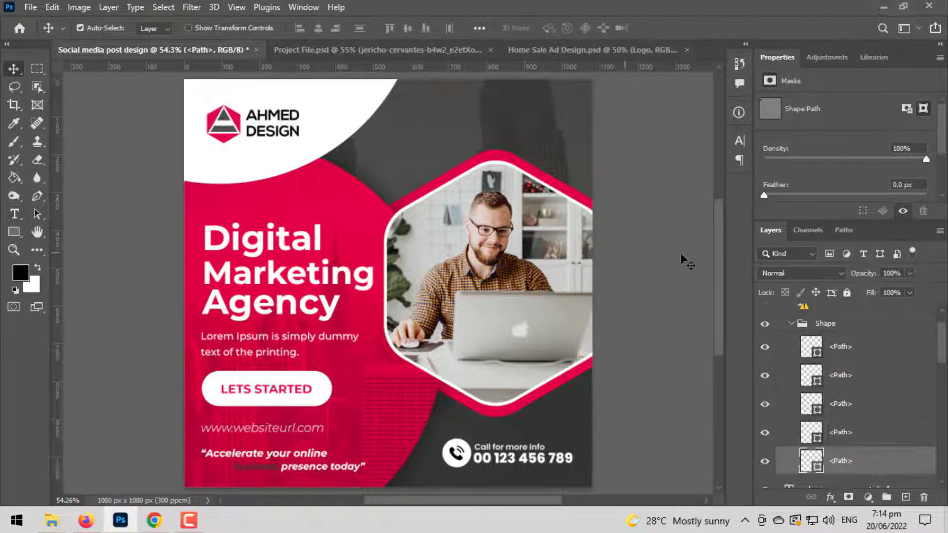
pyautogui.scroll(-2, 663, 255)
pyautogui.scroll(-1, 621, 261)
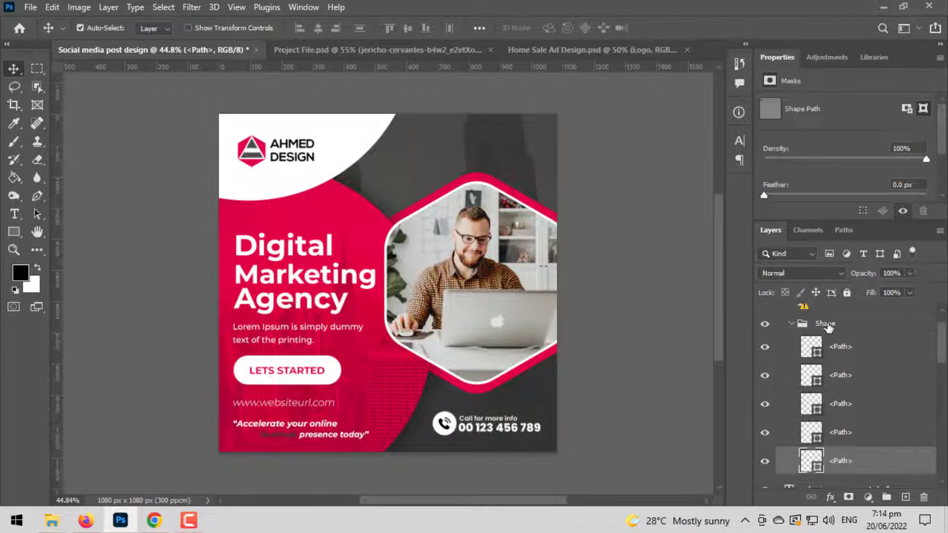
pyautogui.scroll(2, 813, 344)
pyautogui.click(782, 314)
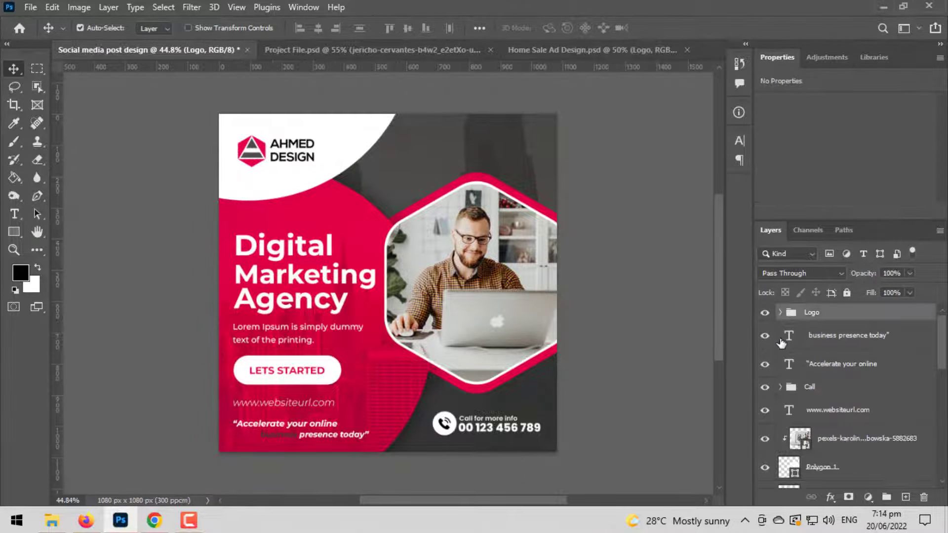
pyautogui.scroll(-1, 652, 375)
# Step: Close the Properties panel through its panel menu
pyautogui.click(940, 58)
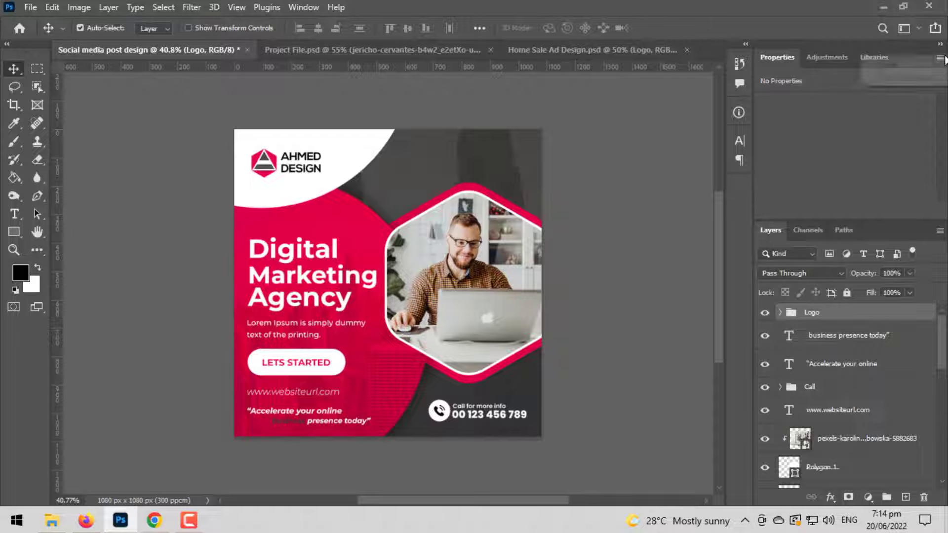
pyautogui.click(922, 83)
pyautogui.click(940, 58)
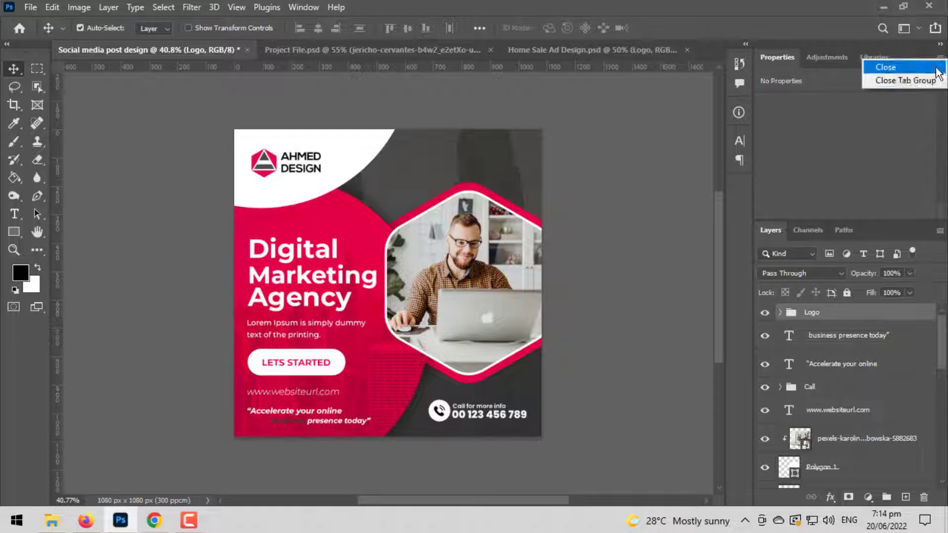
pyautogui.click(889, 79)
pyautogui.scroll(-2, 917, 354)
pyautogui.scroll(-3, 917, 354)
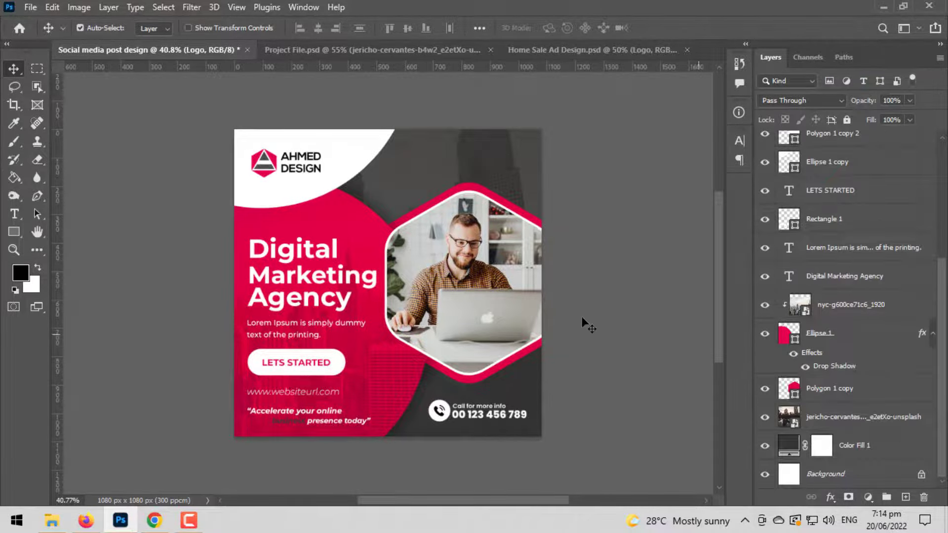
pyautogui.scroll(5, 608, 316)
pyautogui.scroll(4, 524, 282)
pyautogui.scroll(-6, 533, 276)
pyautogui.scroll(-1, 540, 271)
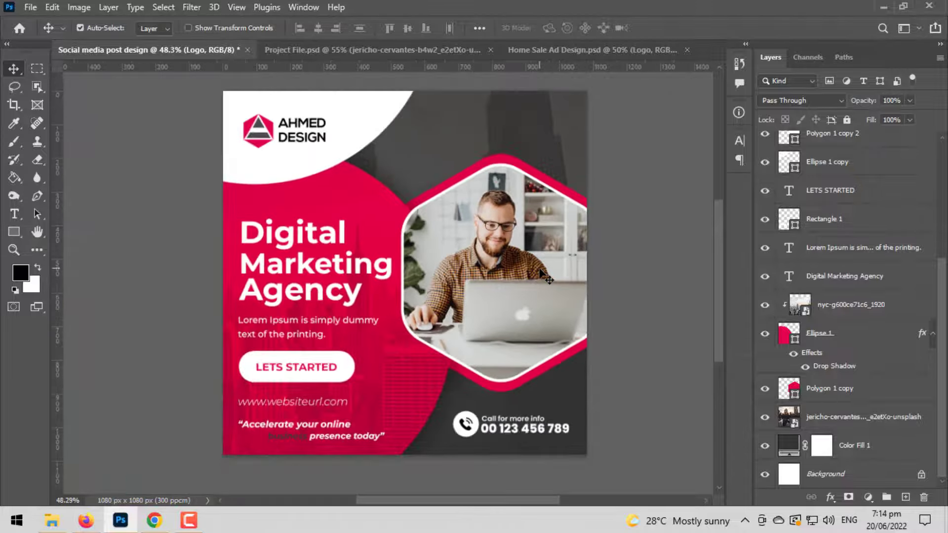